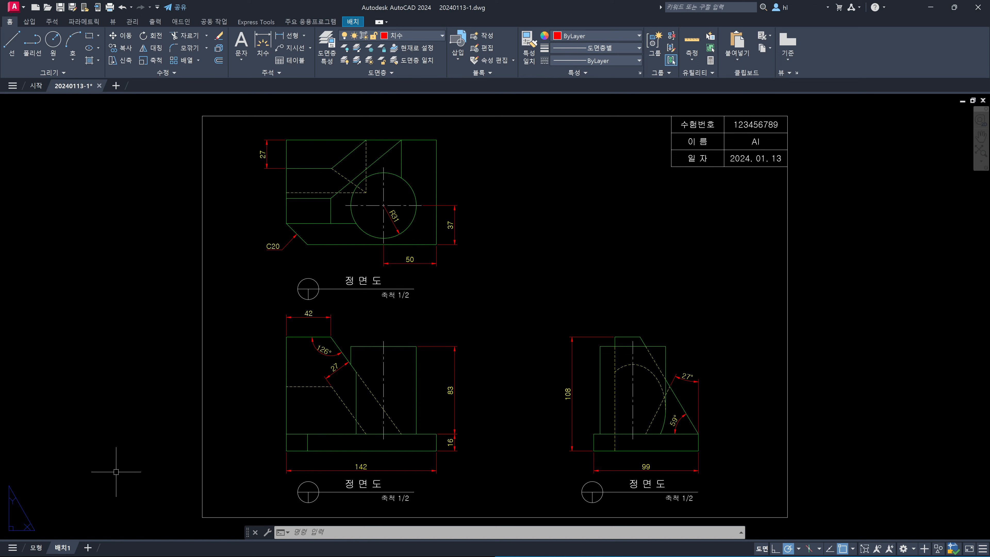
In model space, copy all three dimensioned views horizontally to the empty area beside the originals.
left_click(35, 548)
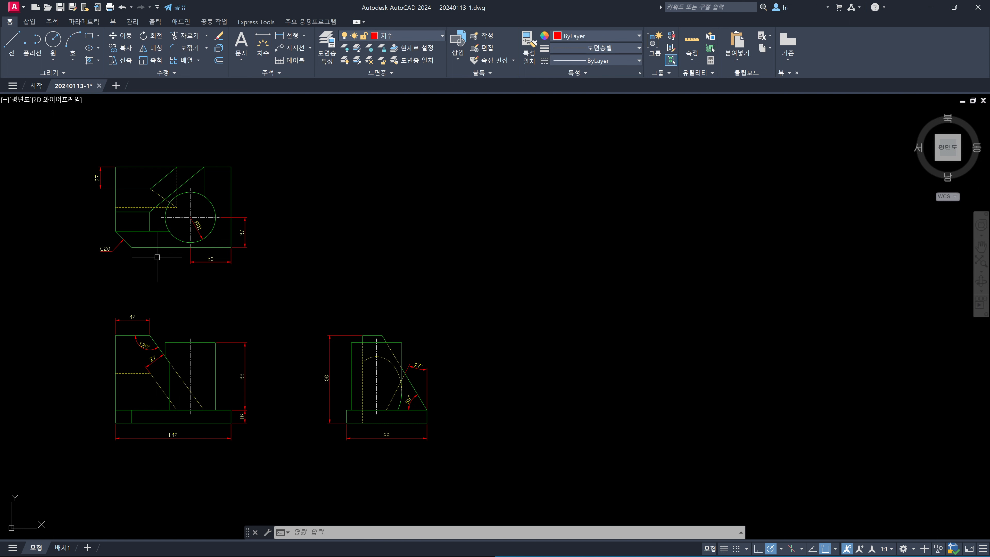
type("co")
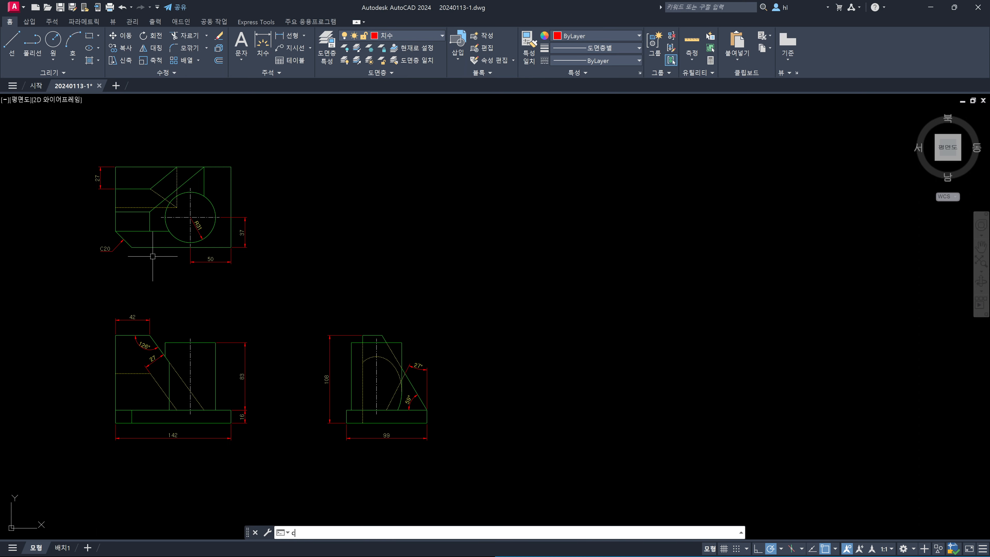
key("Return")
left_click(72, 136)
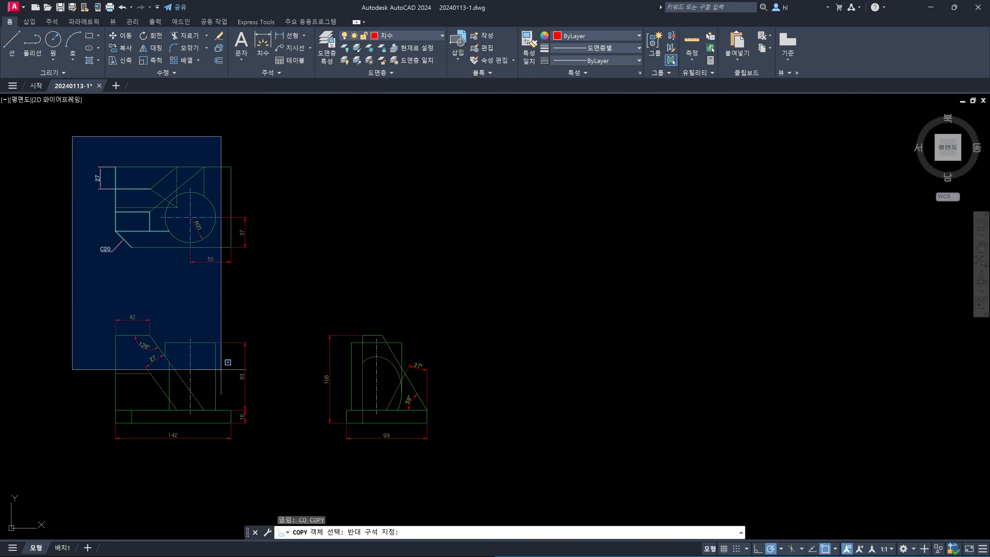
left_click(509, 507)
key("Return")
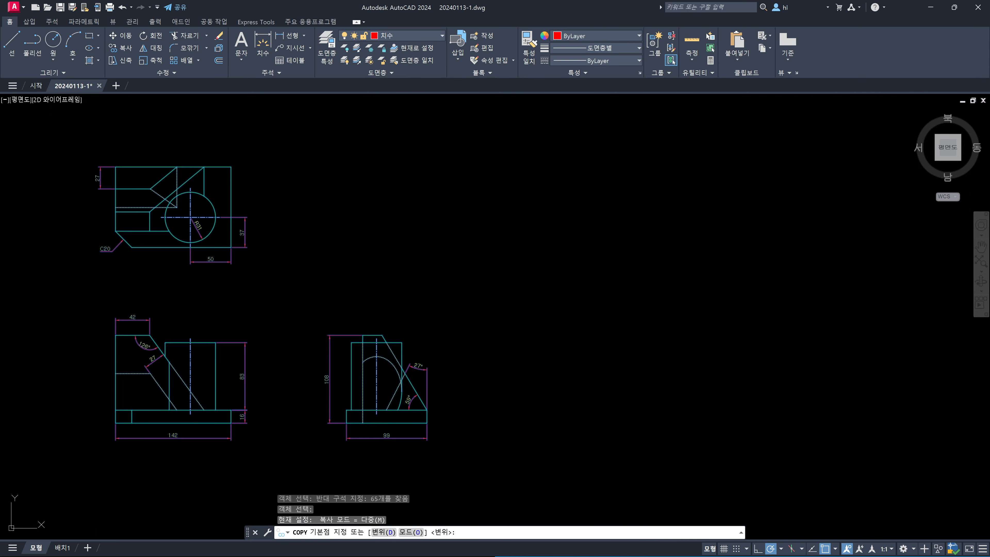
left_click(248, 459)
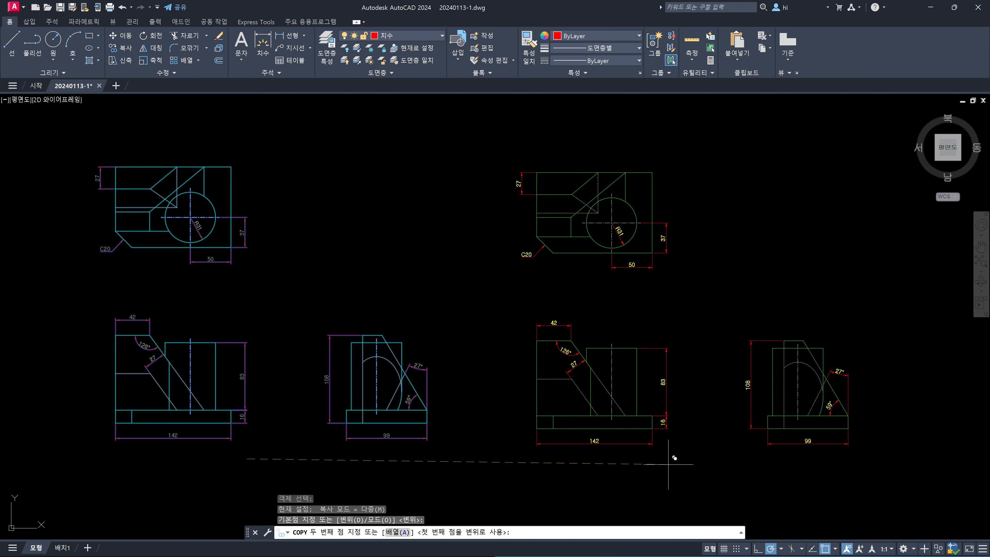
key("F8")
left_click(694, 459)
key("Escape")
Erase the 83, 16, 126° and 27 dimensions from the copied front view.
left_click(695, 456)
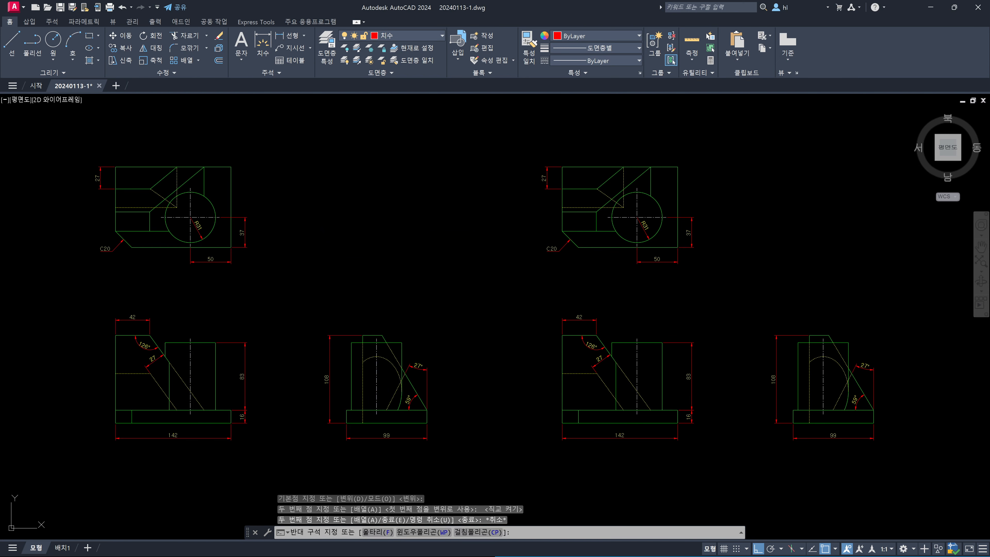
left_click(662, 341)
key("Delete")
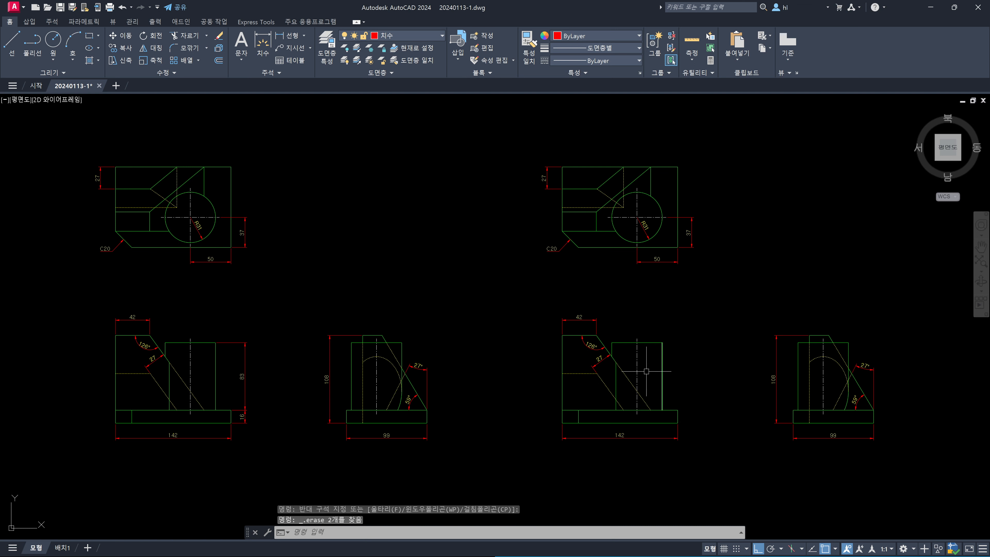
scroll(579, 366, "up", 6)
left_click(681, 369)
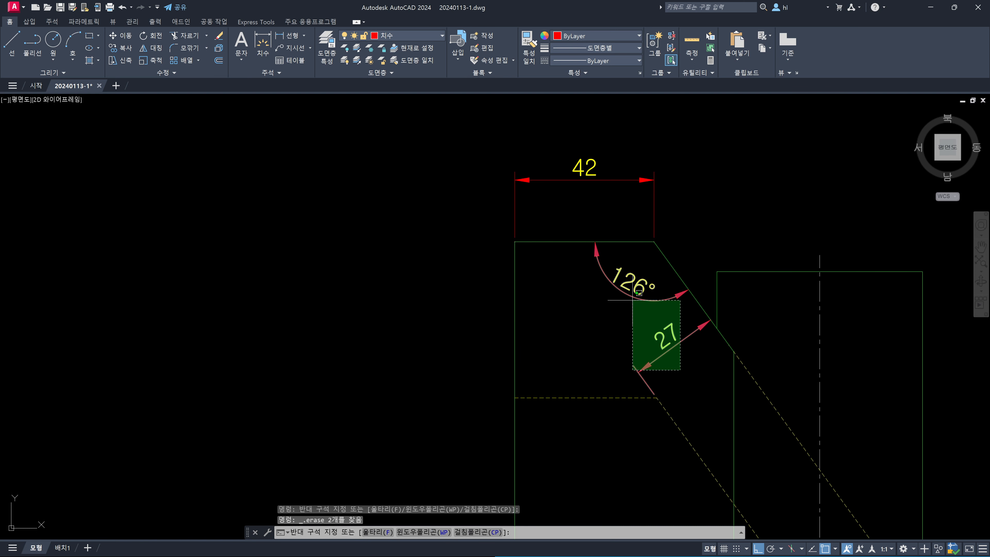
left_click(633, 300)
key("Delete")
Erase the 42 and 142 width dimensions from the copied front view.
left_click(674, 199)
left_click(618, 199)
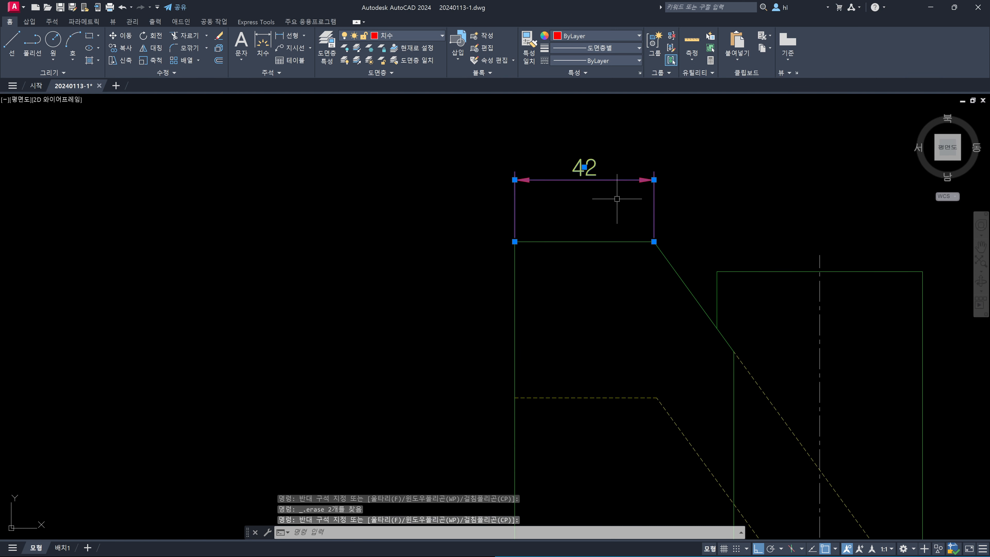
key("Delete")
scroll(634, 214, "down", 5)
scroll(663, 343, "up", 2)
left_click(692, 340)
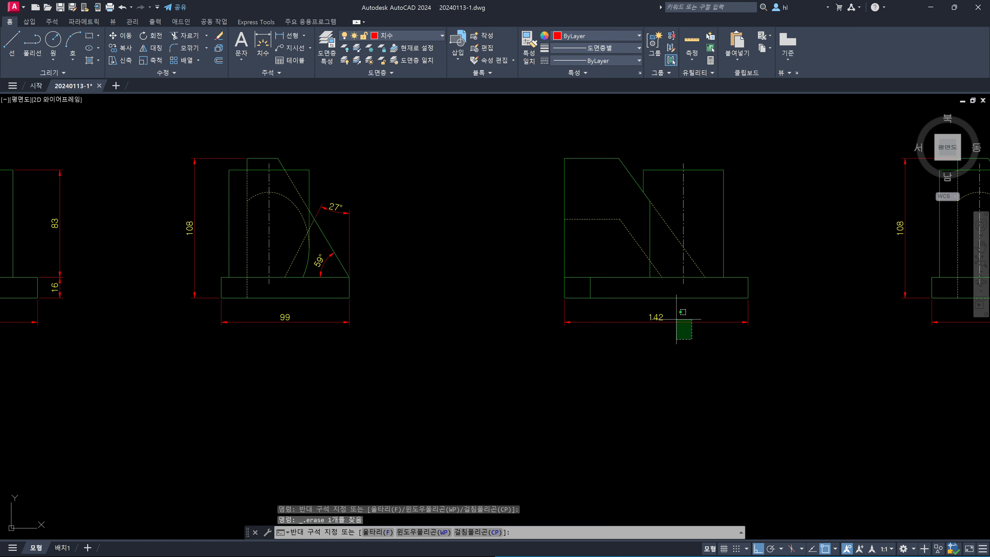
left_click(676, 319)
key("Delete")
Erase the 108 height and 99 width dimensions from the copied side view.
middle_click_drag(790, 321, 652, 376)
scroll(771, 362, "up", 1)
left_click(791, 362)
left_click(780, 303)
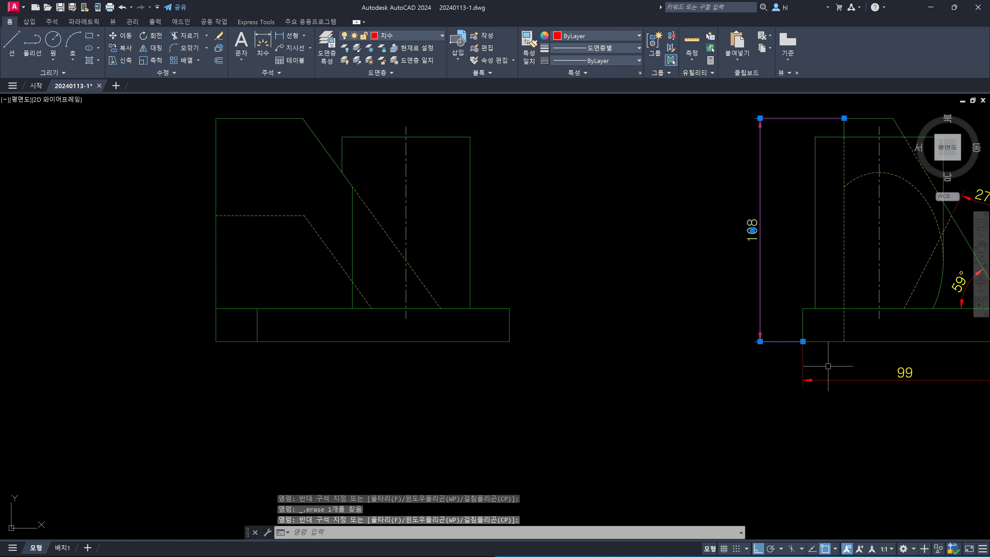
left_click(847, 379)
key("Delete")
Erase the 59° and 27° angular dimensions from the copied side view.
middle_click_drag(880, 372, 602, 417)
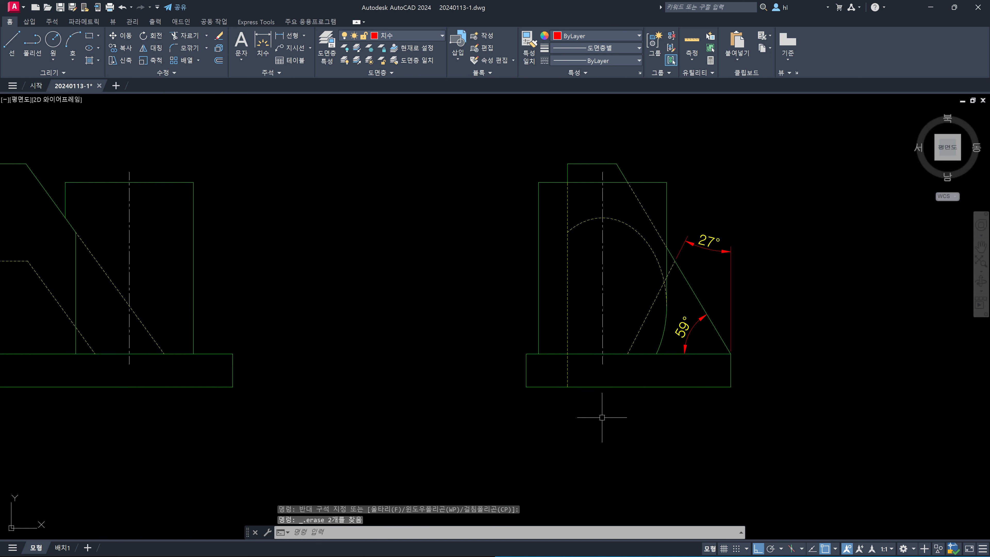
left_click(686, 335)
left_click(690, 314)
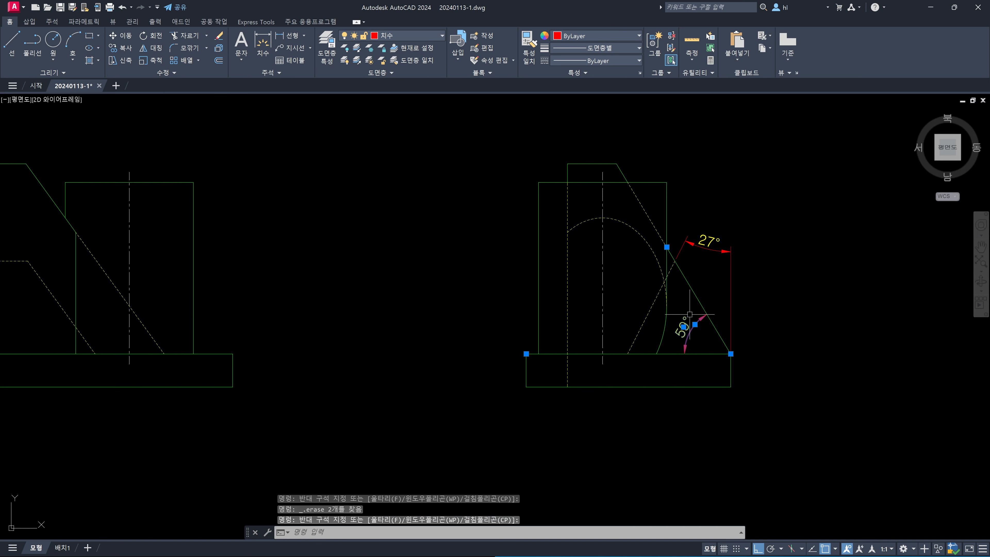
left_click(763, 250)
left_click(699, 238)
key("Delete")
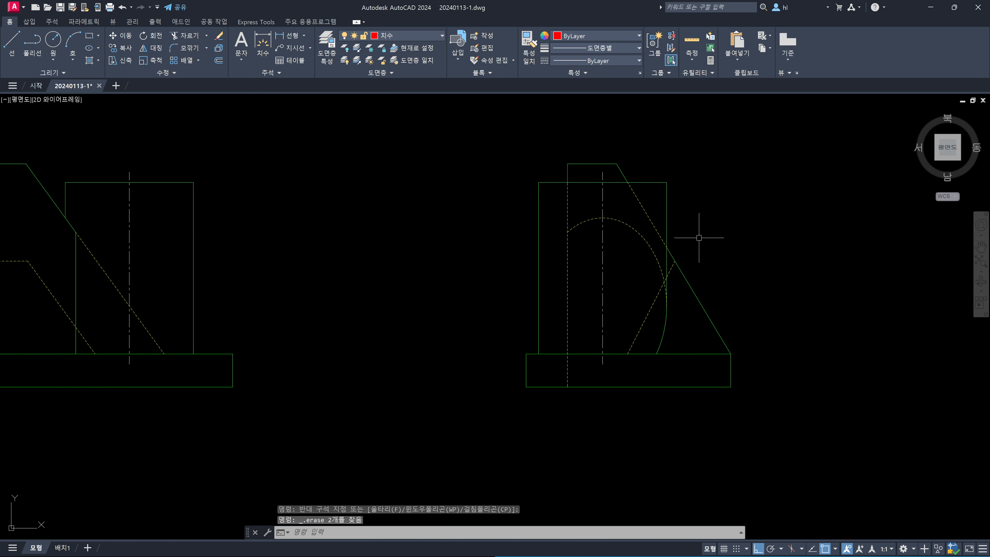
Erase the R31, 37 and 50 dimensions around the circle in the copied top view.
scroll(698, 236, "down", 4)
middle_click_drag(547, 125, 547, 249)
scroll(484, 228, "up", 4)
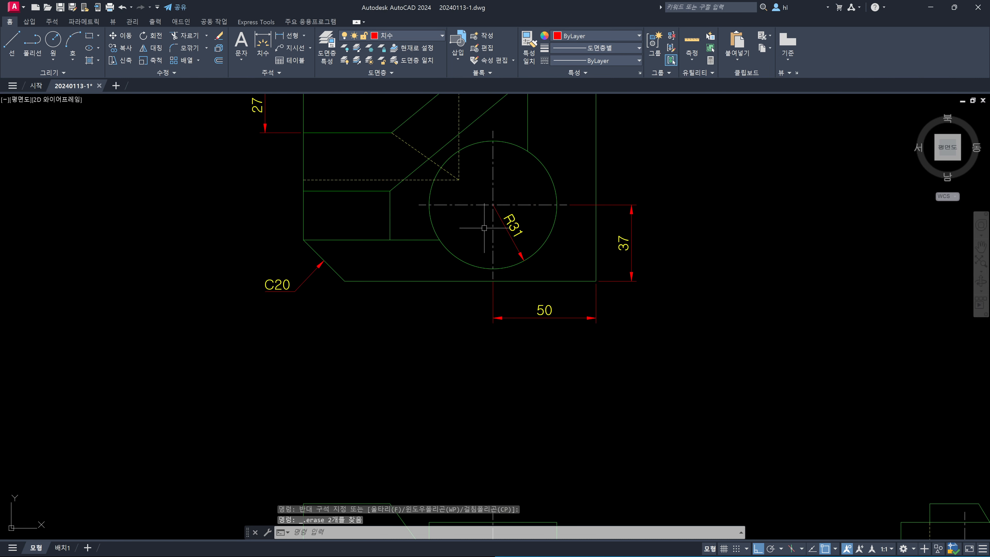
left_click(527, 231)
left_click(512, 226)
left_click(641, 300)
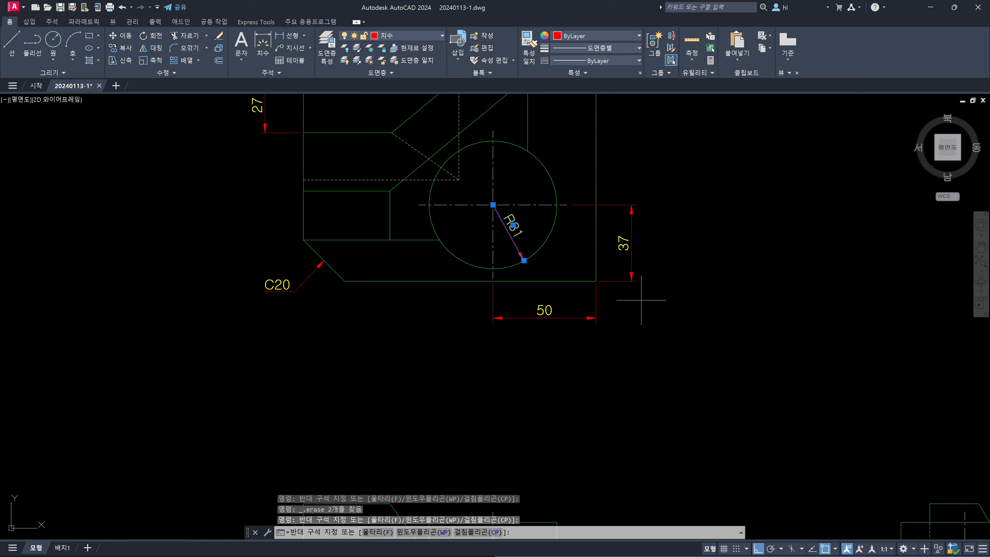
left_click(624, 269)
left_click(615, 328)
left_click(573, 309)
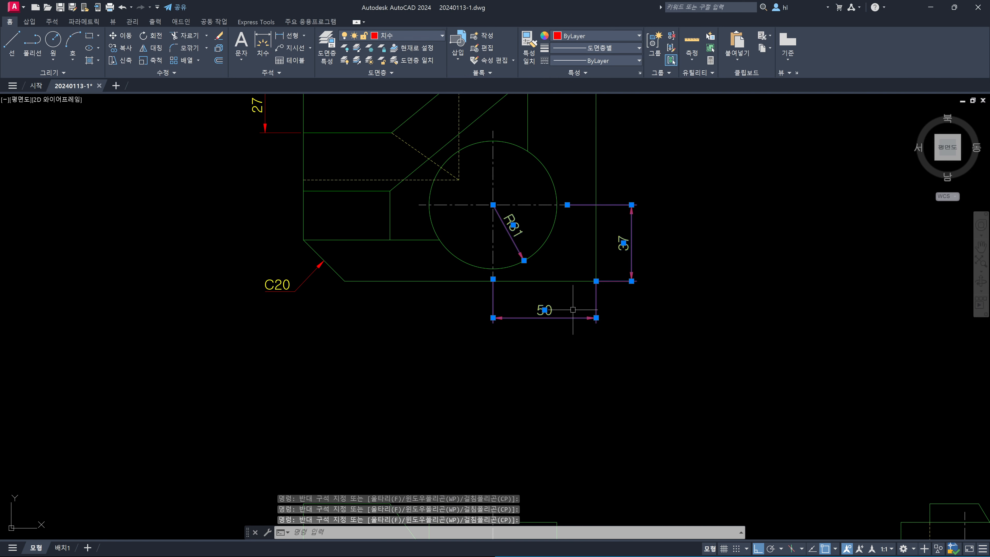
key("Delete")
Erase the C20 chamfer leader and the 27 dimension from the copied top view.
scroll(573, 310, "down", 4)
scroll(459, 287, "up", 4)
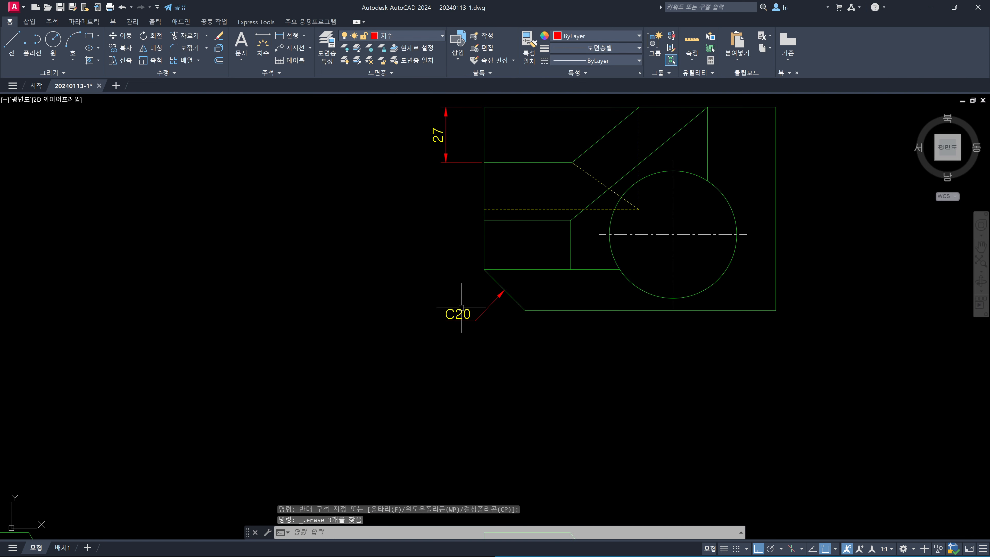
left_click(446, 299)
middle_click_drag(455, 203, 451, 269)
left_click(452, 241)
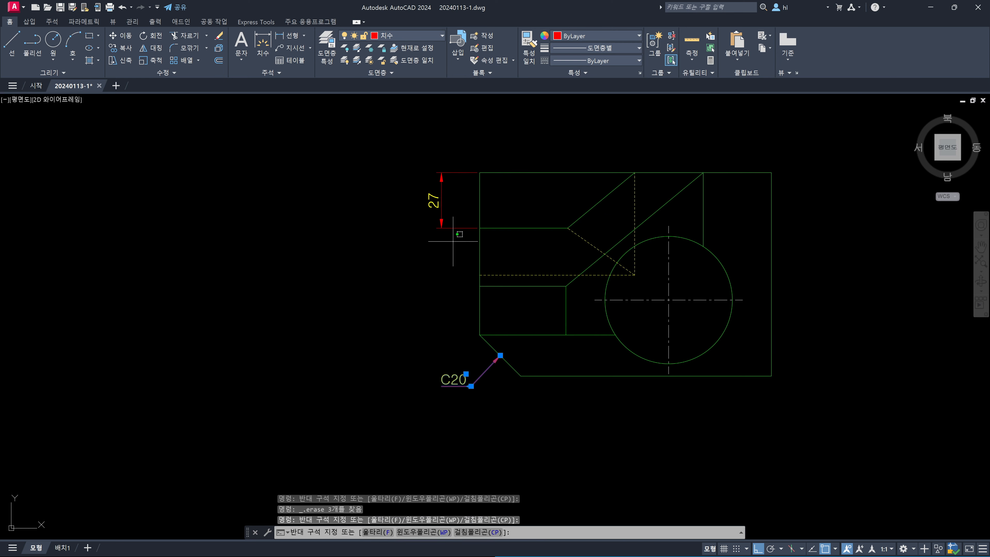
left_click(420, 207)
key("Delete")
Join the five outer edges of the copied top view, including the chamfer, into one closed polyline.
scroll(436, 213, "down", 2)
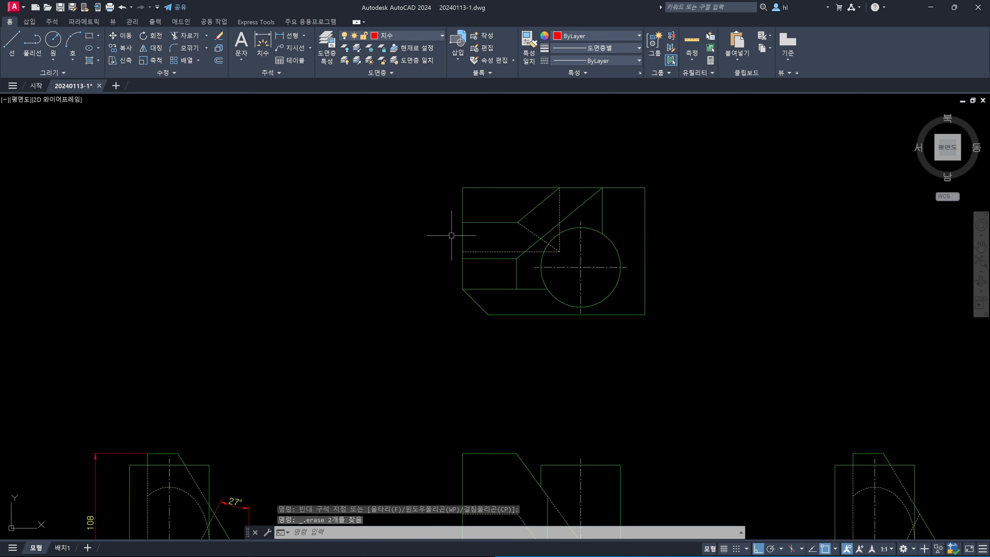
scroll(453, 226, "down", 2)
middle_click_drag(520, 331, 506, 305)
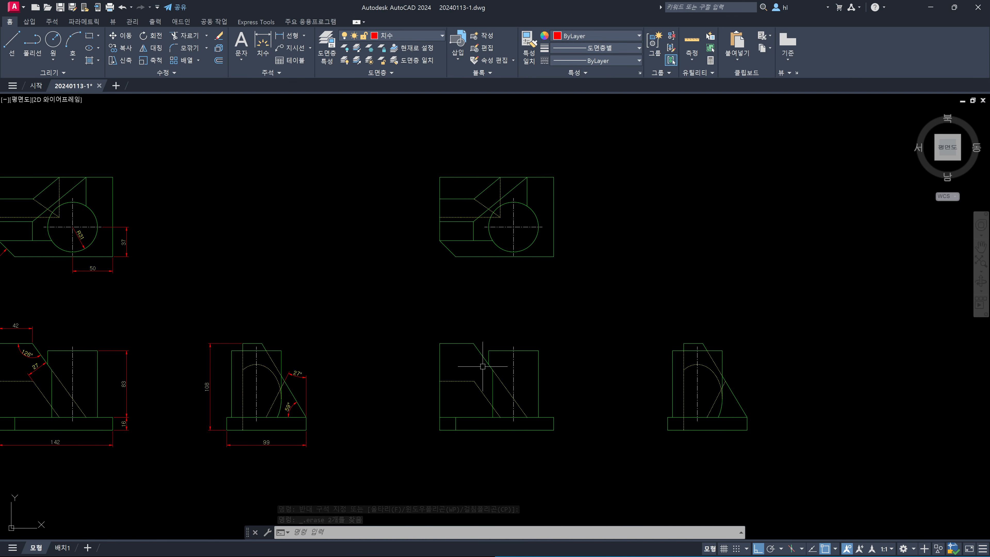
scroll(468, 339, "up", 3)
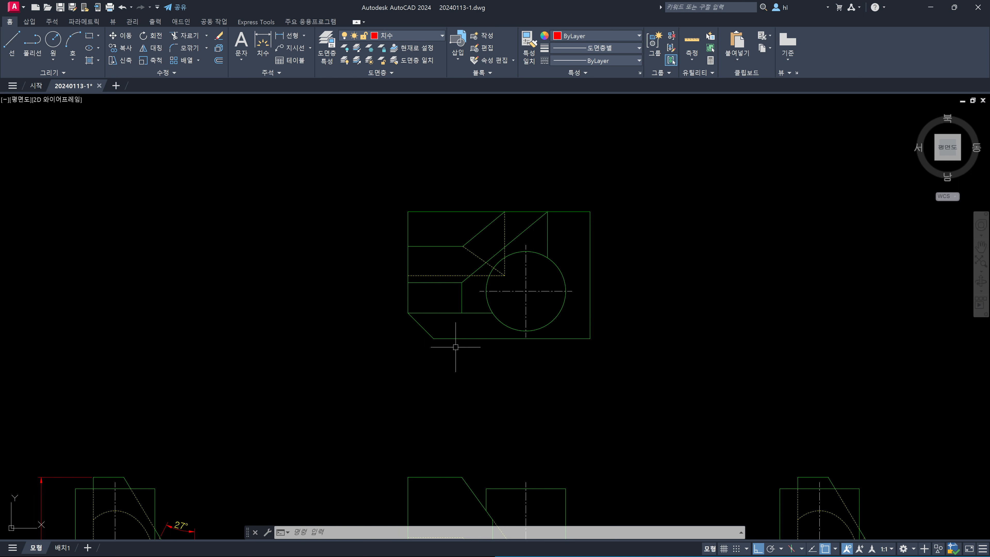
type("j")
key("Return")
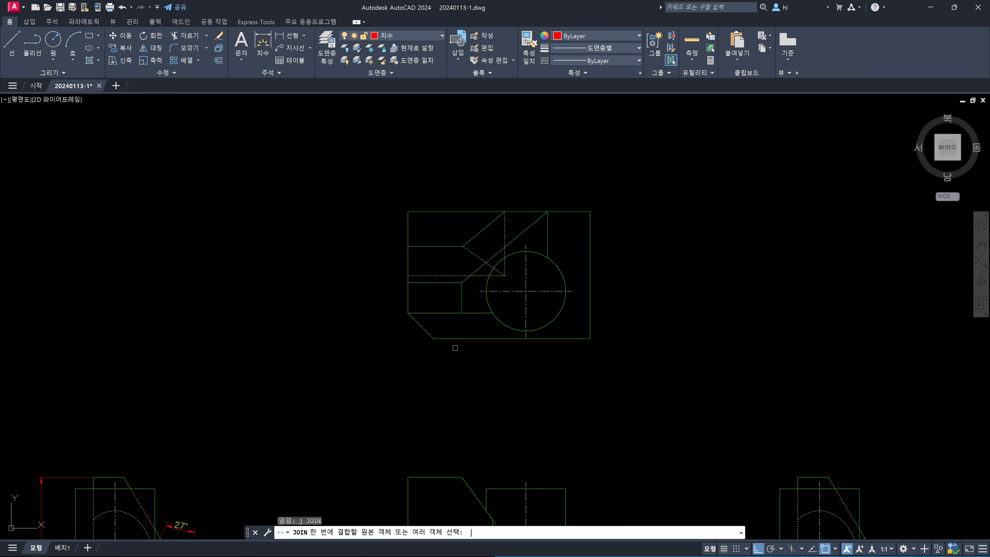
left_click(455, 347)
left_click(413, 323)
left_click(426, 223)
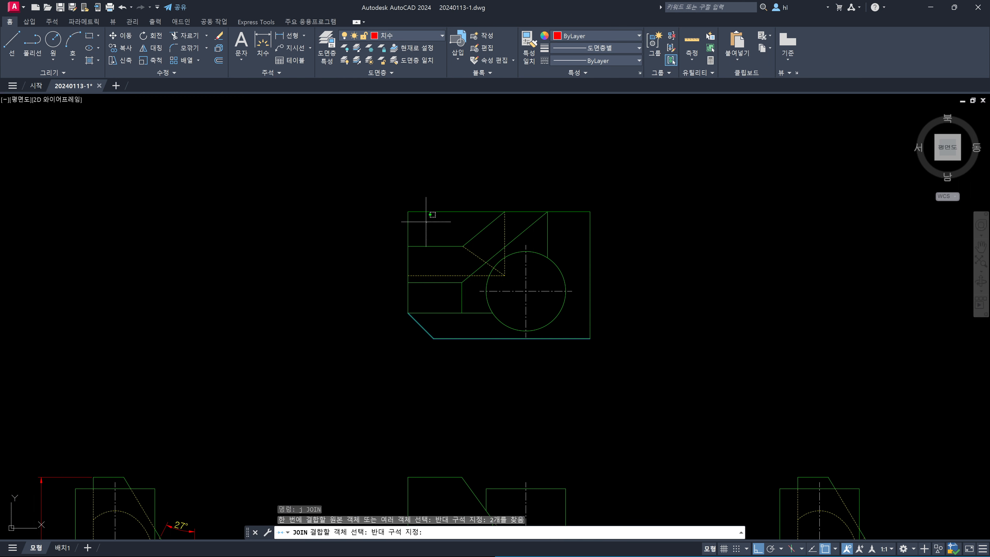
left_click(383, 190)
left_click(593, 262)
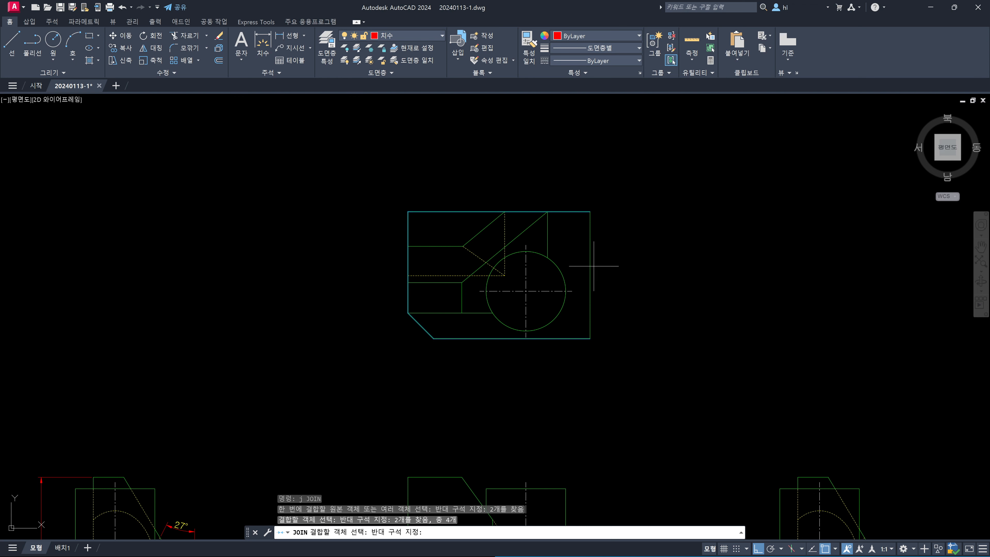
left_click(581, 257)
key("Return")
Highlight the copied top view's joined outline and its circle to examine the base and cylinder profiles.
left_click(593, 260)
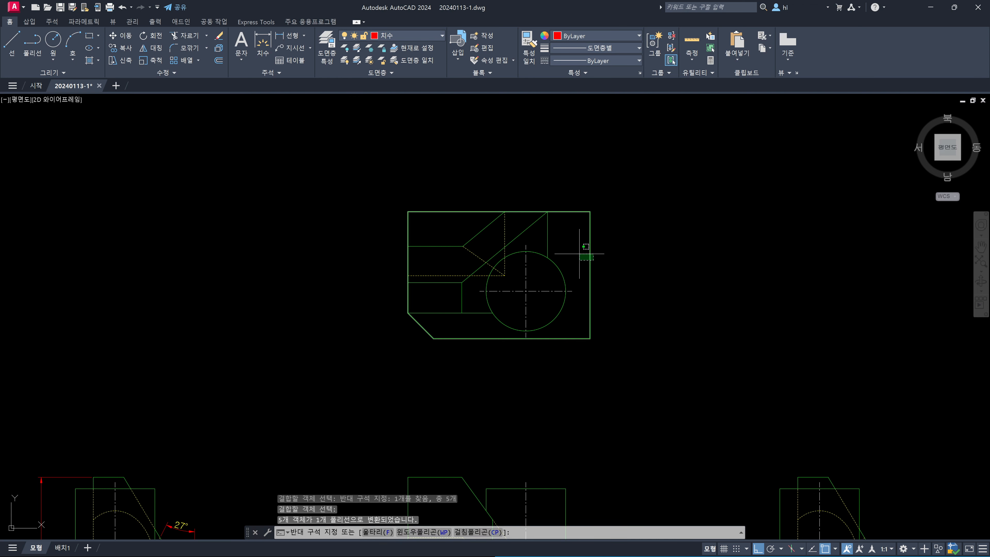
left_click(584, 252)
scroll(627, 269, "down", 2)
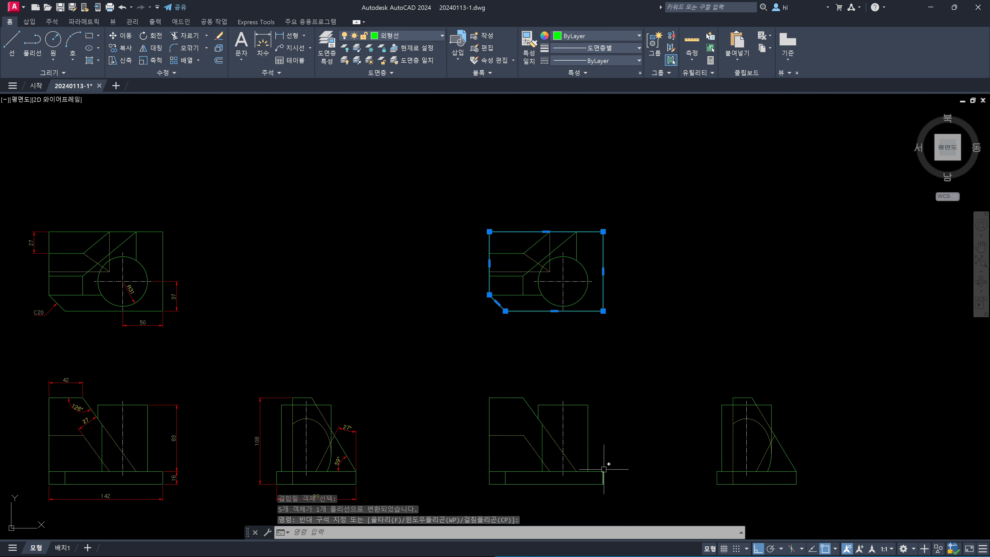
key("Escape")
left_click(585, 296)
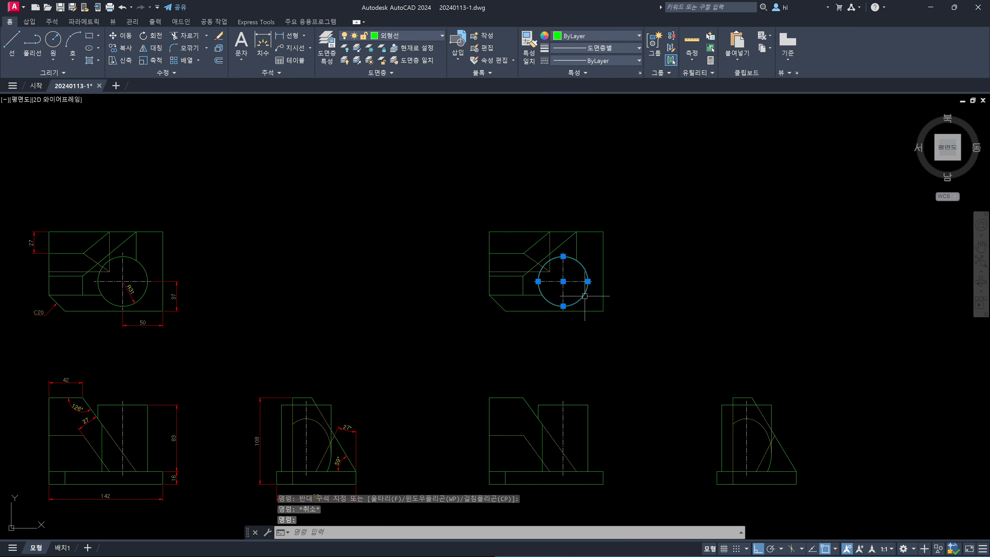
left_click(572, 406)
key("Escape")
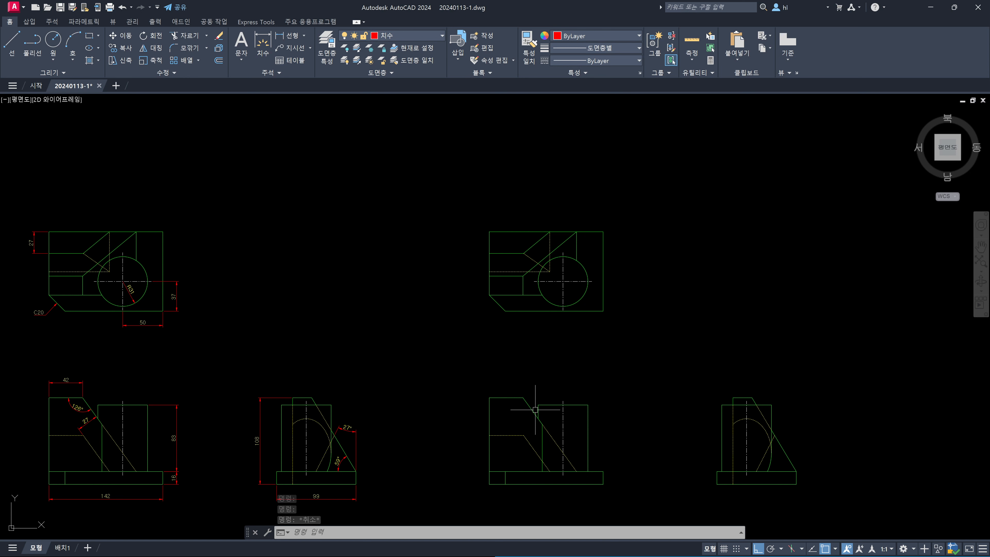
Highlight the copied front view's upper, sloped and left vertical edges to examine the block's profile.
scroll(532, 402, "up", 1)
left_click(533, 398)
left_click(467, 389)
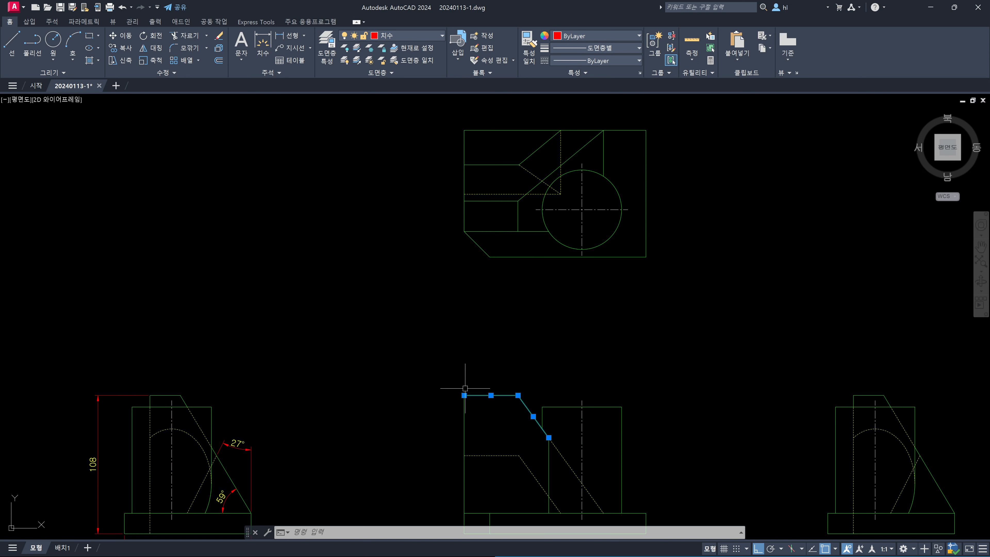
left_click(482, 408)
left_click(454, 388)
scroll(453, 387, "down", 1)
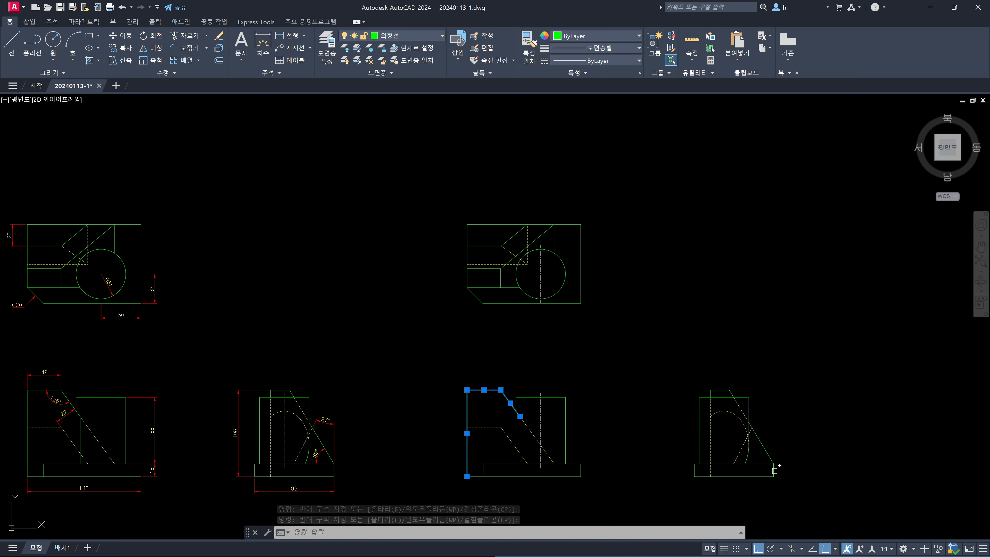
scroll(750, 416, "up", 4)
key("Escape")
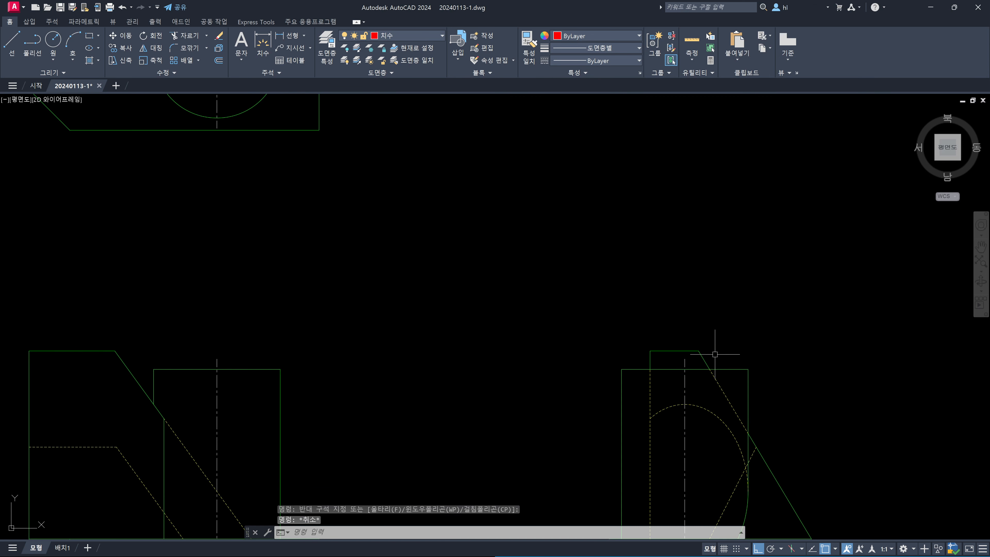
Highlight the copied side view's upper profile and sloped edge to examine the block's slanted face.
left_click(638, 328)
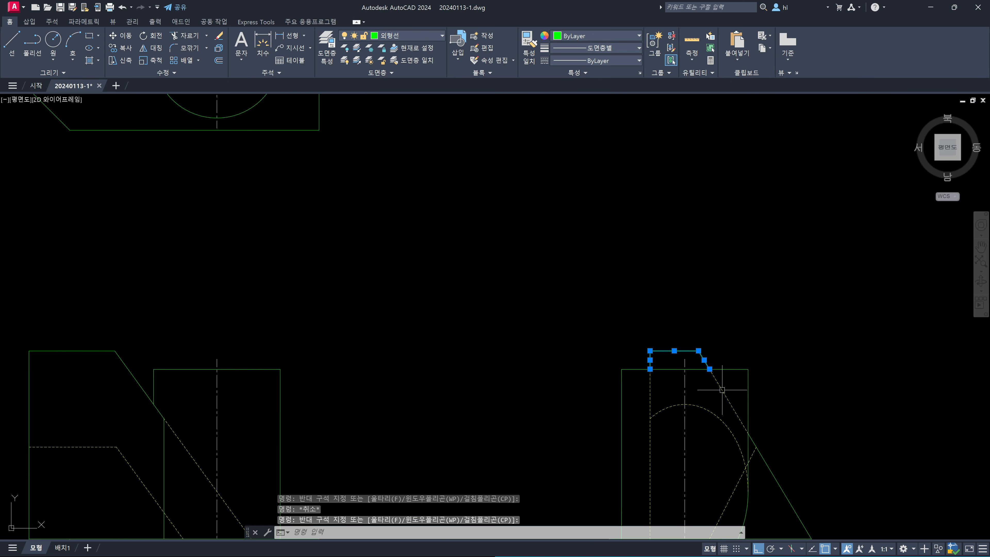
scroll(748, 421, "down", 2)
left_click(766, 443)
left_click(755, 460)
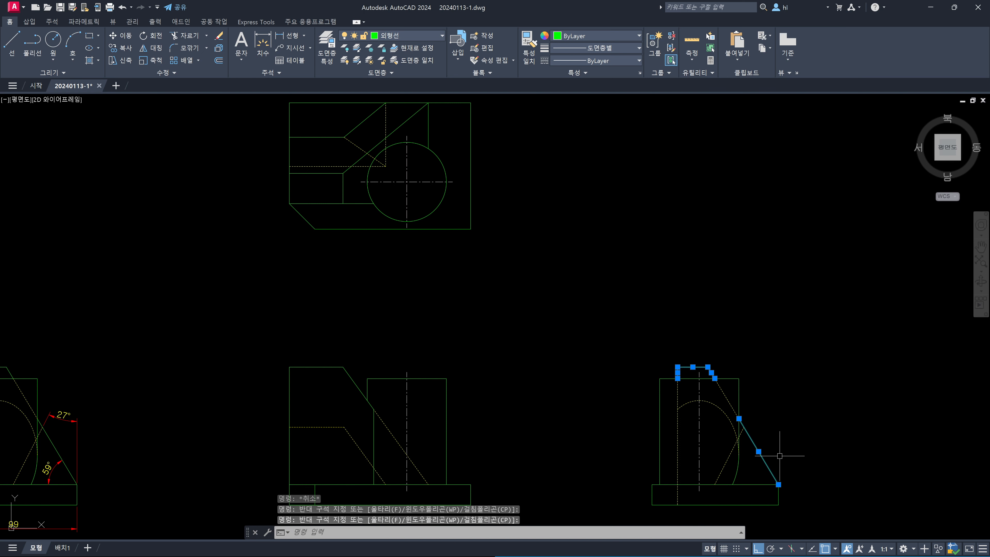
key("Escape")
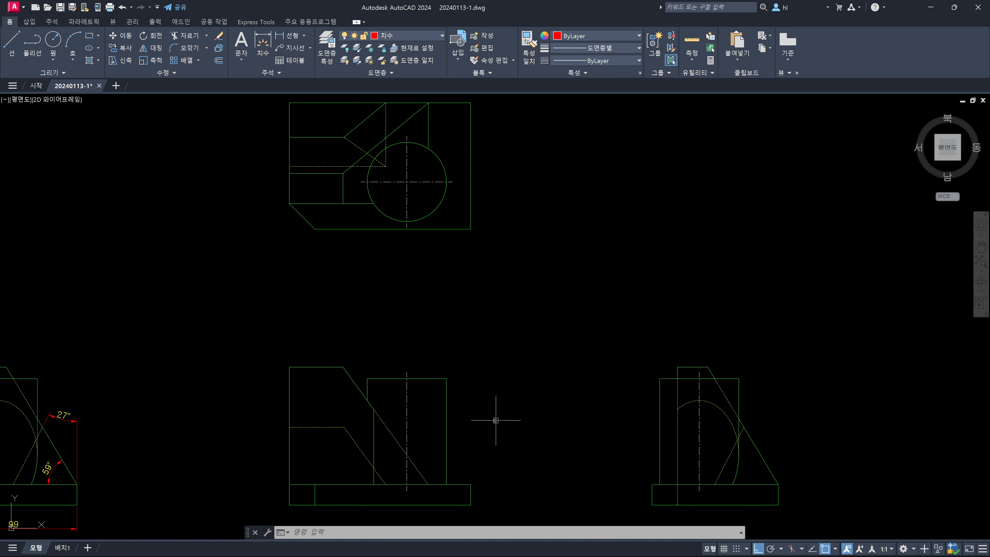
Define a new boundary set from the copied front view's base line, hidden and visible sloped lines, upper edge and left edge.
type("BO")
key("Return")
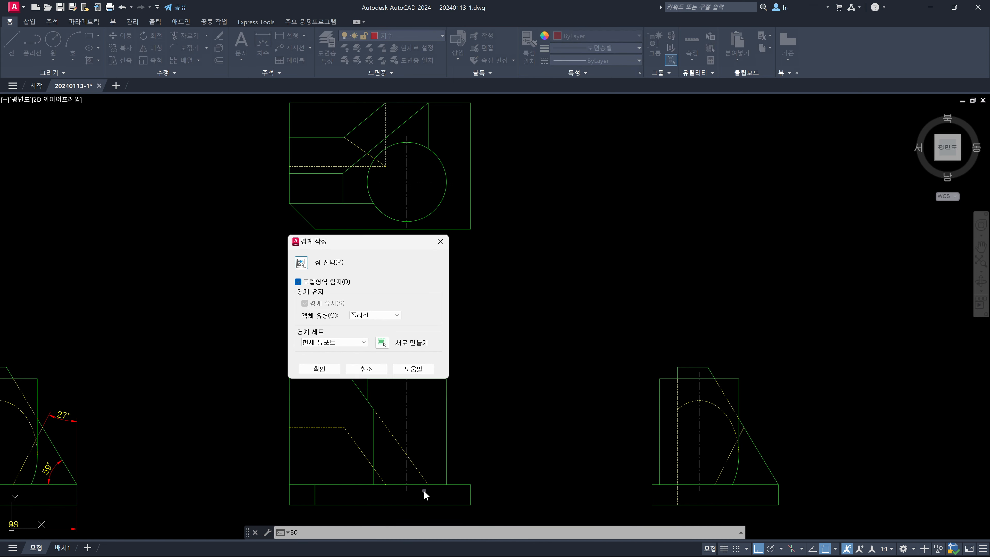
left_click(382, 343)
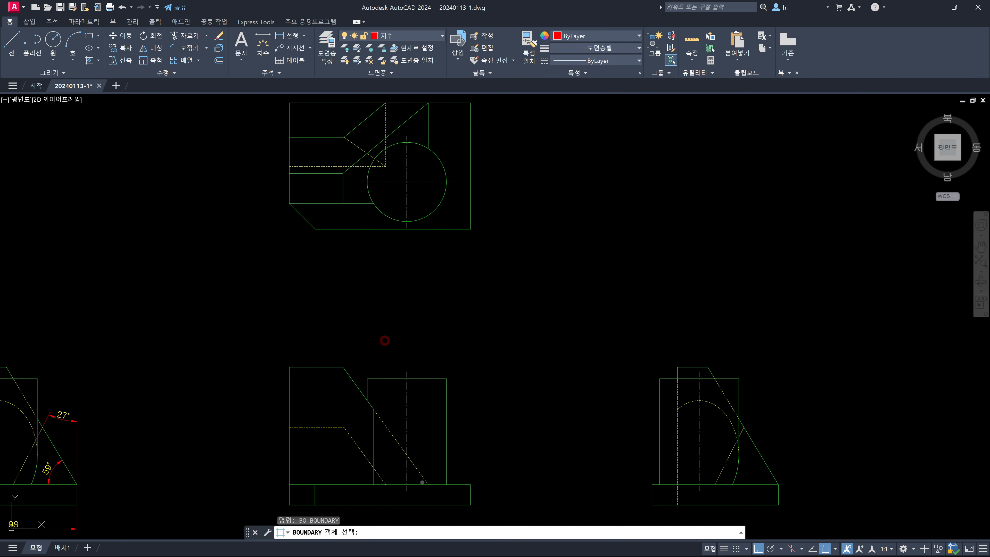
left_click(423, 488)
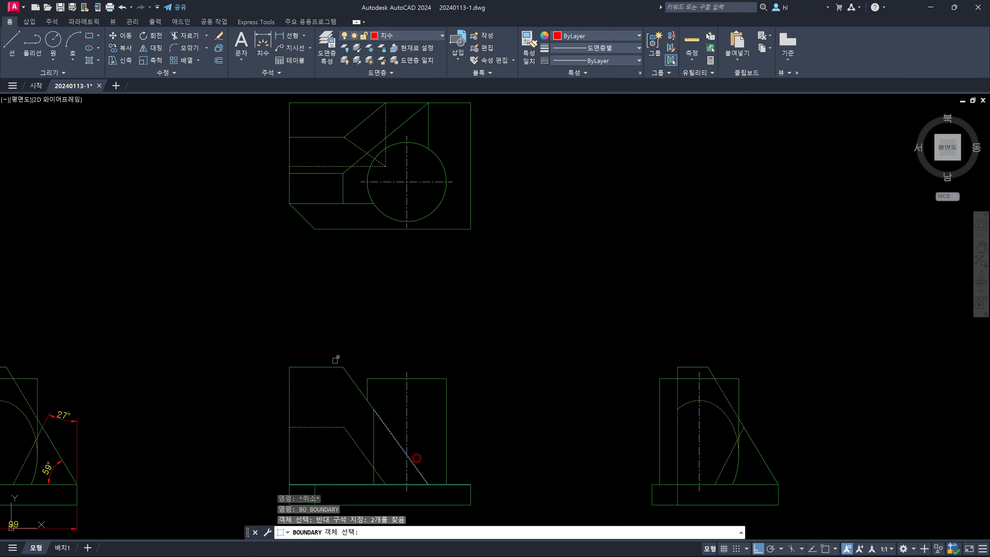
left_click(350, 374)
left_click(309, 367)
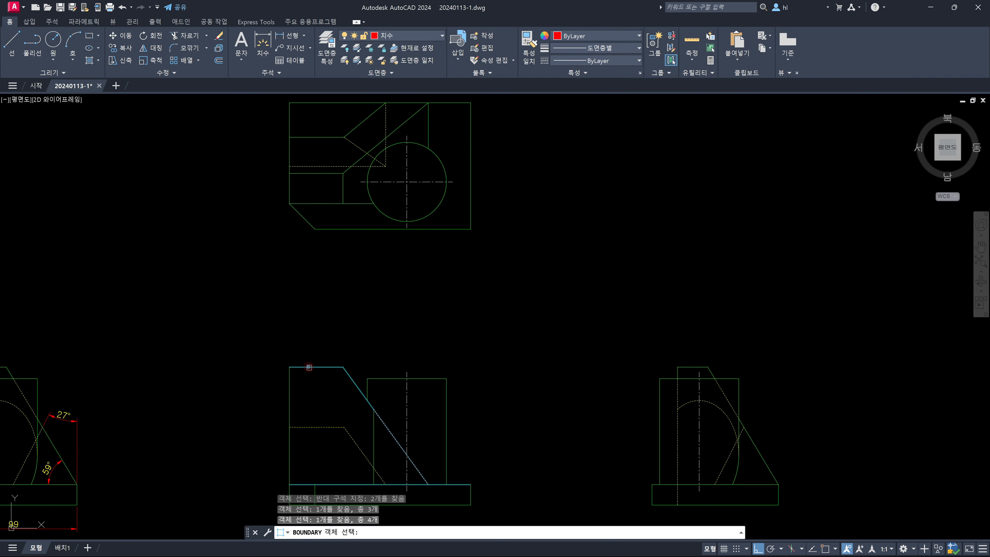
left_click(290, 392)
middle_click_drag(374, 402, 386, 384)
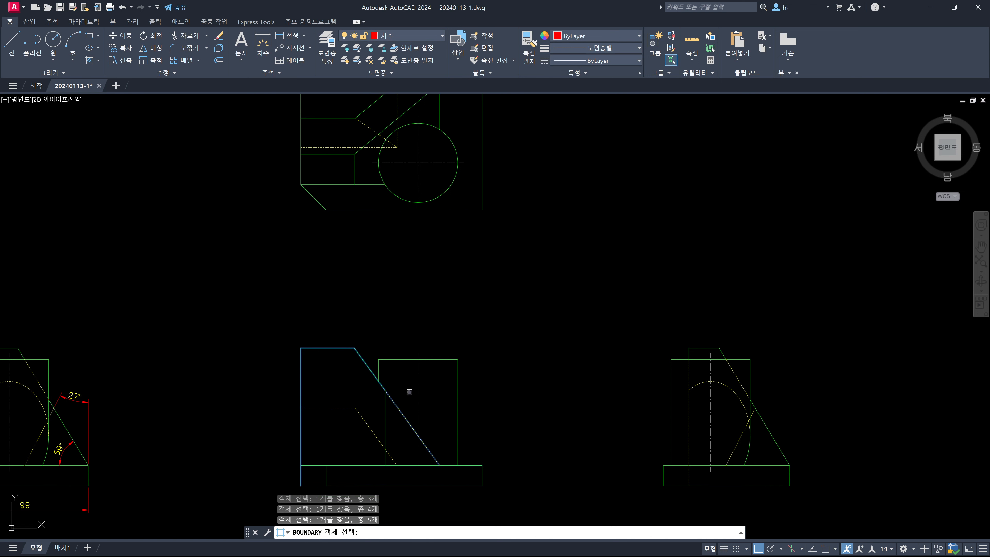
key("Return")
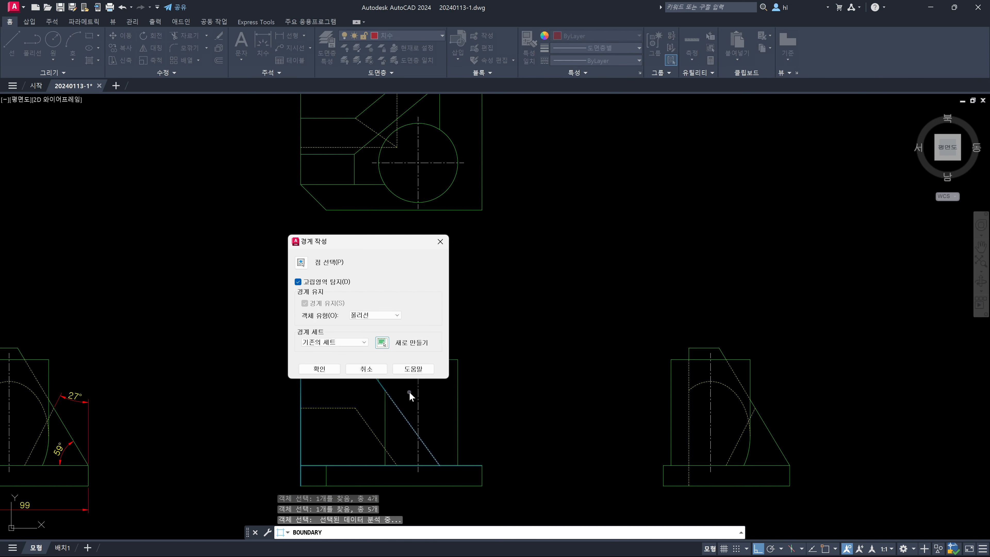
Create a closed polyline boundary from a point inside the front view's sloped block profile.
left_click(302, 263)
left_click(347, 395)
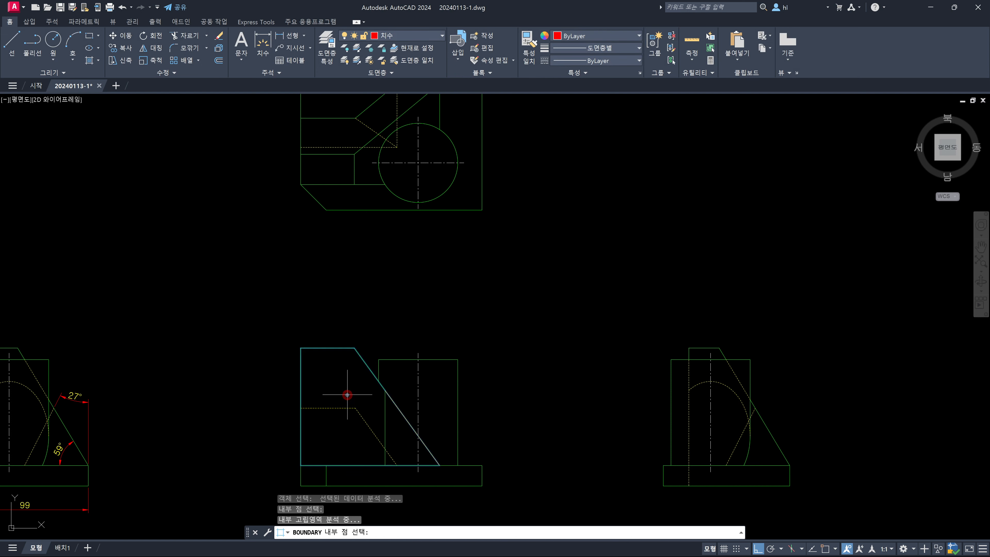
key("Return")
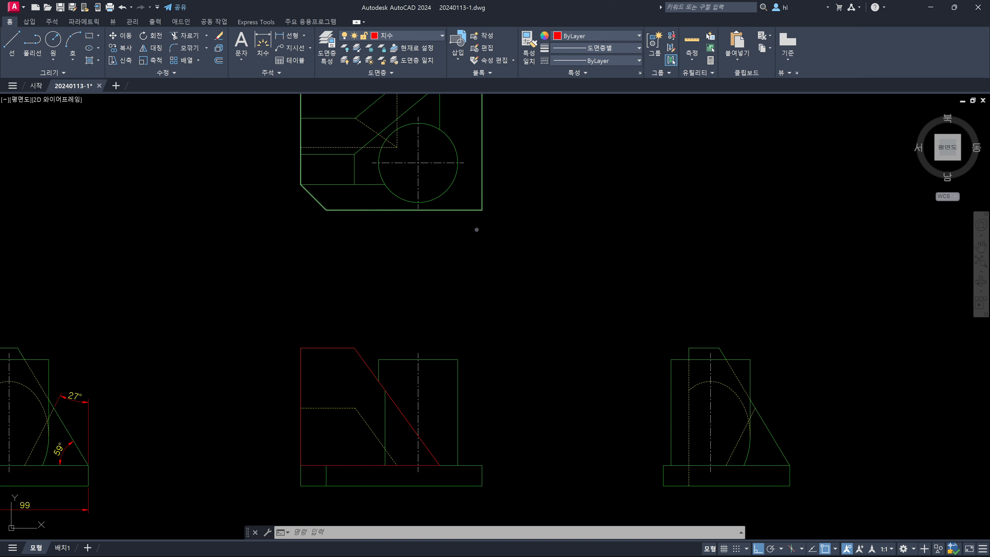
key("Escape")
key("Escape")
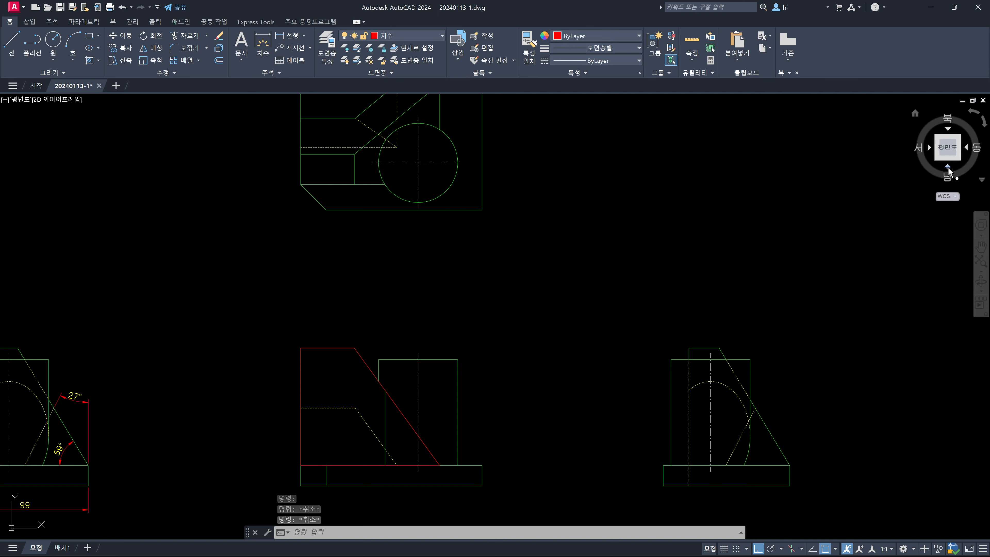
Switch to the southeast isometric view and 3D-rotate the copied front and side views 90° about the X axis at the front view's base corner.
left_click(959, 159)
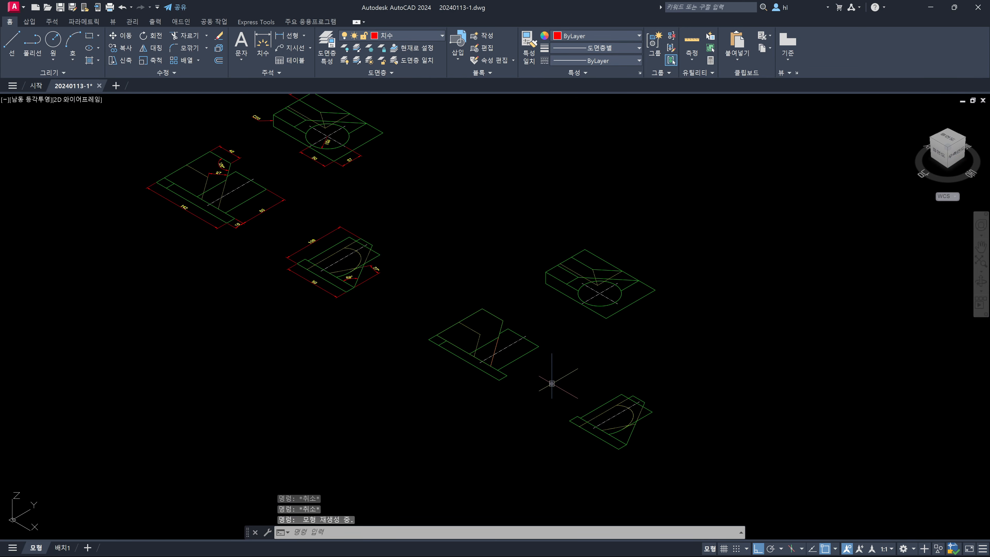
scroll(552, 384, "up", 2)
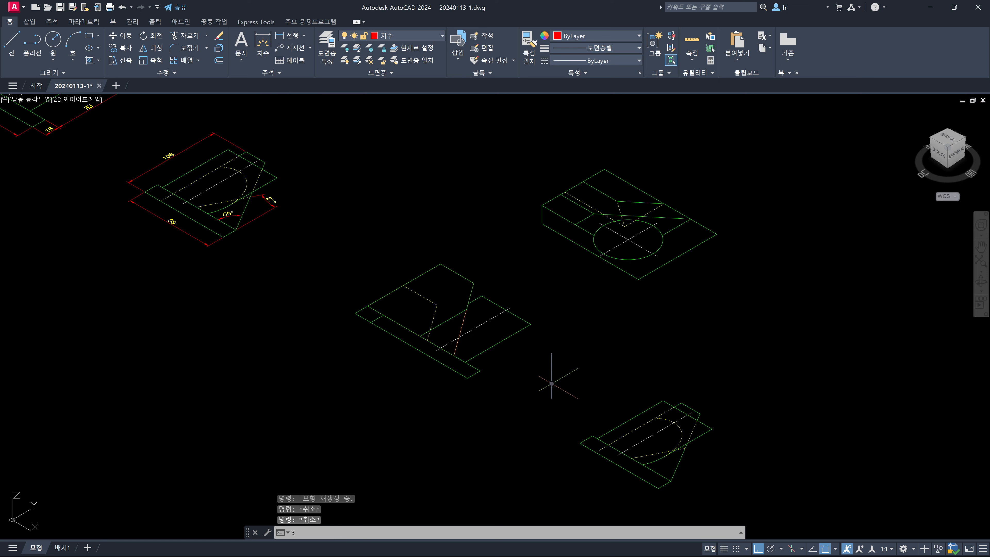
type("r")
key("Return")
mouse_move(336, 254)
left_mouse_down()
mouse_move(488, 381)
mouse_move(760, 525)
mouse_move(740, 507)
left_mouse_up()
key("Return")
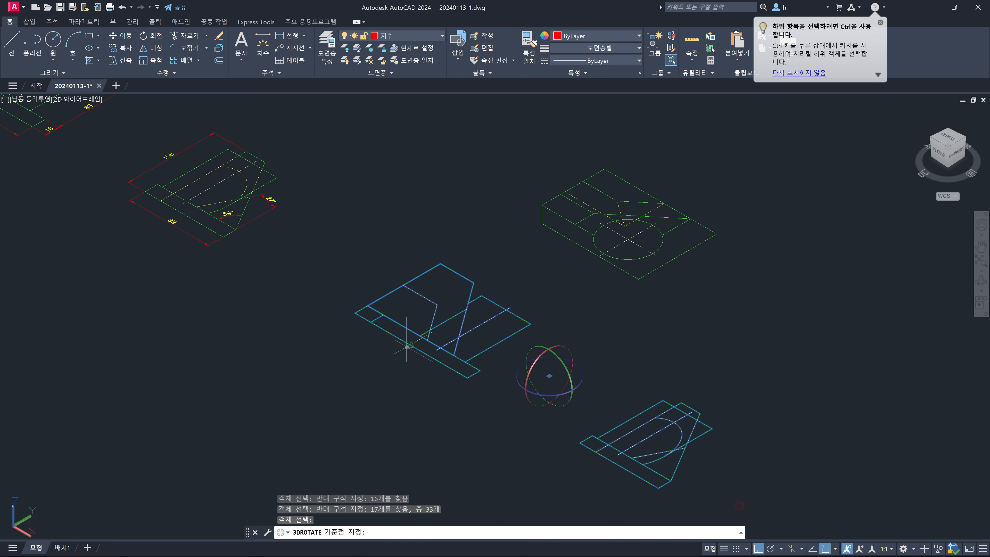
left_click(355, 312)
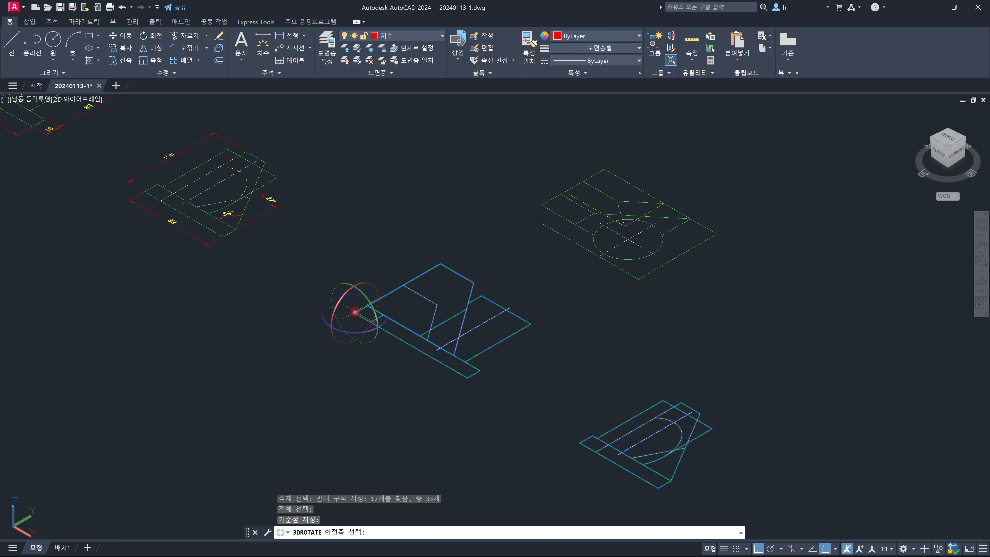
left_click(345, 296)
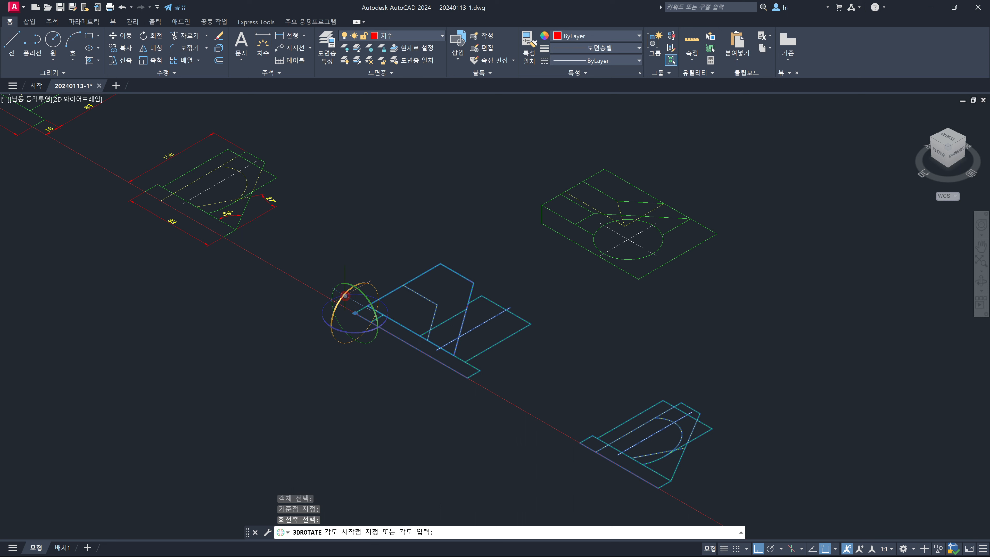
key("Return")
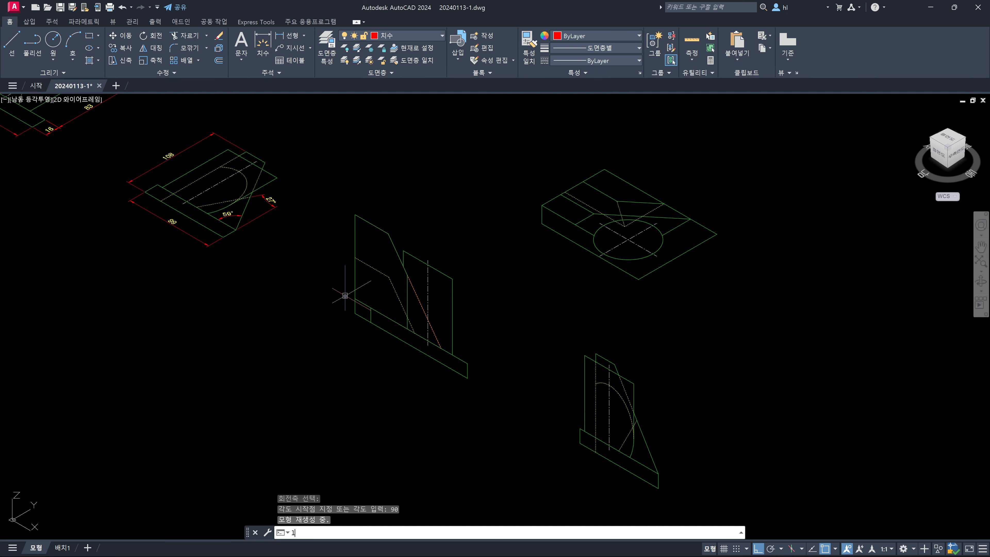
Draw an alignment line from the top view's upper chamfer corner to the front view's lower left base corner.
type("l")
key("Return")
left_click(542, 204)
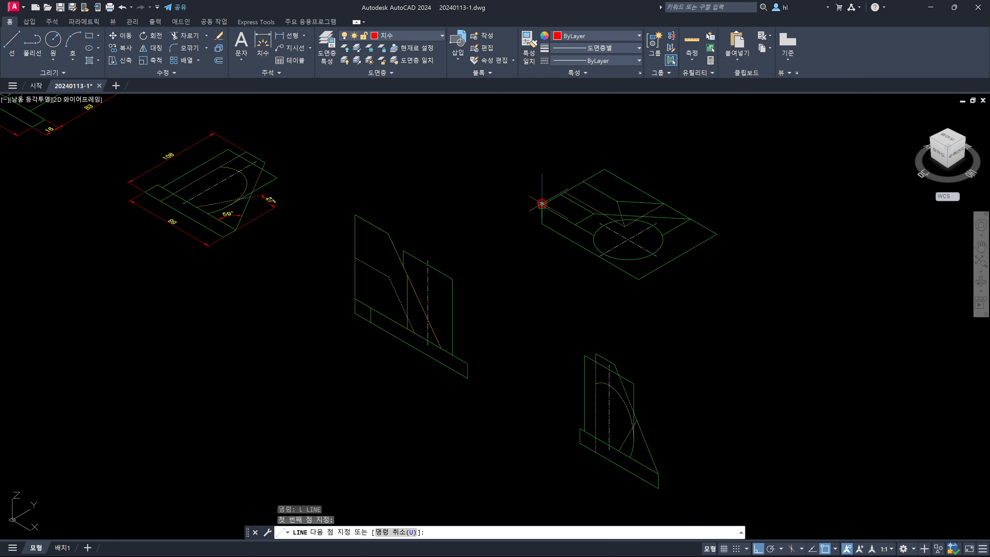
left_click(355, 312)
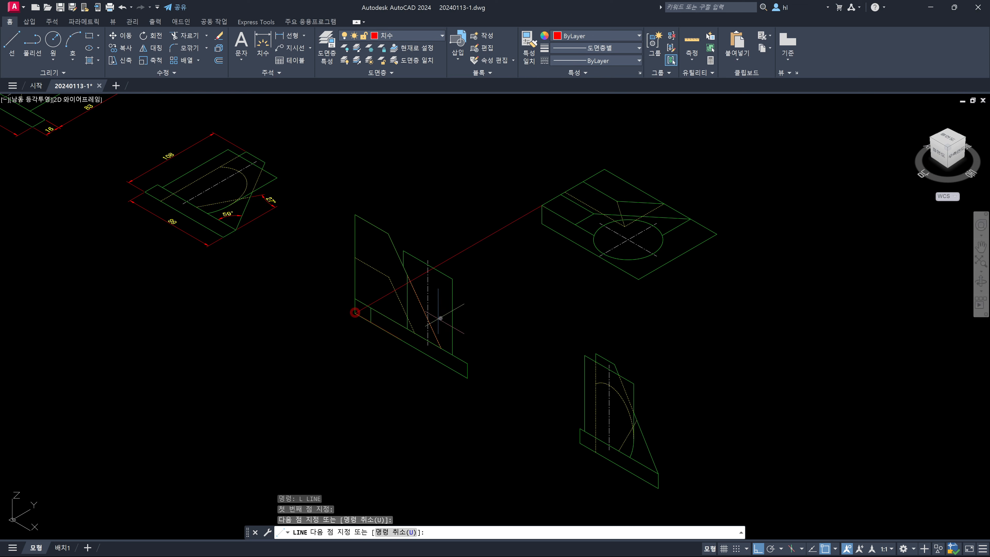
key("Return")
Draw an alignment line from the top view's front right corner to the front view's lower right base corner.
key("Return")
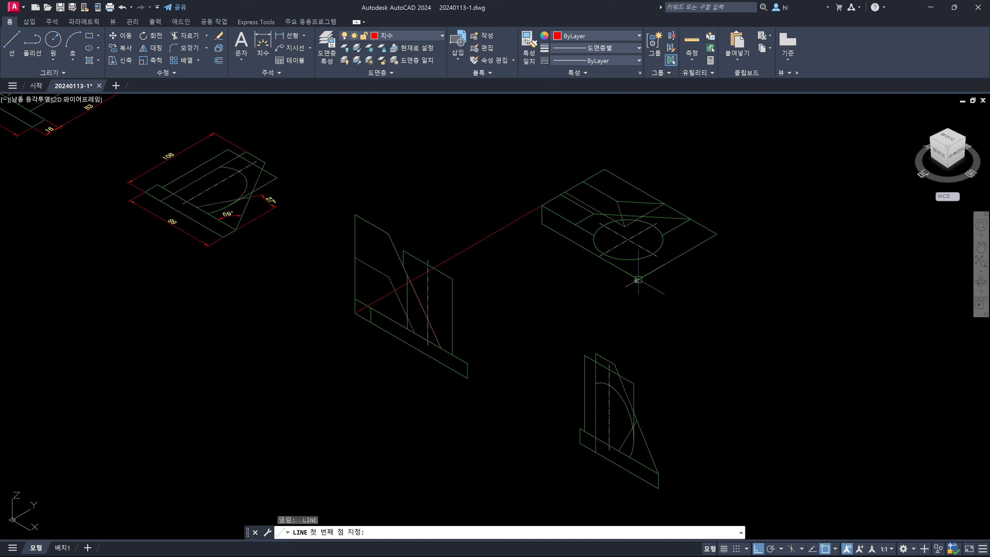
left_click(638, 280)
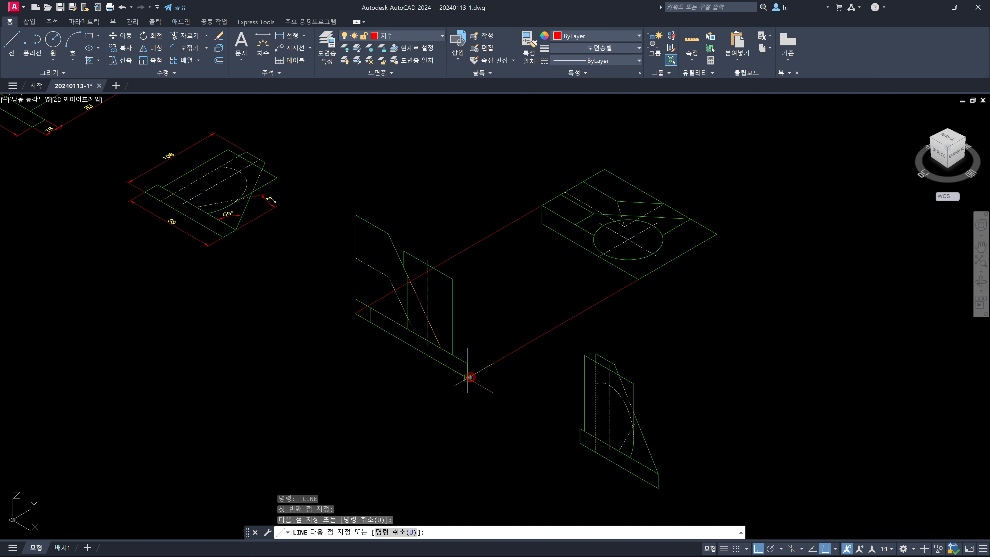
type("u")
key("Return")
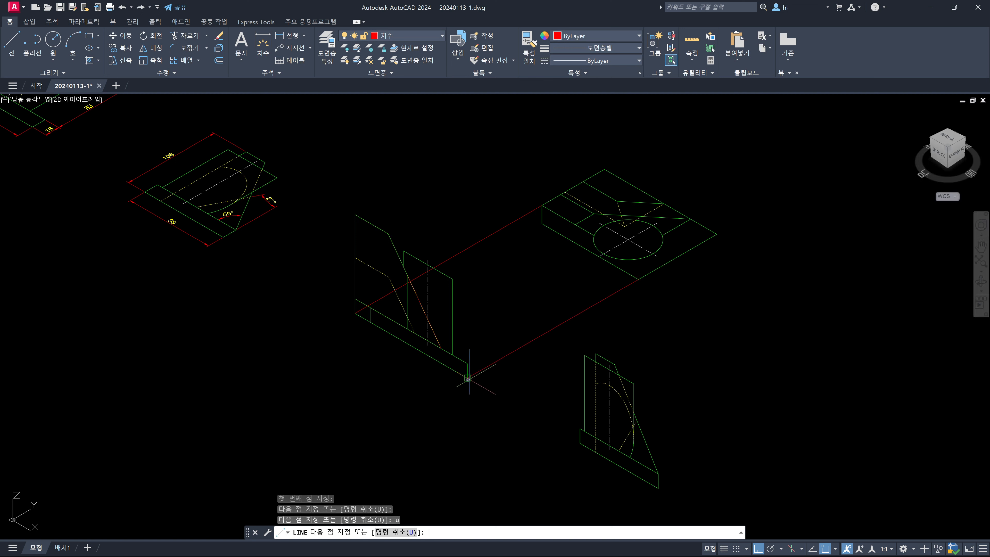
left_click(468, 378)
key("Escape")
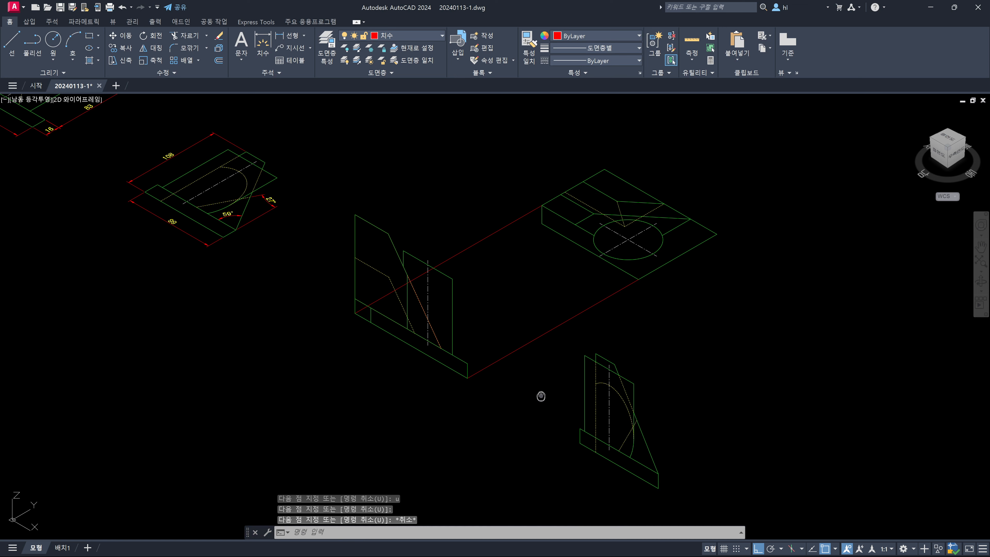
Rotate the upright side view 90° in plan about its lower right base corner.
middle_click_drag(539, 398, 506, 370)
type("ro")
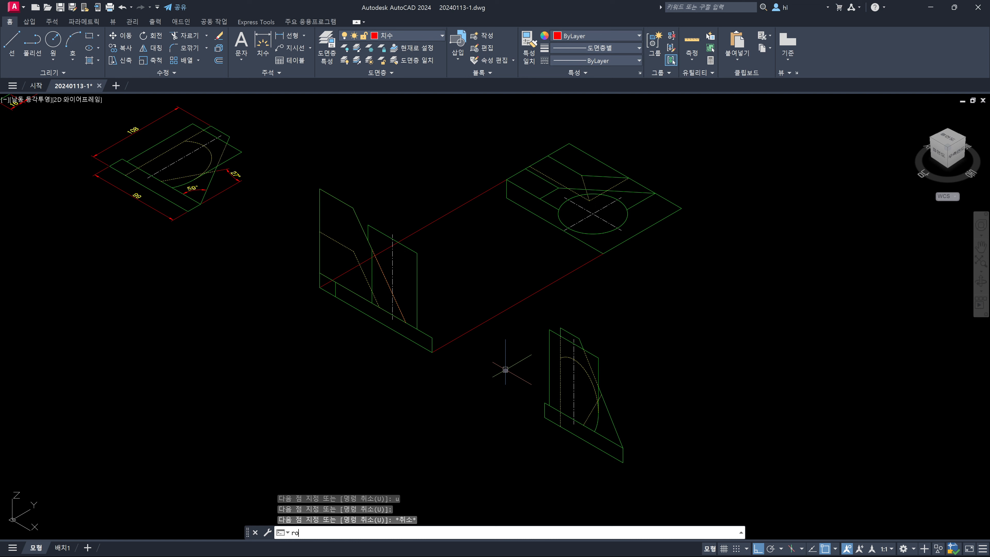
key("Return")
left_click(536, 309)
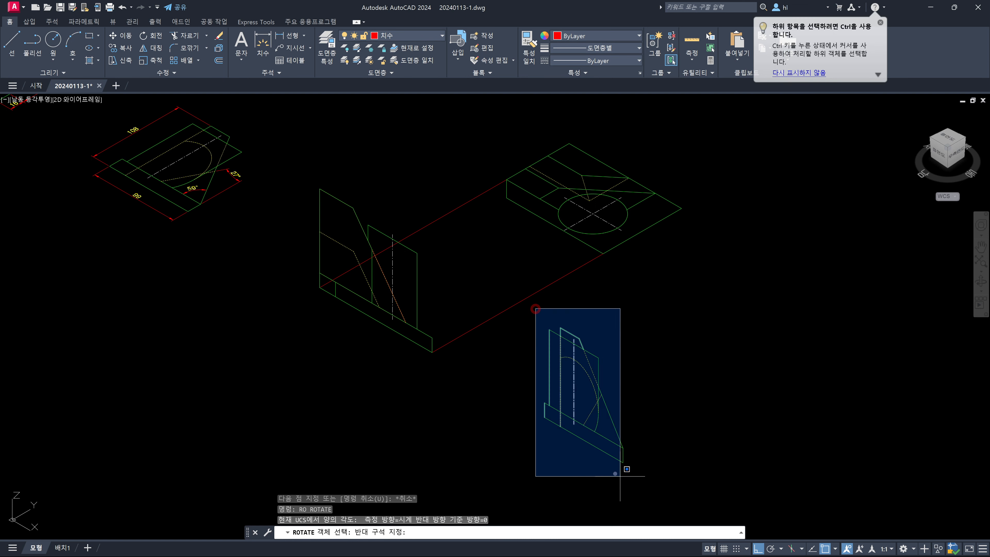
left_click(646, 481)
key("Return")
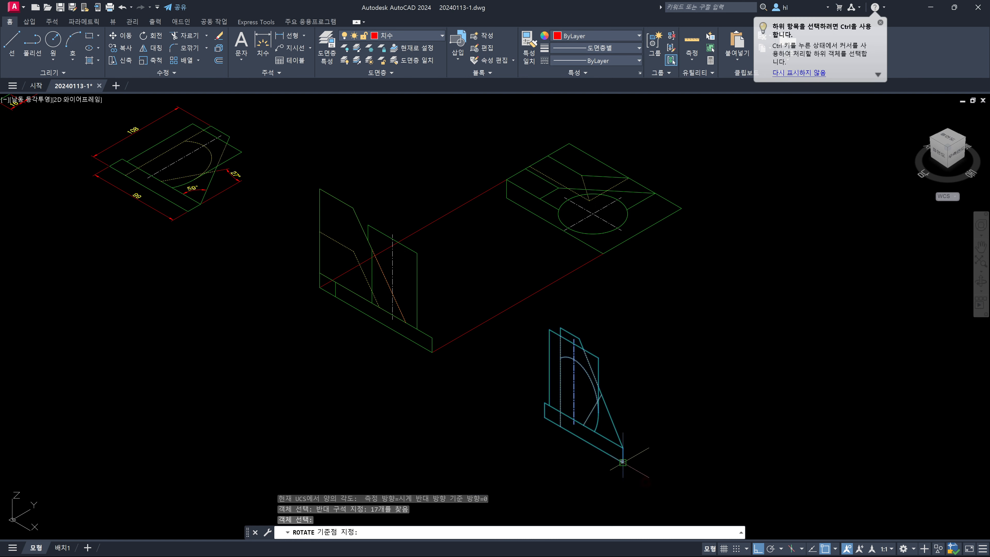
left_click(622, 462)
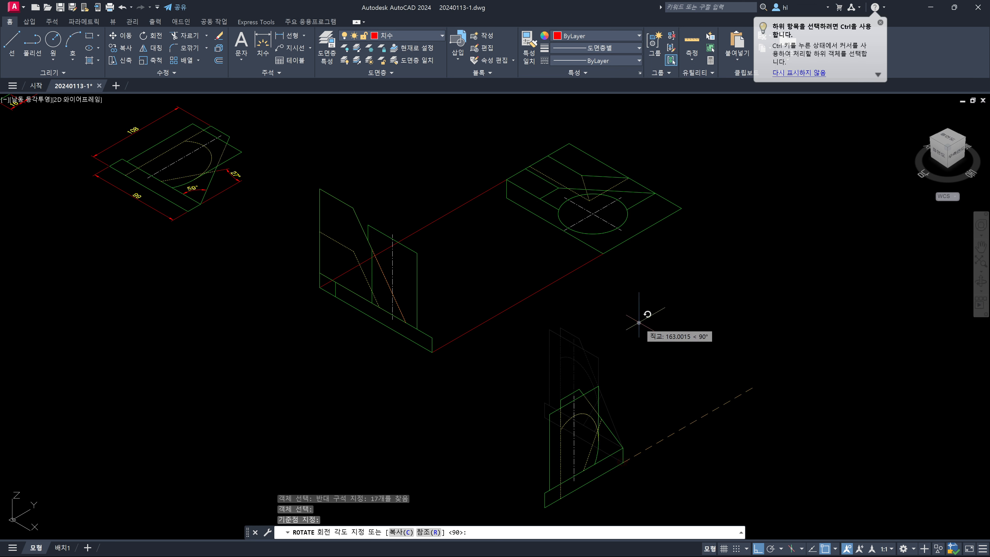
key("Escape")
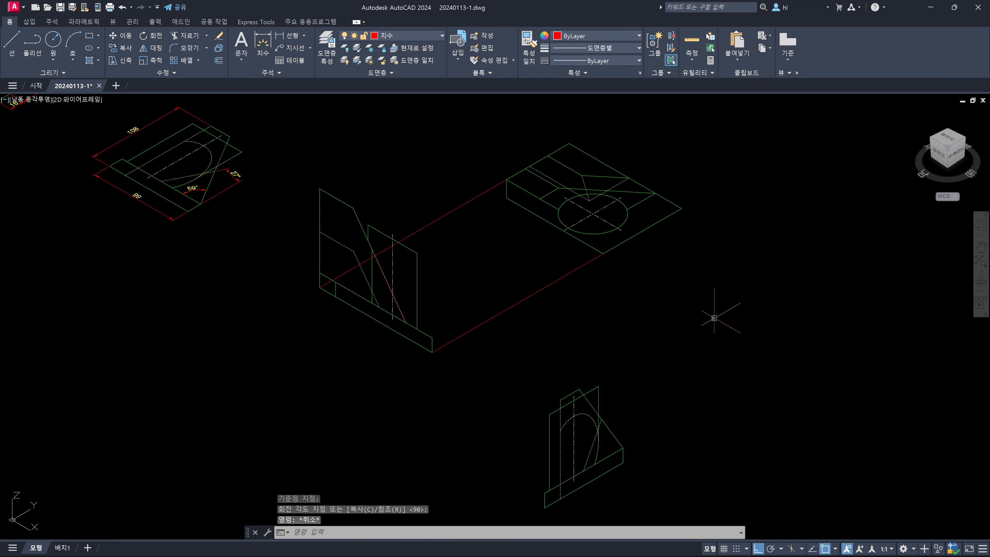
left_click(640, 235)
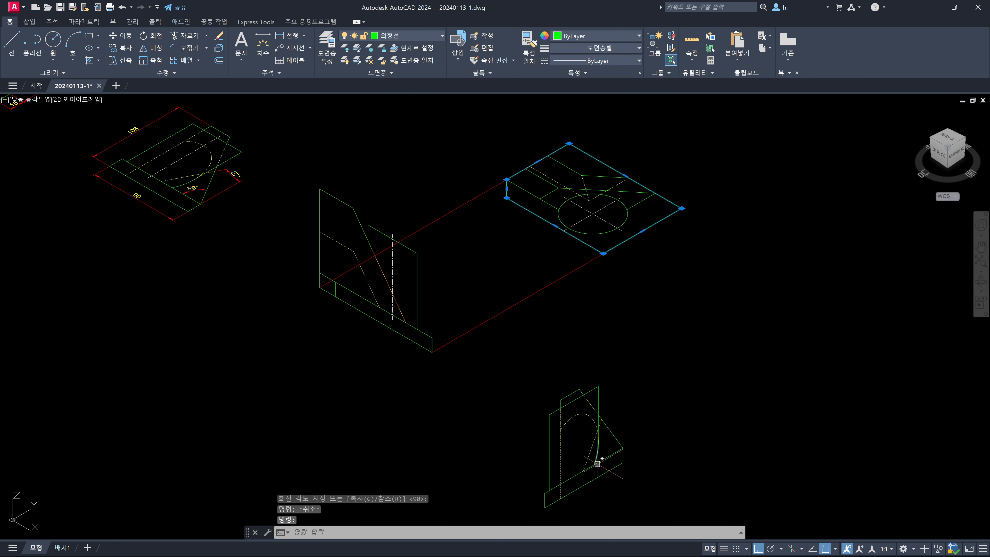
key("Escape")
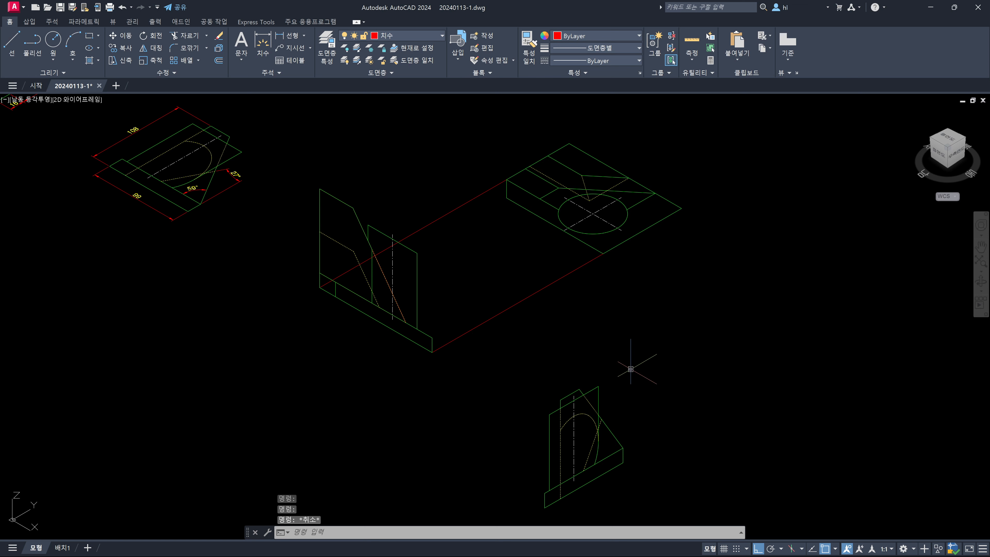
Move the side view by its lower back base corner to a perpendicular snap aligned with the top view's back edge.
middle_click_drag(631, 369, 598, 307)
type("m")
key("Return")
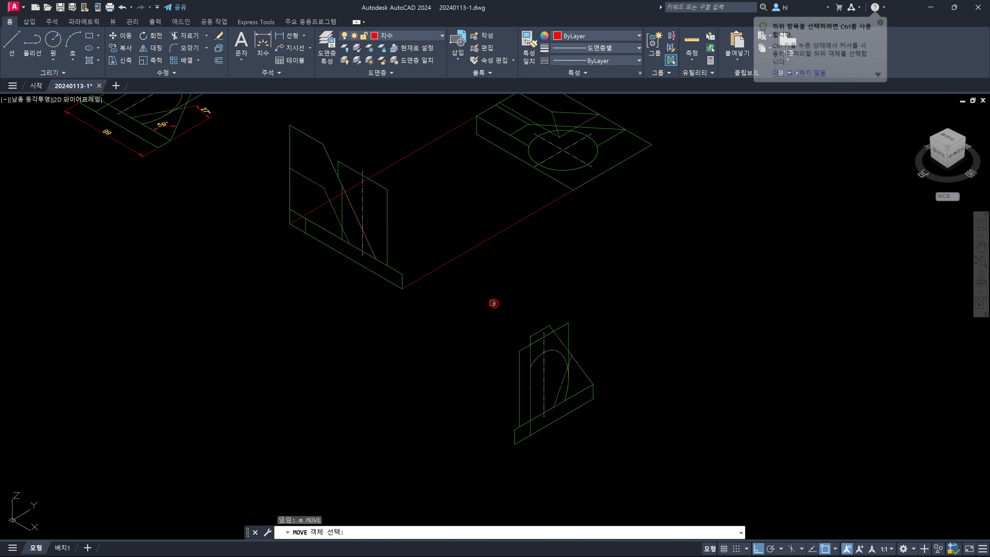
left_click(494, 303)
left_click(621, 462)
key("Return")
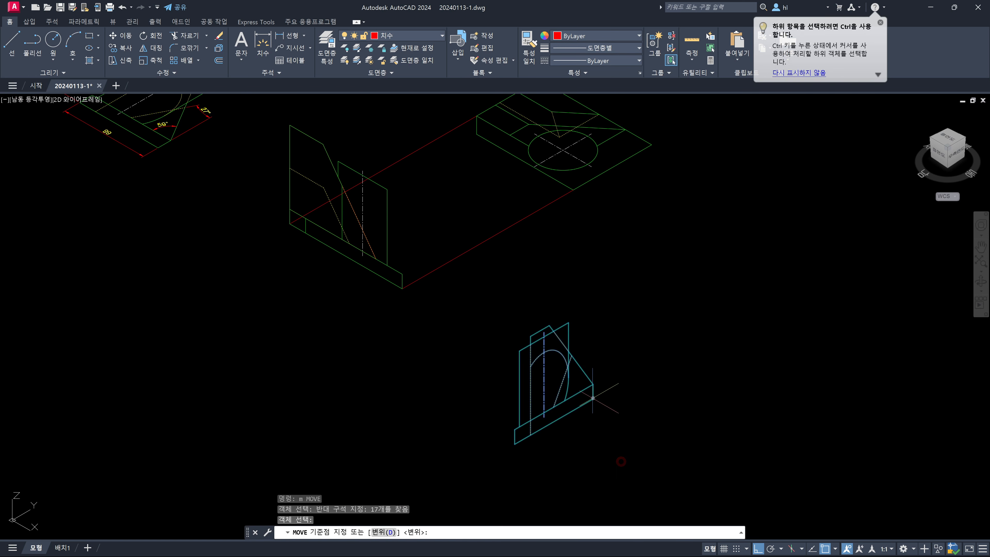
left_click(591, 398)
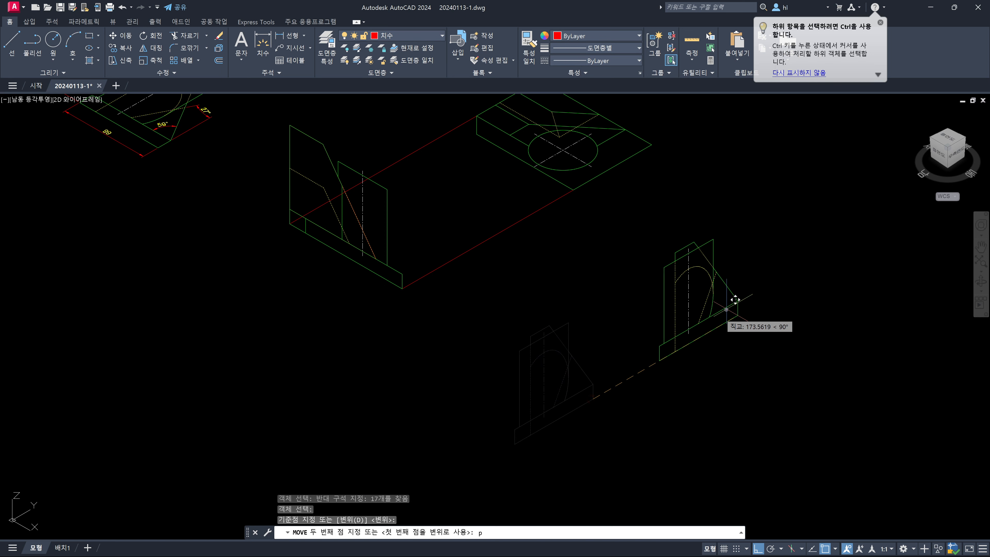
type("per")
key("Return")
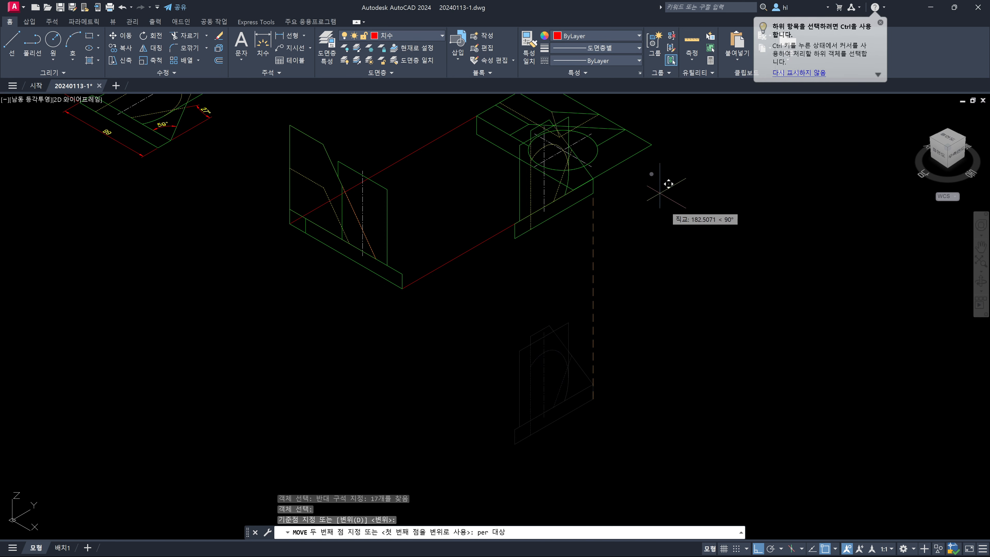
left_click(651, 128)
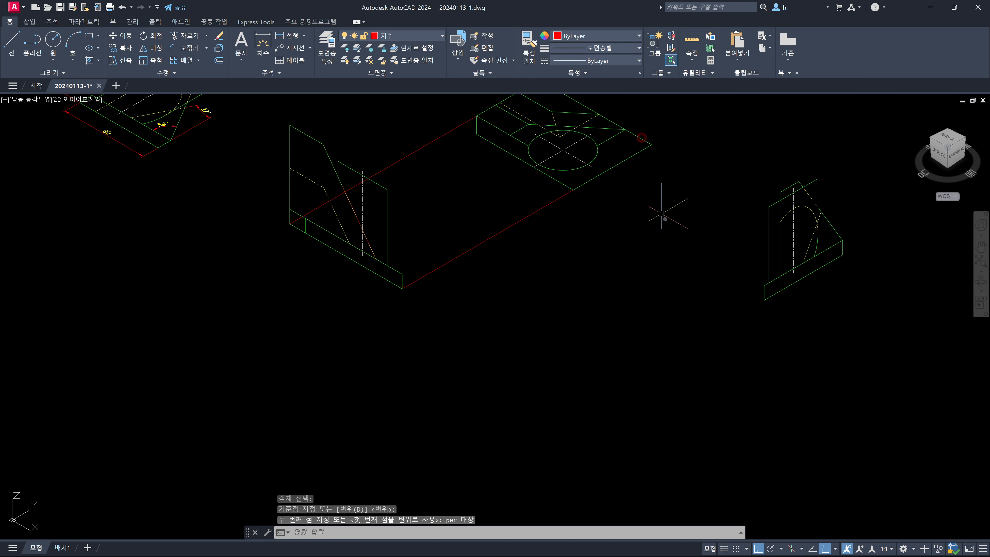
key("Escape")
key("Escape")
Draw an alignment line from the top view's back right corner to the side view's lower back base corner.
middle_click_drag(670, 221, 654, 306)
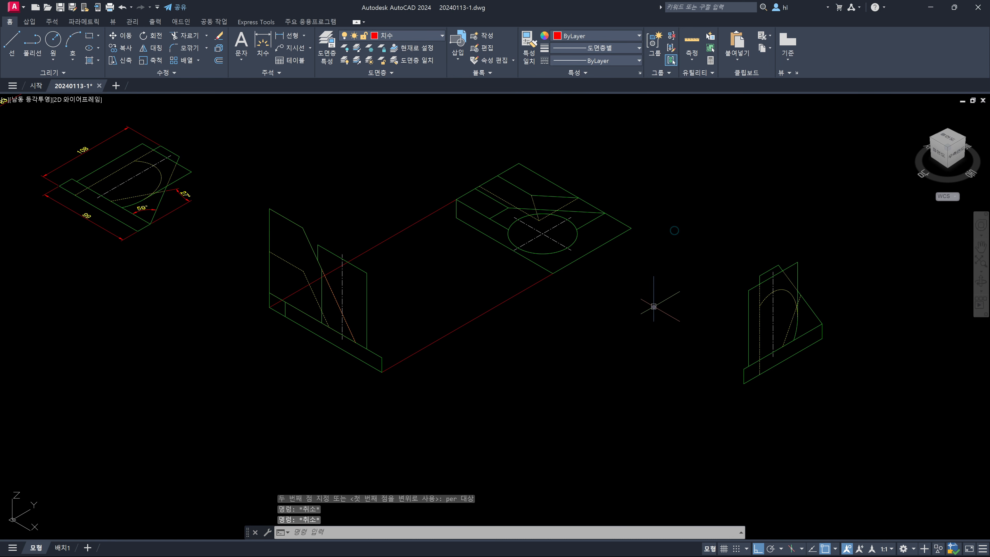
type("l")
key("Return")
left_click(629, 226)
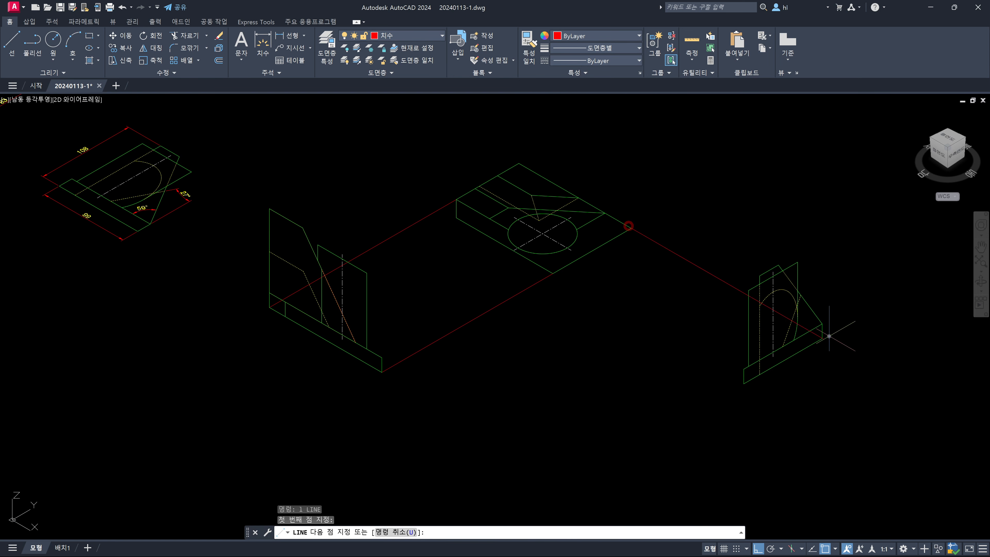
left_click(822, 338)
key("Return")
Draw an alignment line from the top view's front right corner to the side view's lower front base corner.
key("Return")
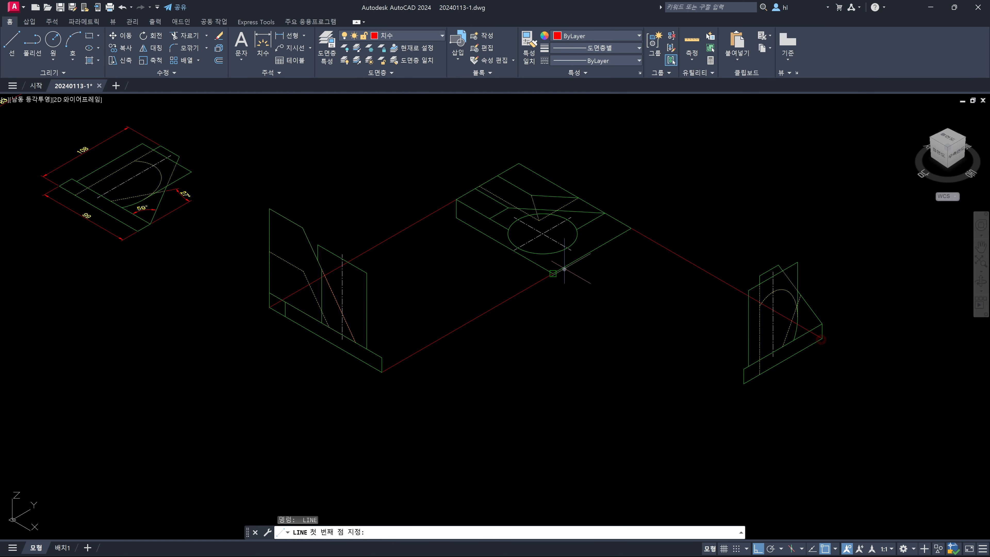
left_click(565, 269)
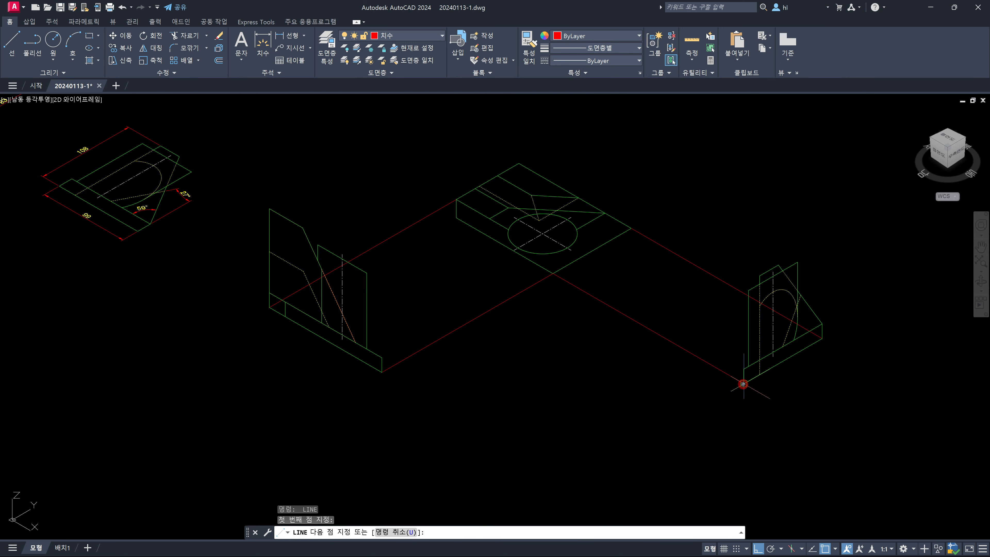
left_click(743, 385)
key("Escape")
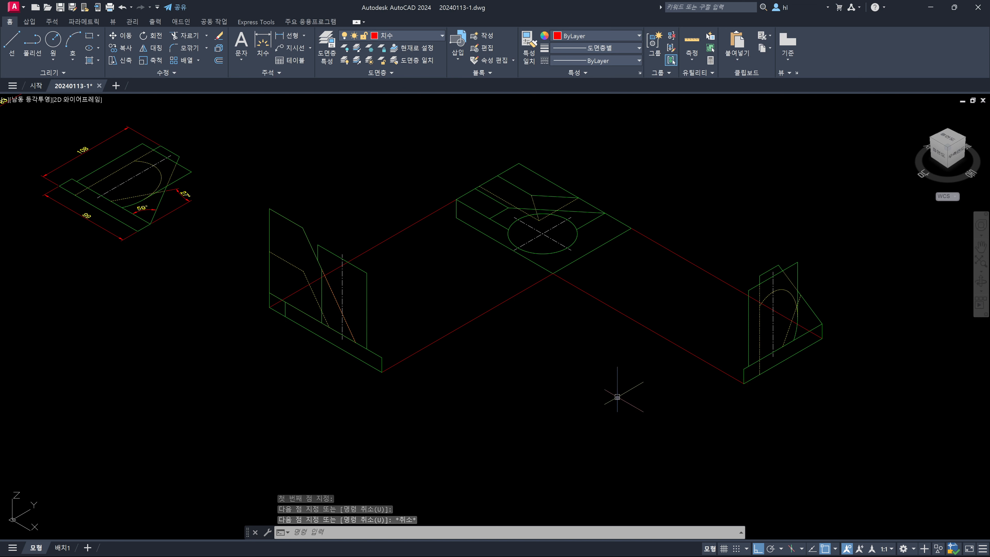
key("Escape")
key("Escape")
key("Escape")
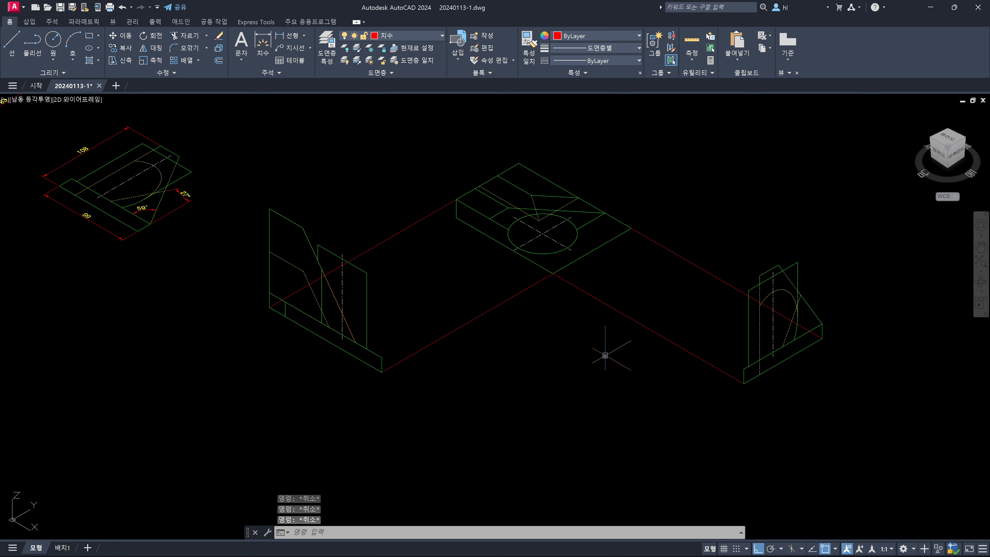
Extrude the top view's chamfered base outline upward 16, taking the height from the front view's base edge.
type("ext")
key("Return")
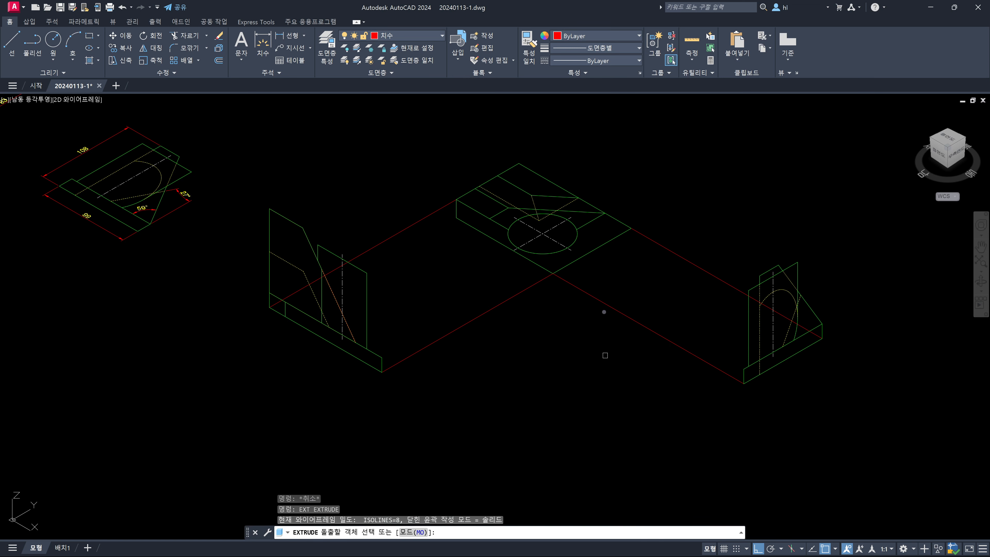
left_click(595, 247)
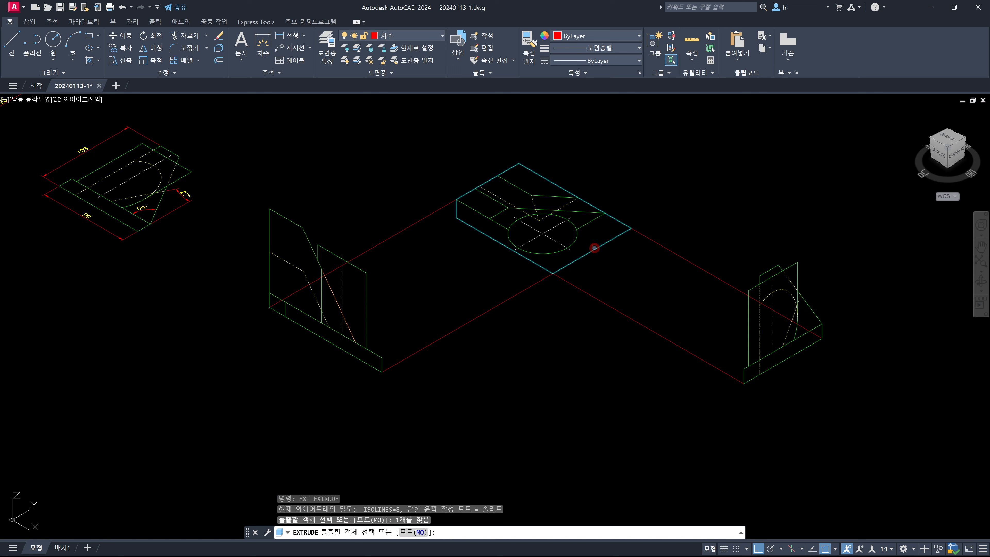
key("Return")
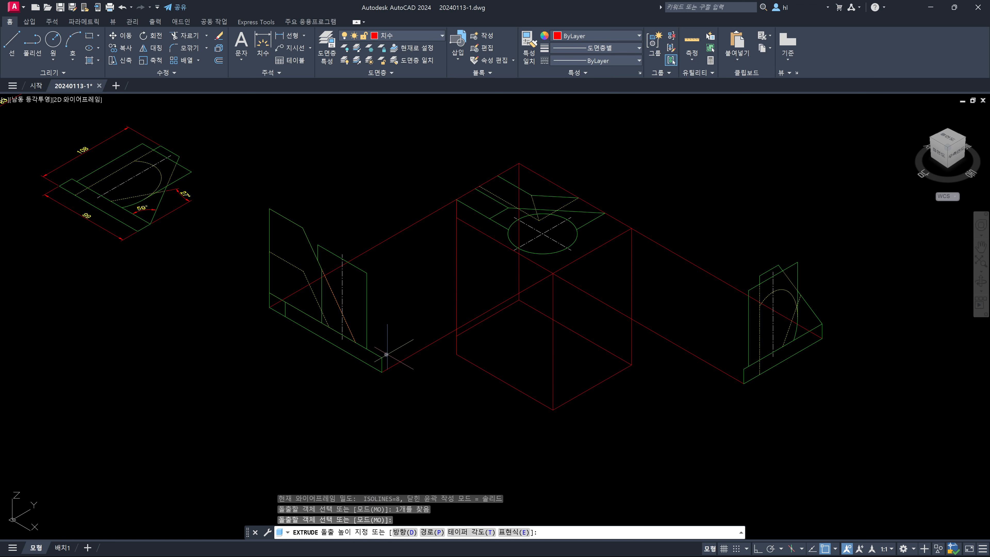
left_click(382, 358)
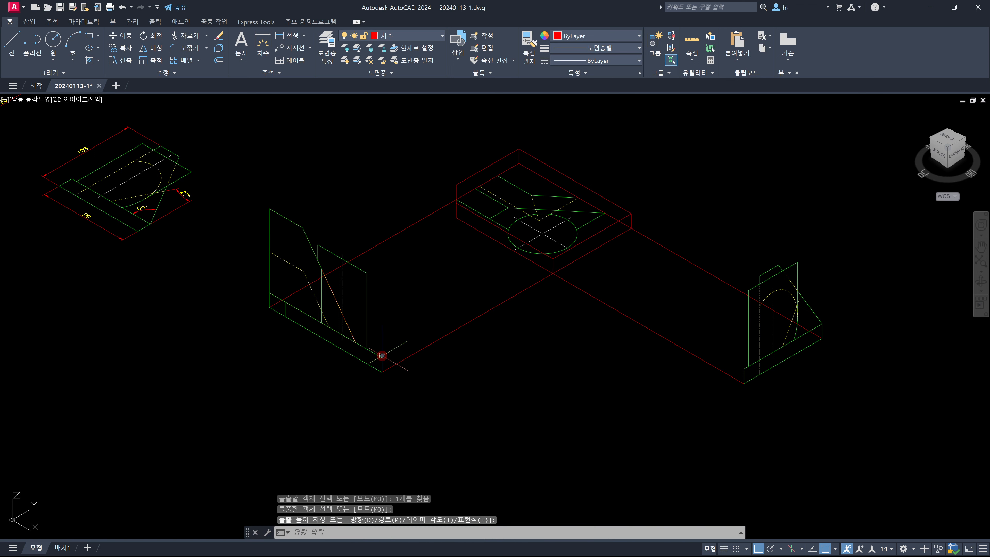
key("Escape")
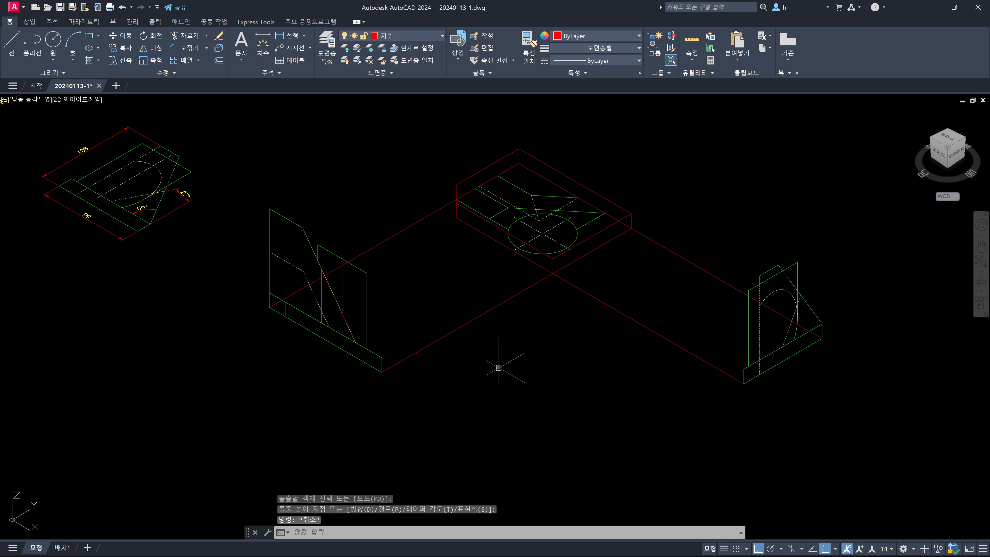
Inspect the extruded base in the Conceptual visual style, then restore 2D Wireframe.
type("vs")
key("Return")
type("c")
key("Return")
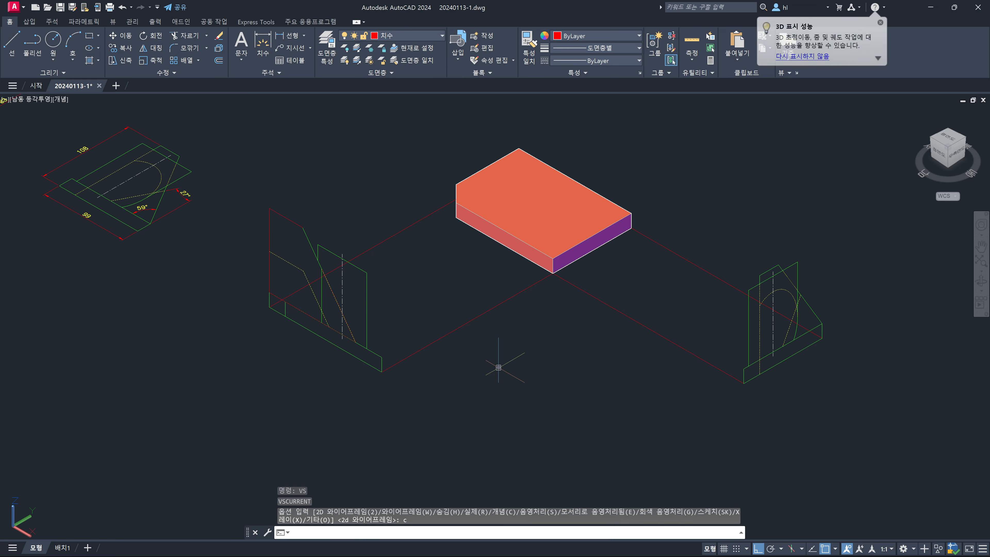
mouse_move(499, 366)
middle_mouse_down("shift")
mouse_move(521, 225)
mouse_move(506, 365)
middle_mouse_up("shift")
key("Return")
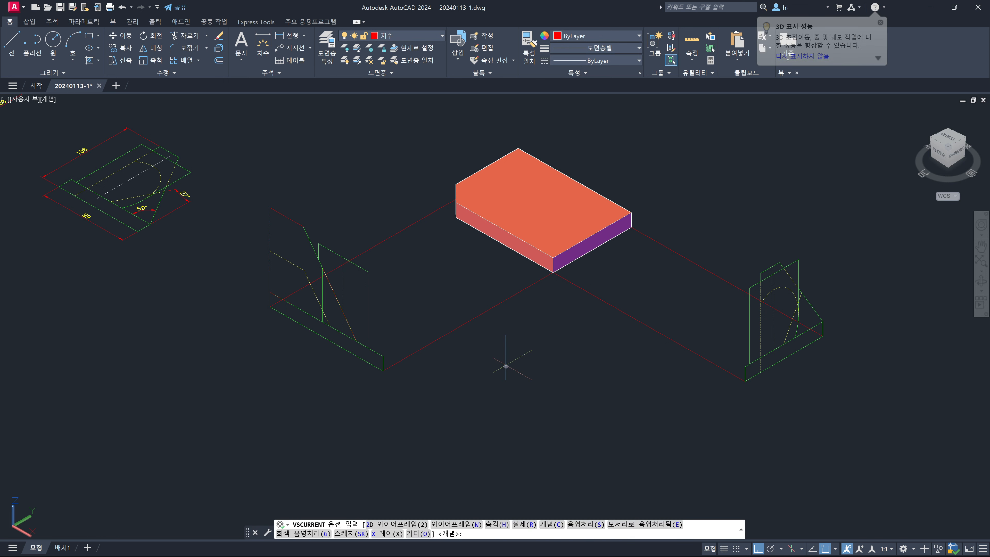
type("2")
key("Return")
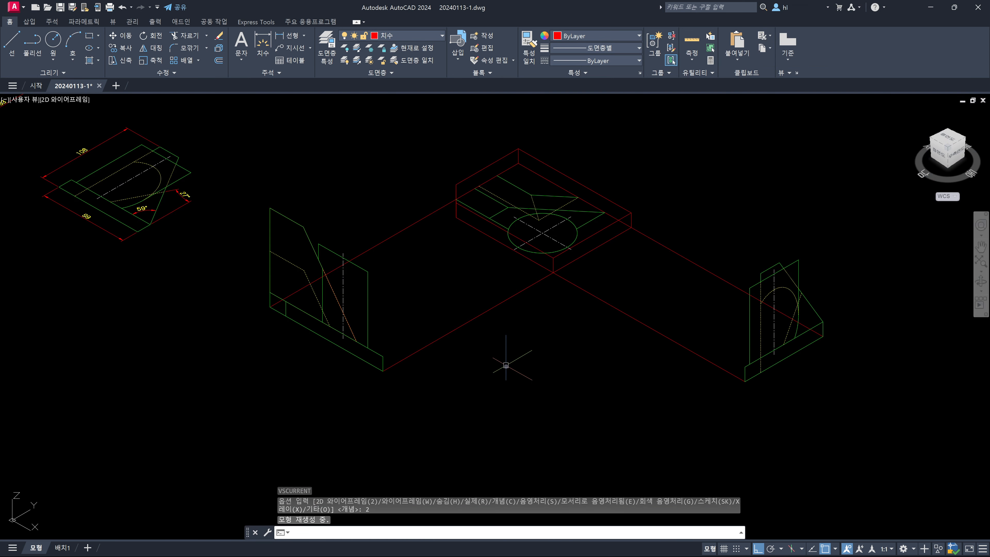
Extrude the front view's closed sloped profile toward the top view, ending well beyond the base's back edge.
middle_click_drag(506, 366, 502, 411)
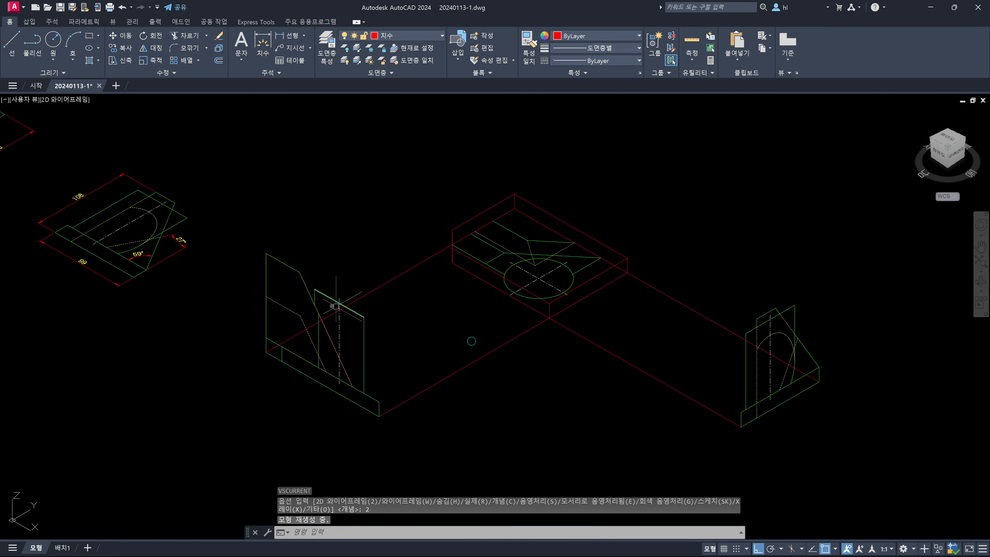
left_click(306, 288)
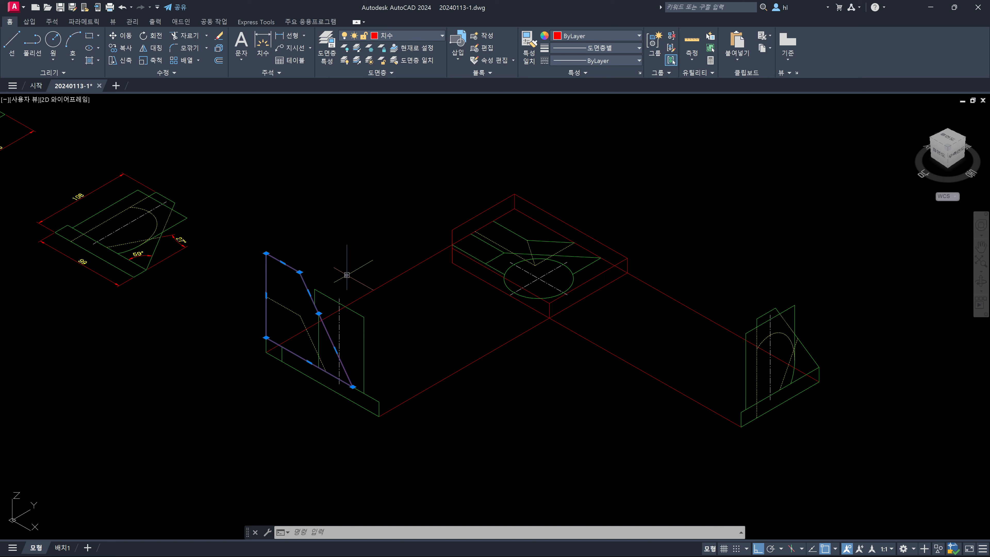
key("Escape")
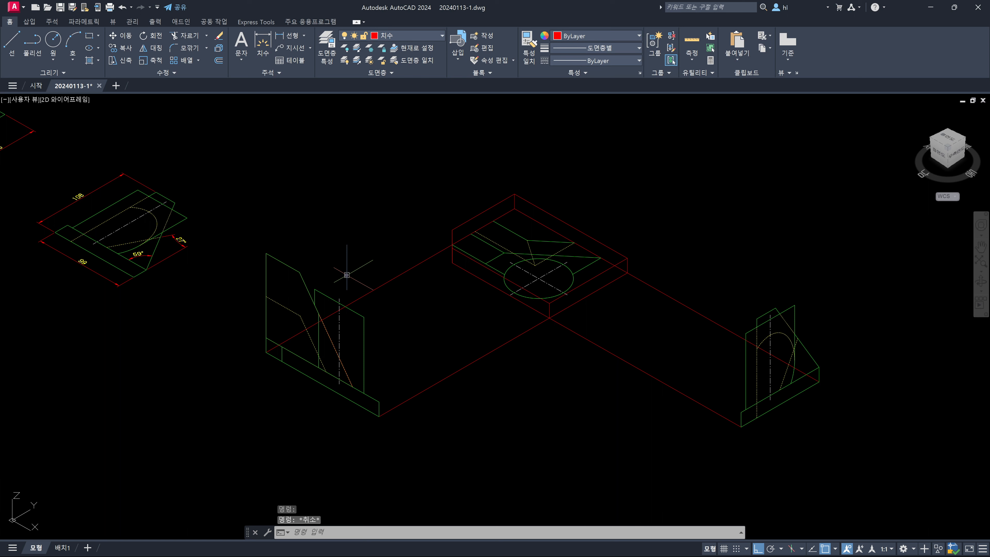
type("EXT")
key("Return")
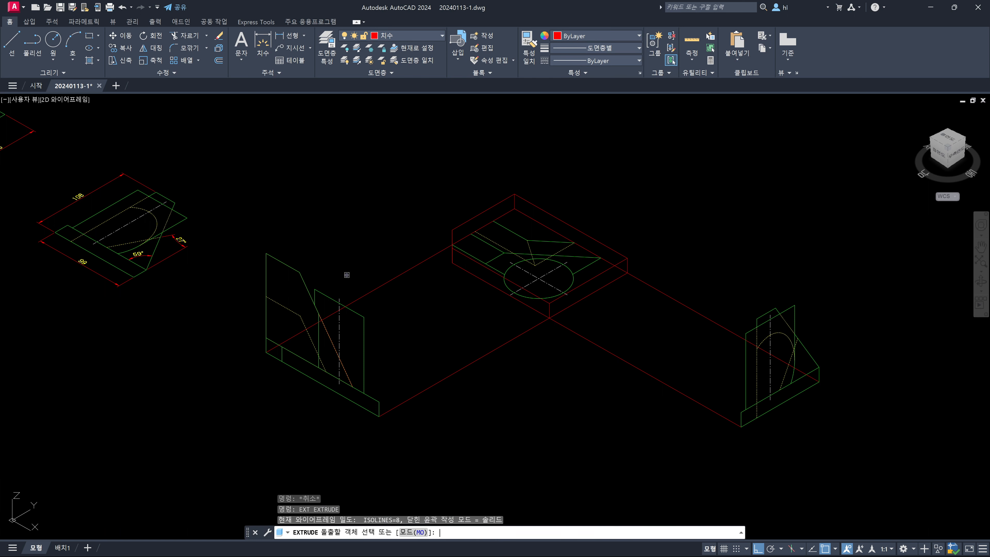
left_click(303, 282)
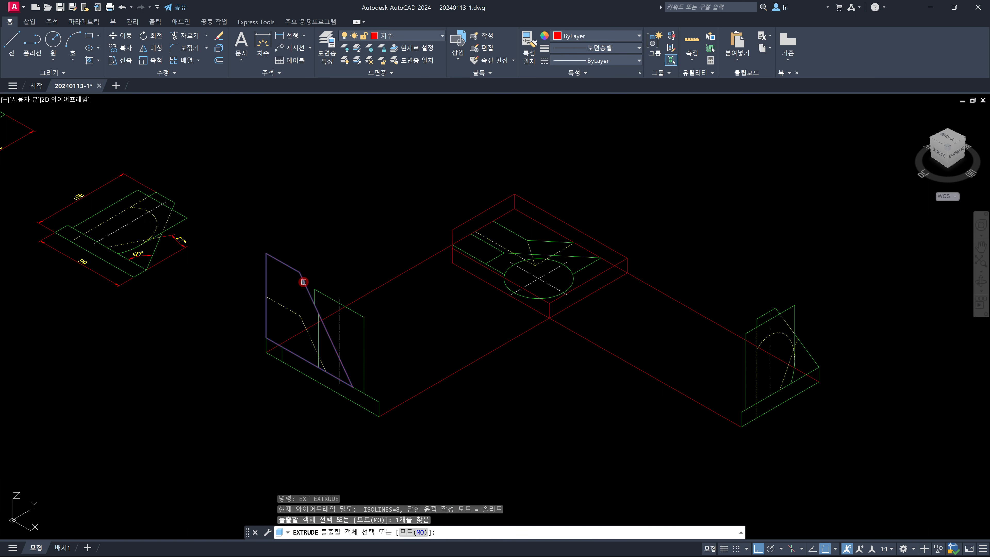
key("Return")
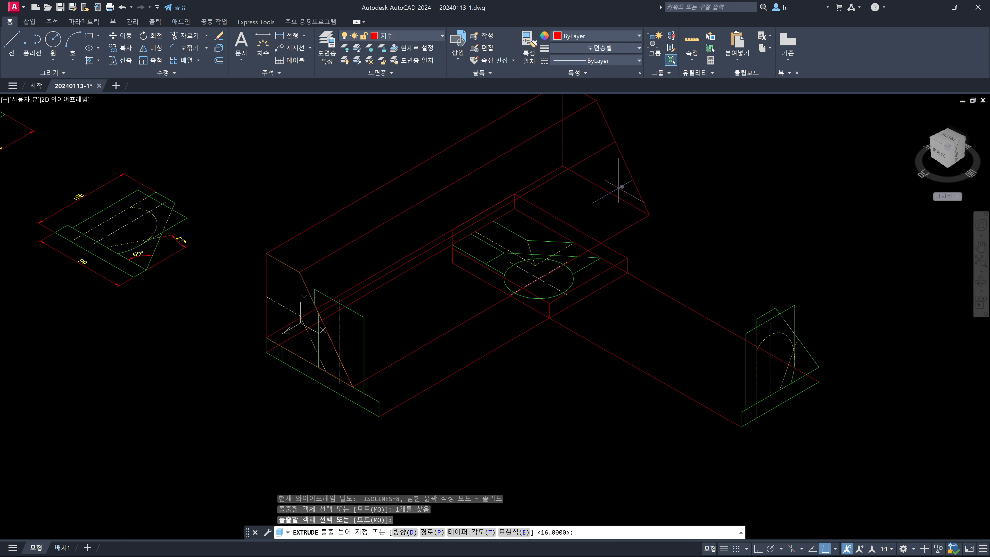
left_click(631, 184)
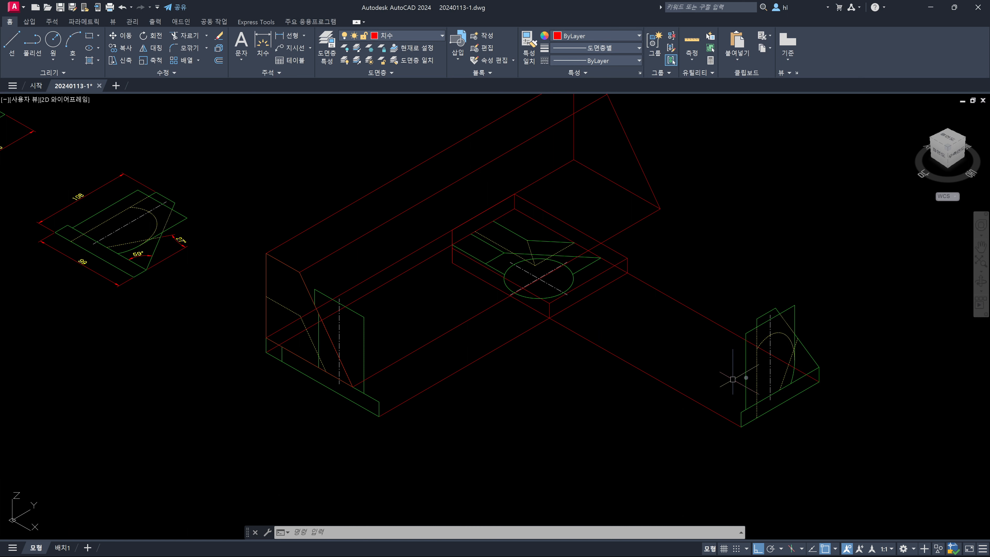
left_click(758, 367)
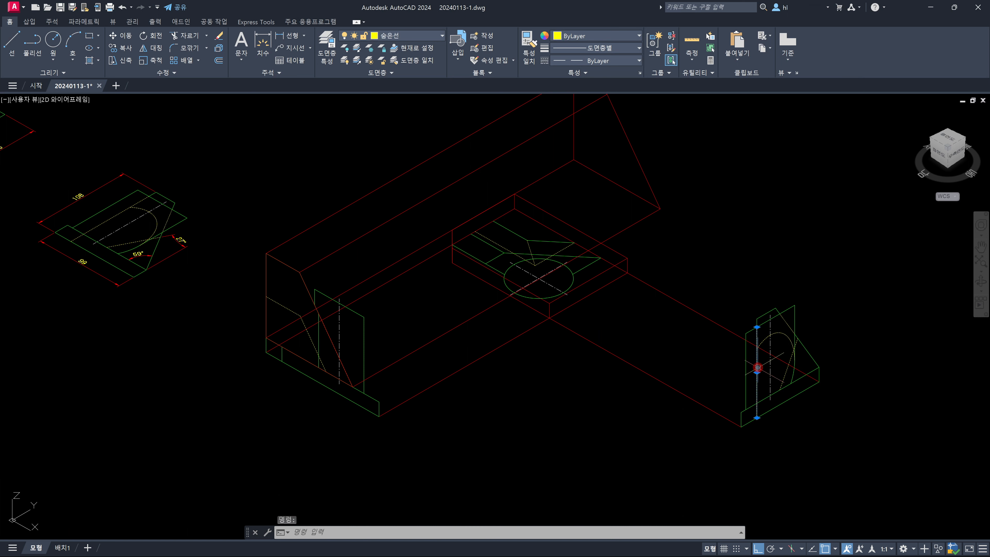
scroll(476, 272, "up", 4)
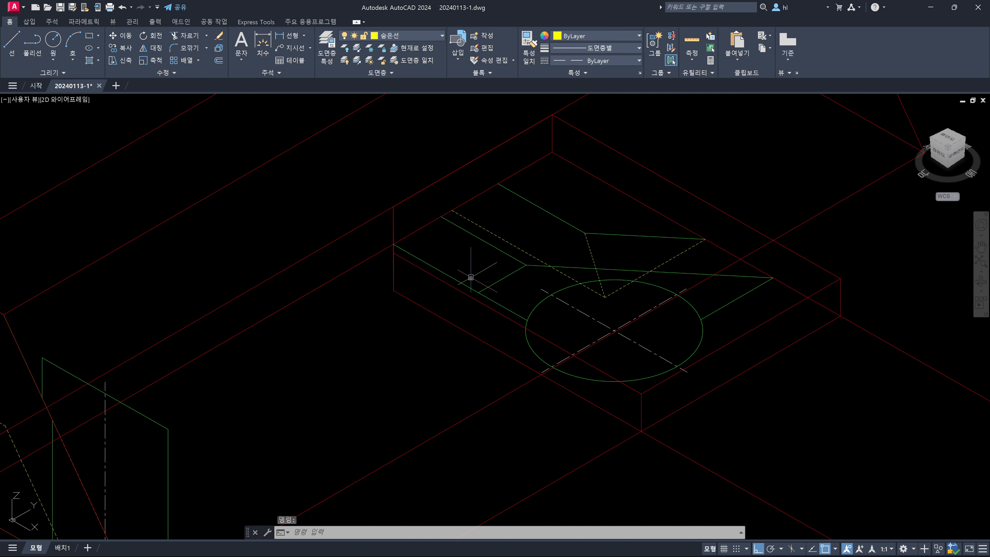
left_click(465, 281)
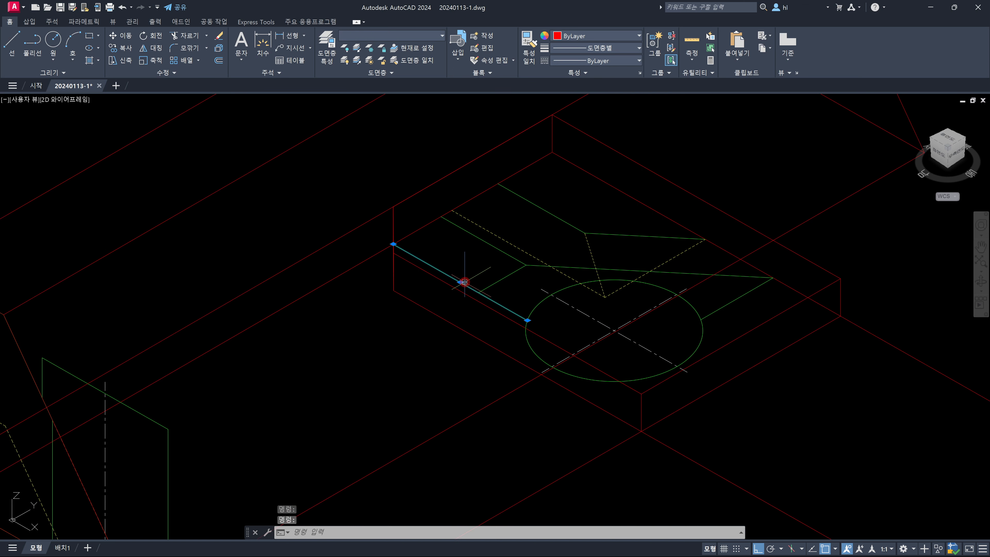
scroll(465, 282, "down", 4)
key("Escape")
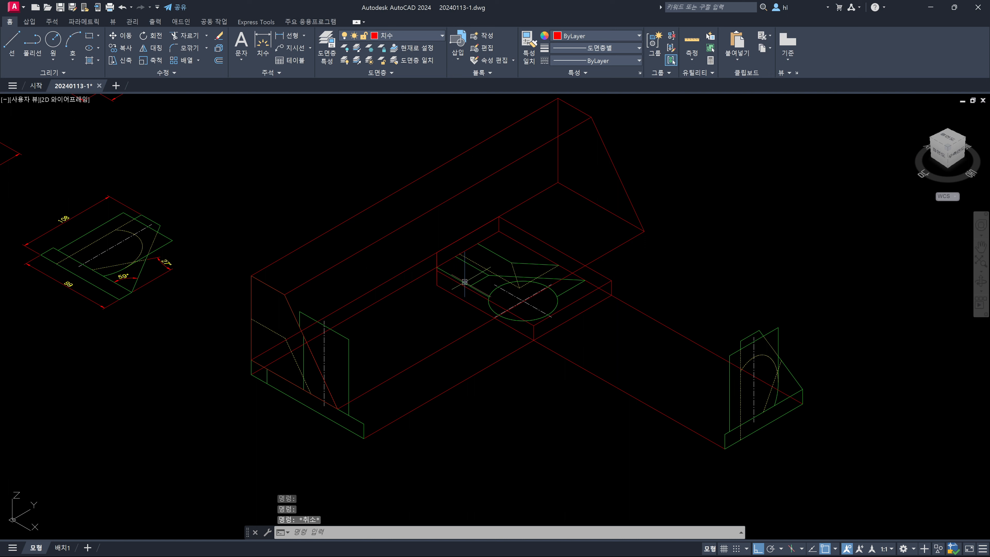
type("sl")
key("Return")
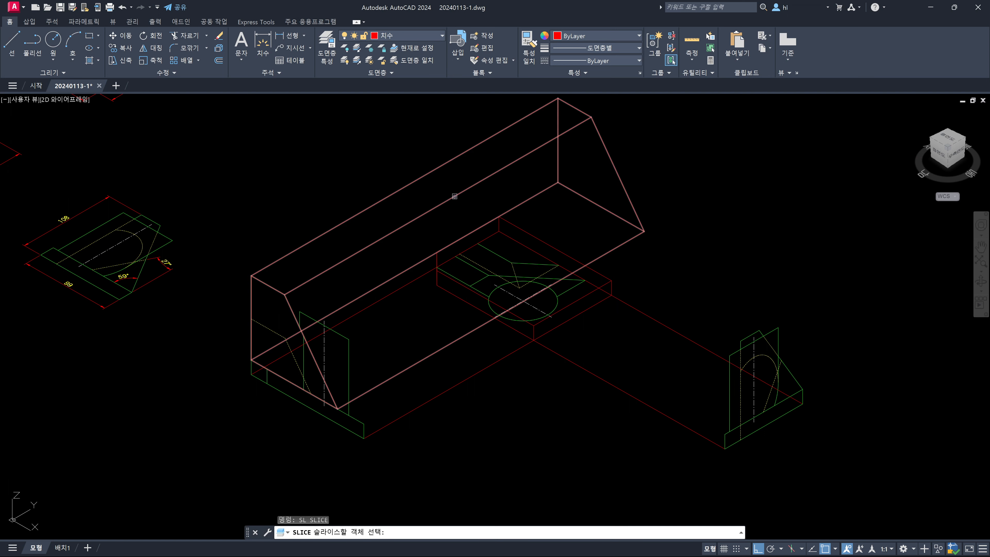
left_click(454, 196)
key("Return")
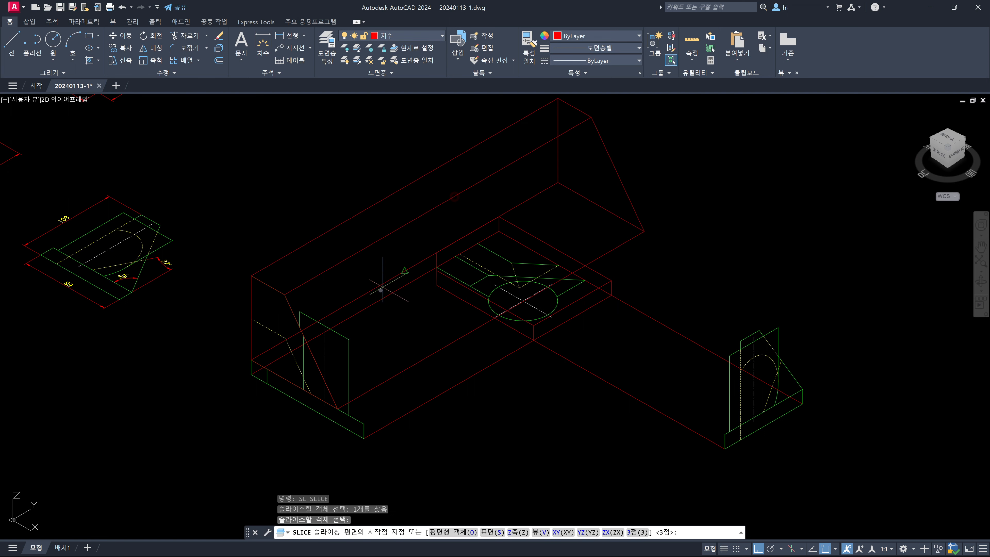
scroll(432, 277, "up", 2)
scroll(433, 277, "up", 4)
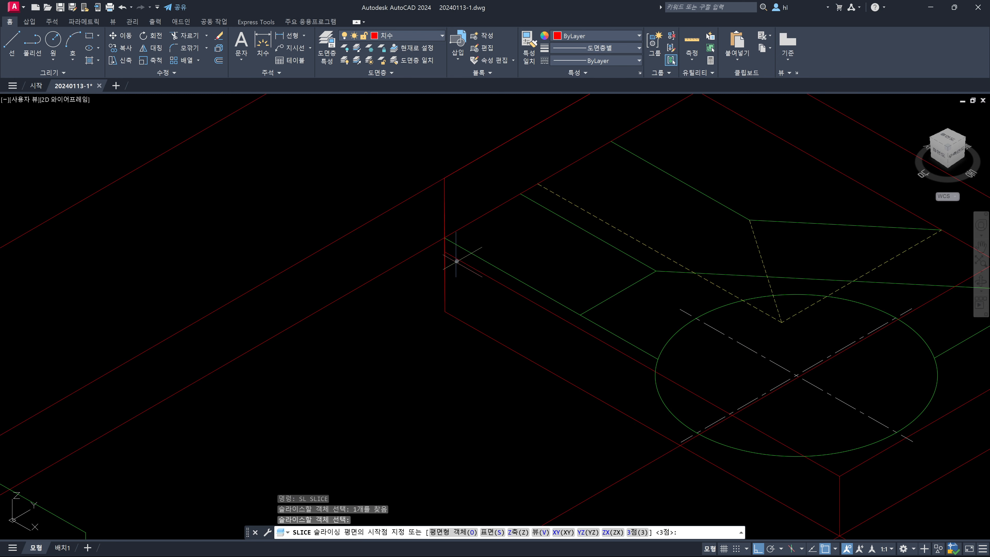
left_click(461, 242)
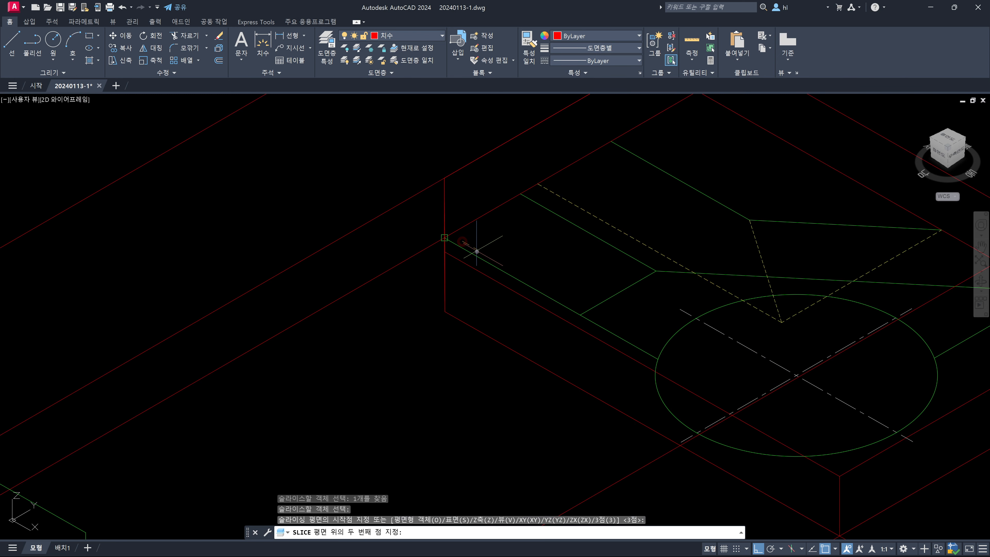
key("Escape")
Slice the long sloped solid along X through the top view's upper chamfer corner, keeping the part on the far side from the front view.
scroll(481, 255, "down", 4)
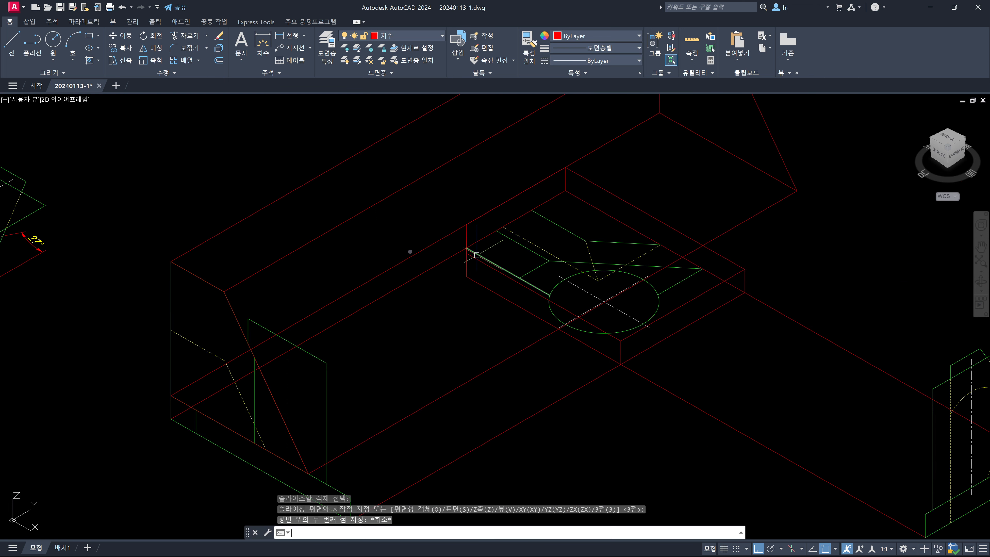
key("space")
left_click(396, 228)
left_click(350, 183)
key("space")
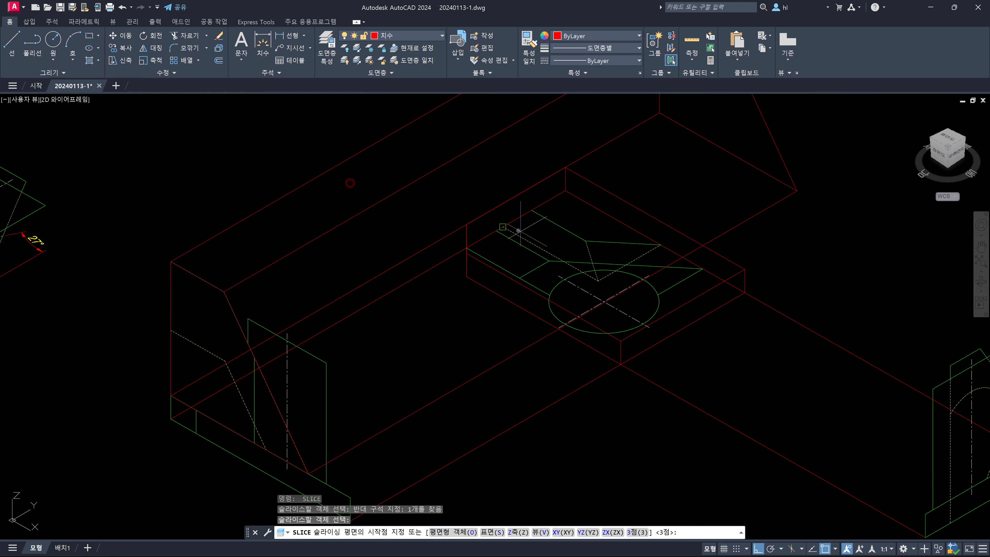
left_click(474, 249)
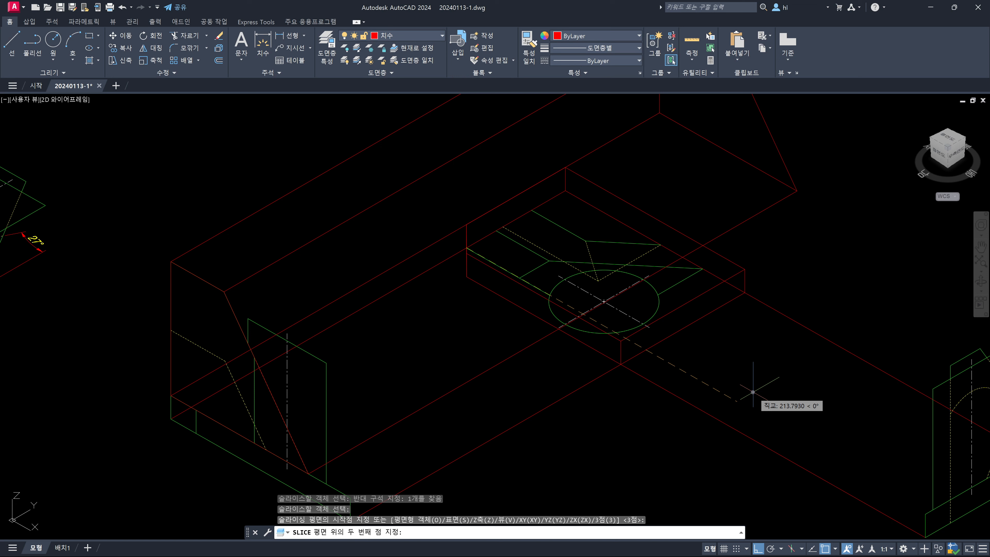
left_click(753, 392)
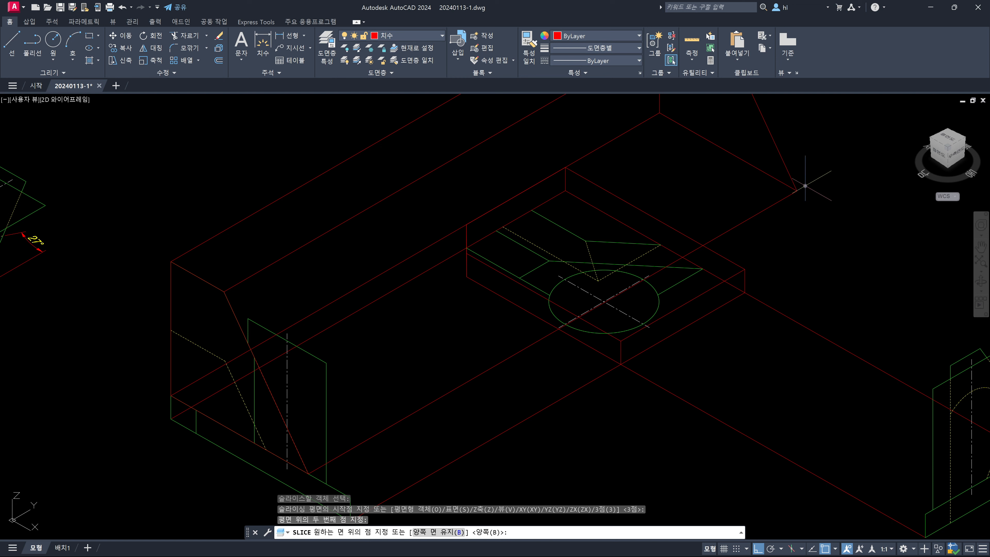
left_click(796, 188)
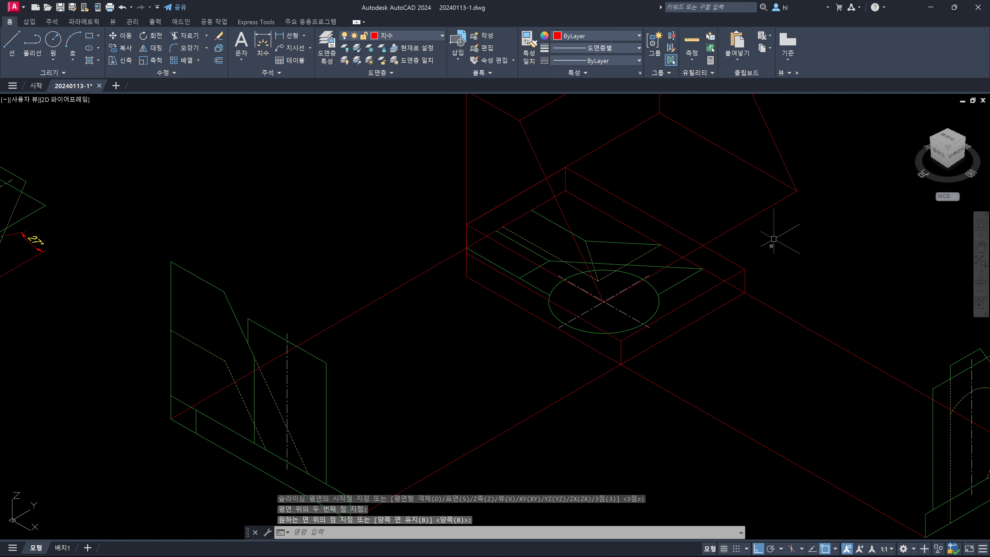
middle_click_drag(767, 235, 759, 267)
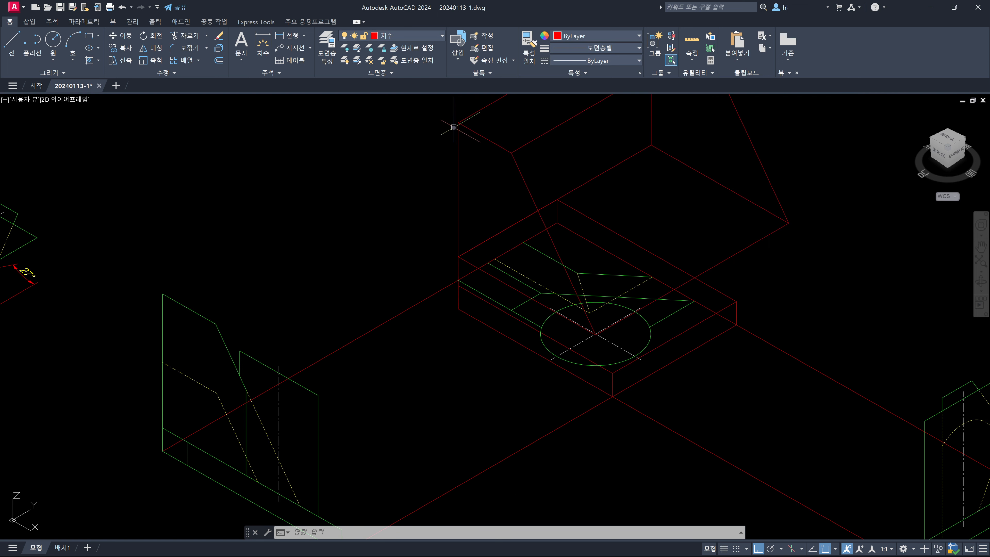
Slice the sloped solid with a three-point plane through the side view's slanted outer edge and along X, keeping the part beneath the slope.
scroll(524, 212, "down", 1)
middle_click_drag(635, 264, 584, 289)
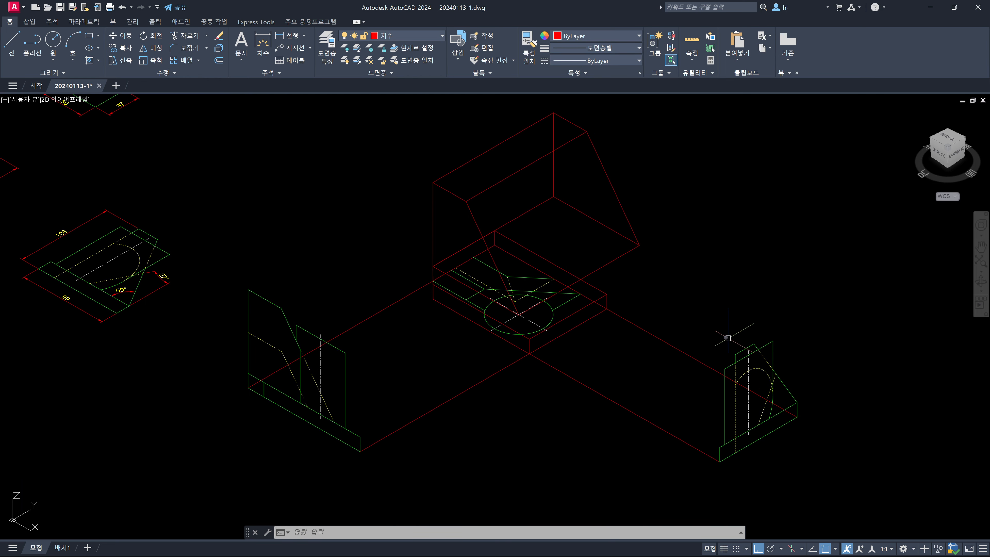
type("sl")
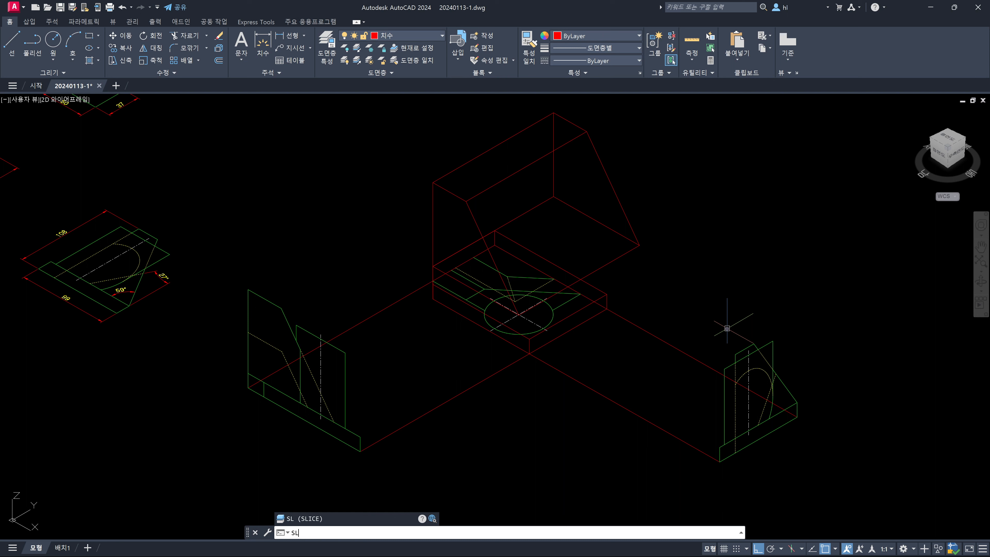
key("Return")
left_click(617, 260)
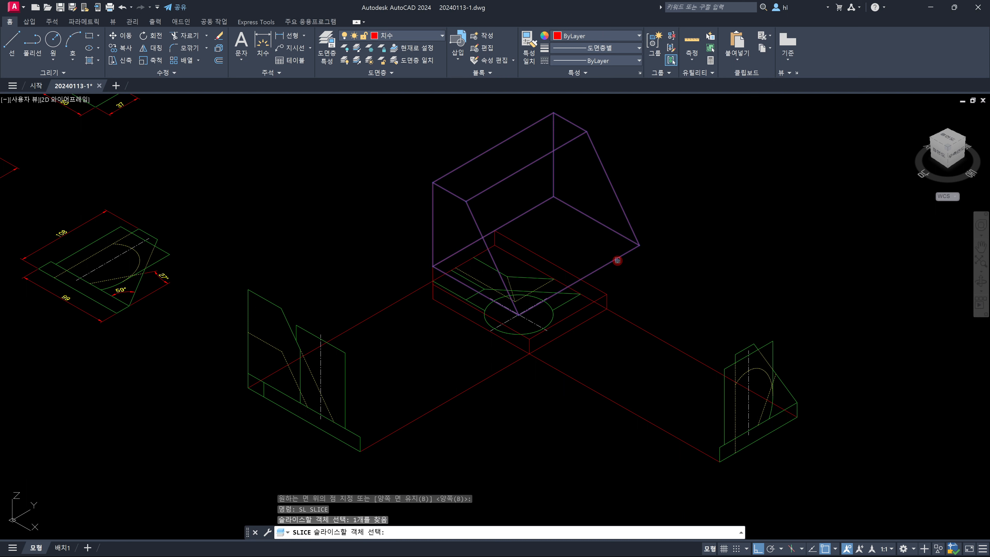
key("Return")
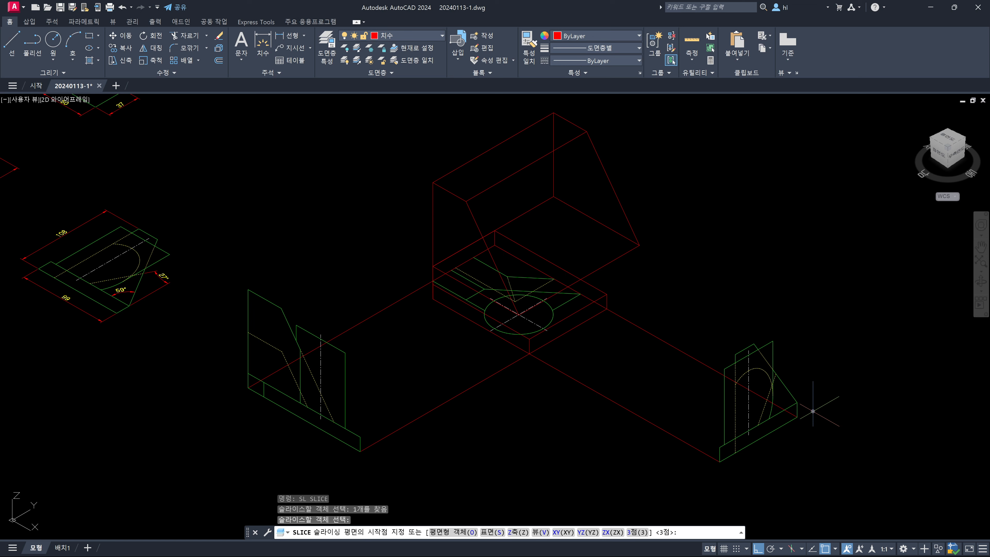
key("Return")
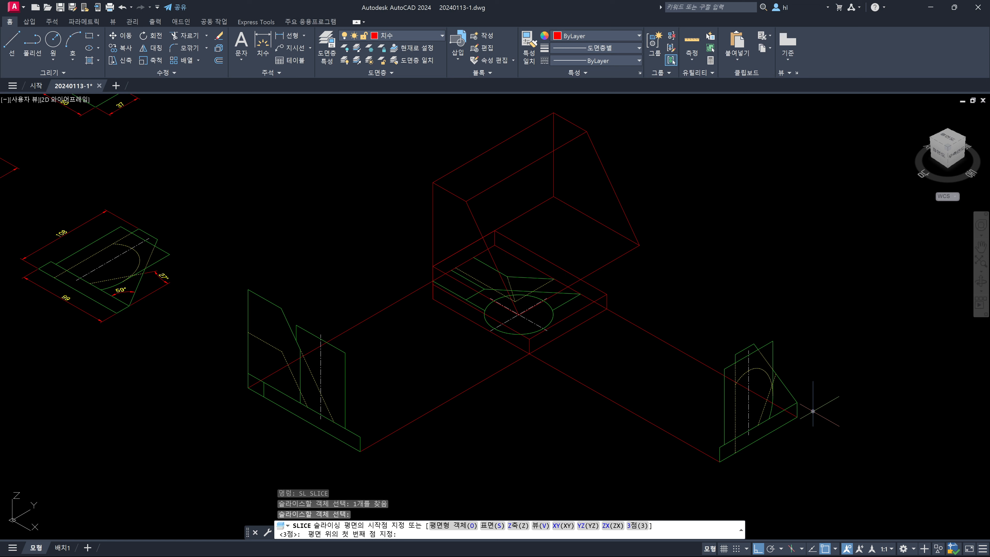
left_click(798, 402)
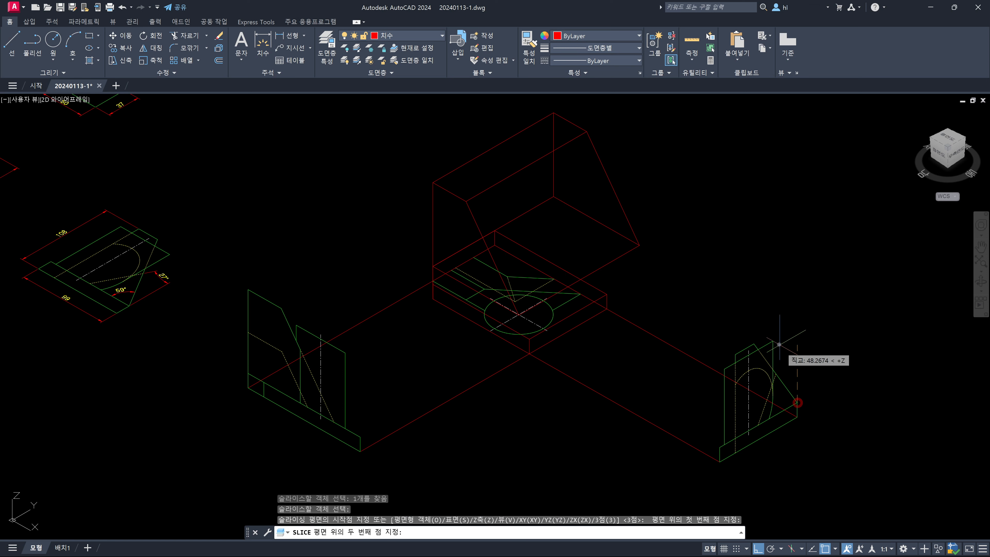
left_click(755, 344)
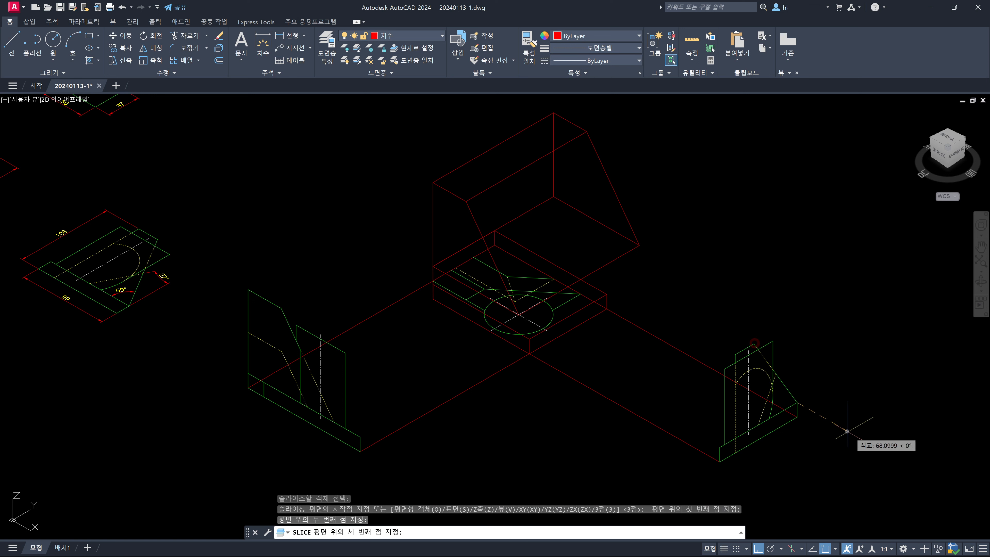
left_click(659, 307)
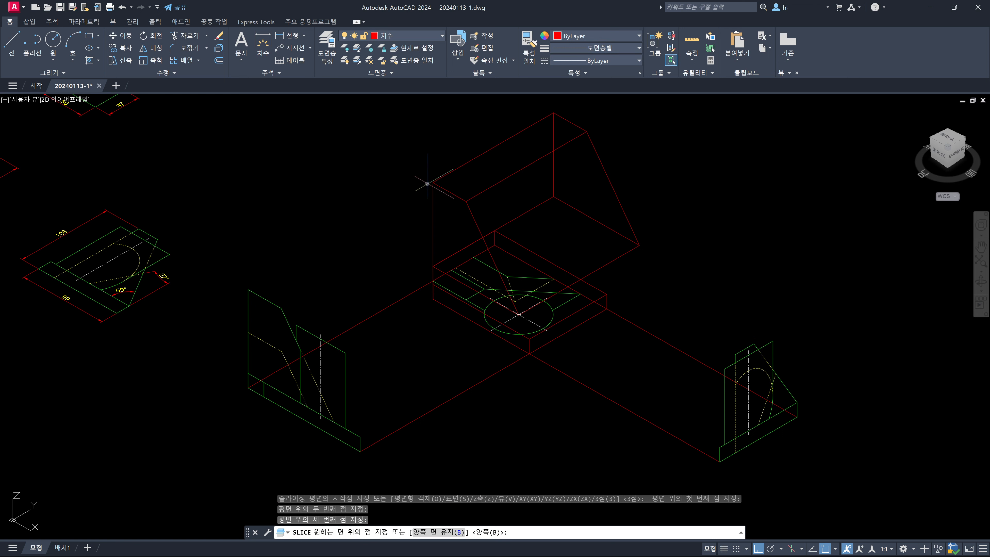
left_click(436, 182)
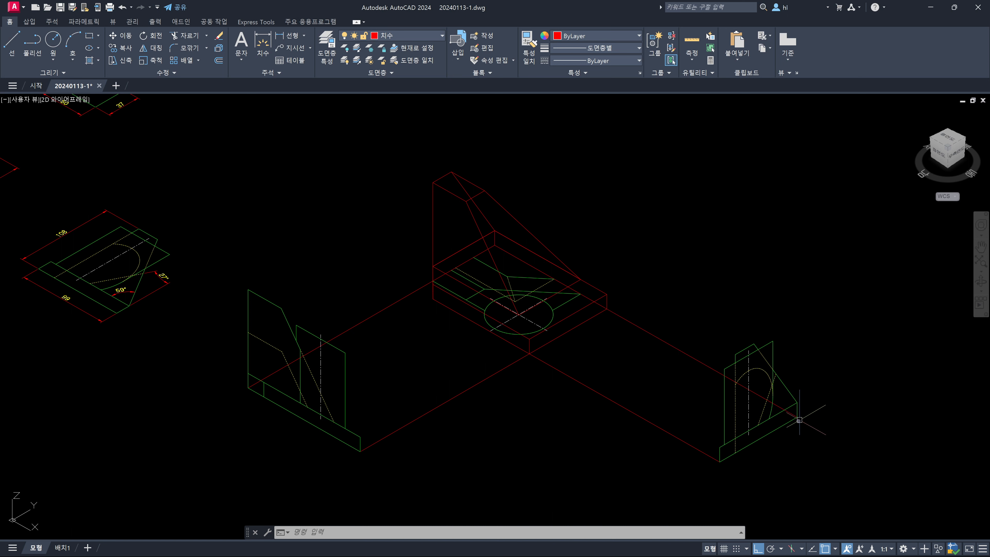
Extrude the side view's dashed slanted line into a surface toward the top view, ending well beyond the base's far side.
scroll(779, 416, "up", 2)
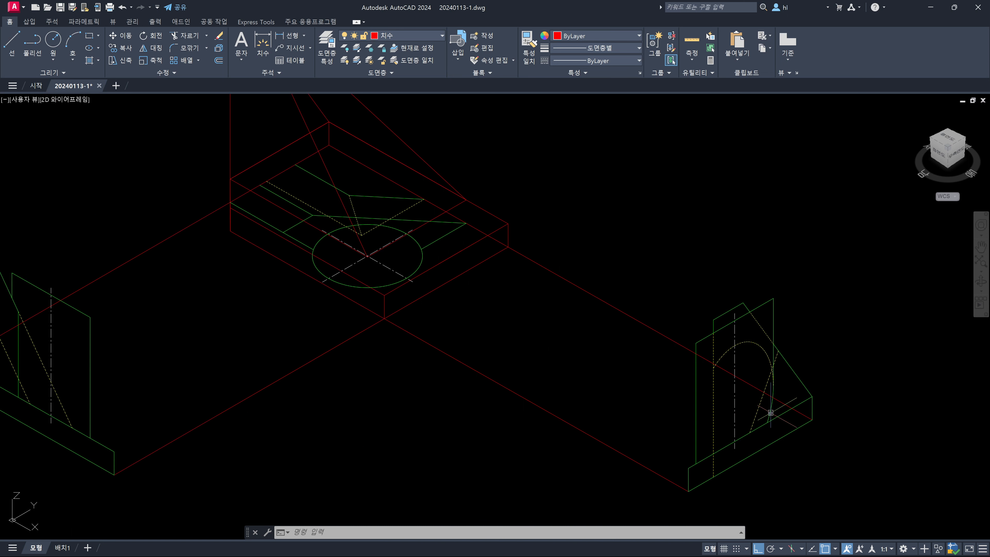
left_click(761, 403)
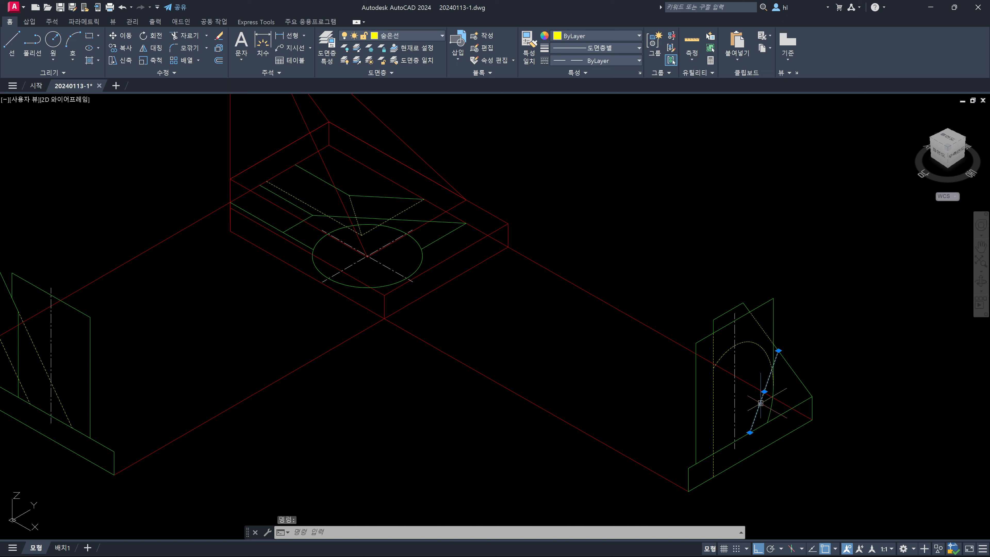
key("Escape")
type("ext")
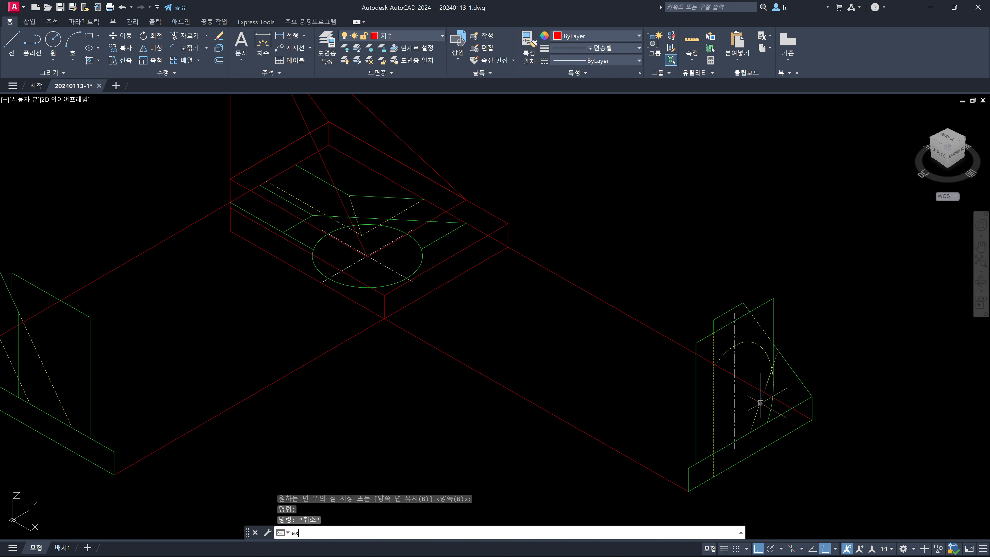
key("Return")
left_click(761, 404)
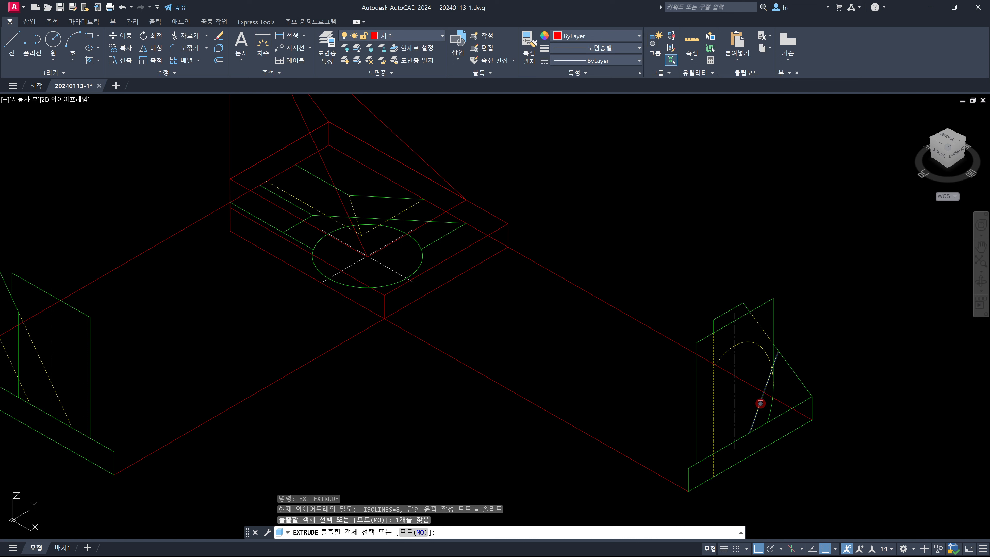
key("Return")
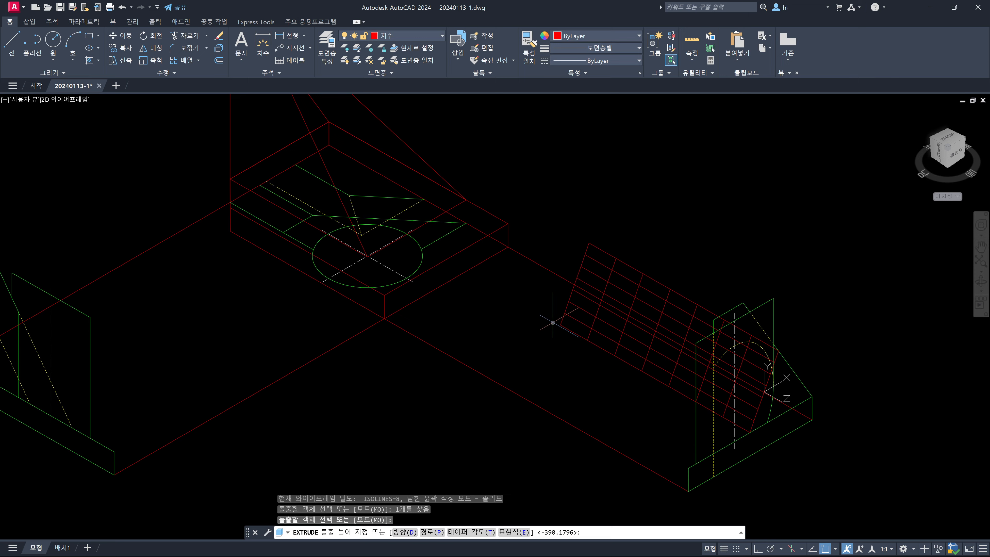
middle_click_drag(553, 322, 386, 279, "shift")
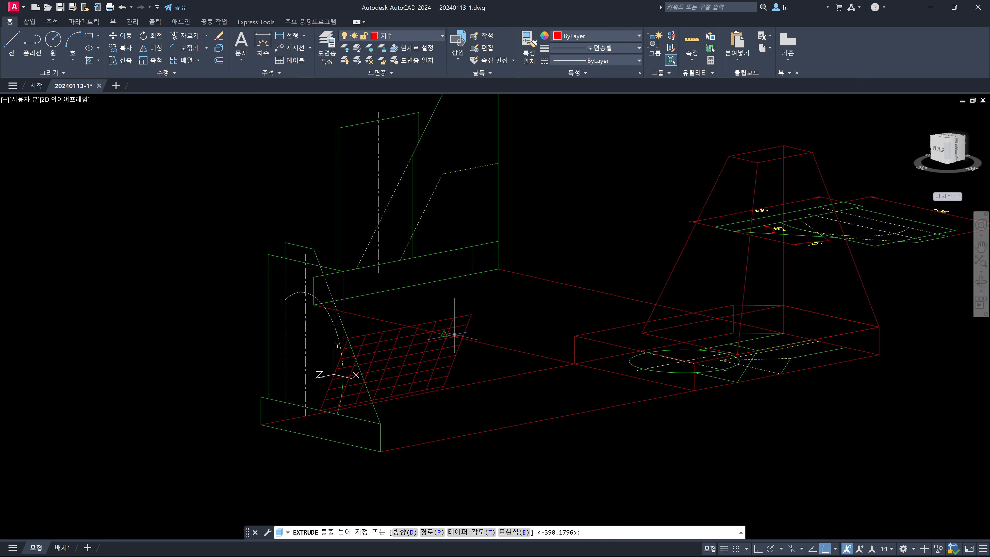
middle_click_drag(454, 334, 650, 375, "shift")
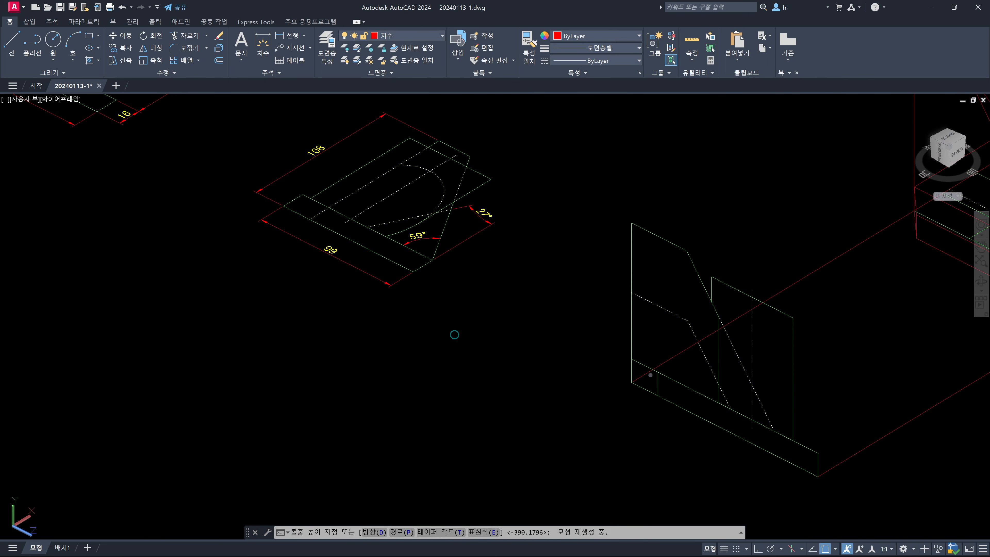
middle_click_drag(793, 375, 397, 421)
scroll(732, 341, "up", 1)
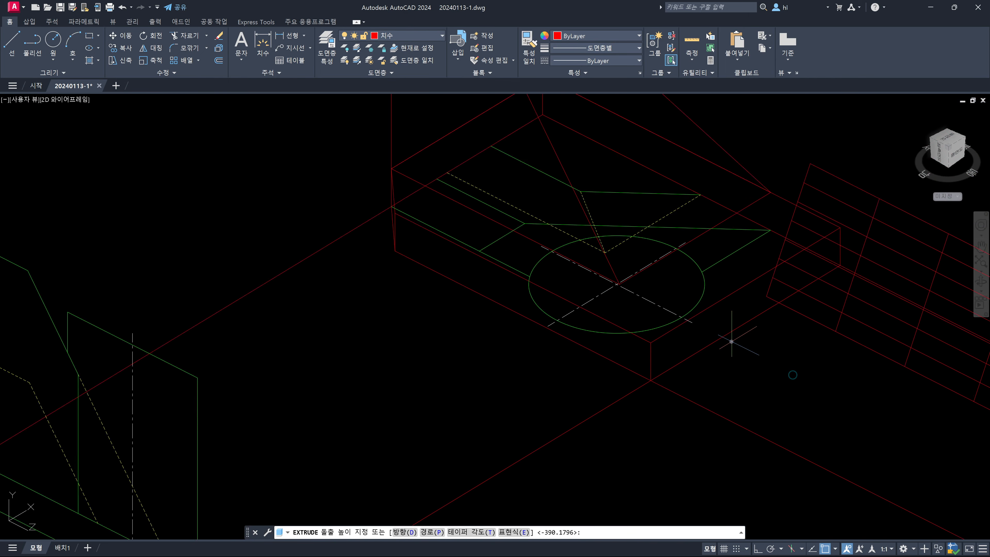
scroll(730, 340, "down", 1)
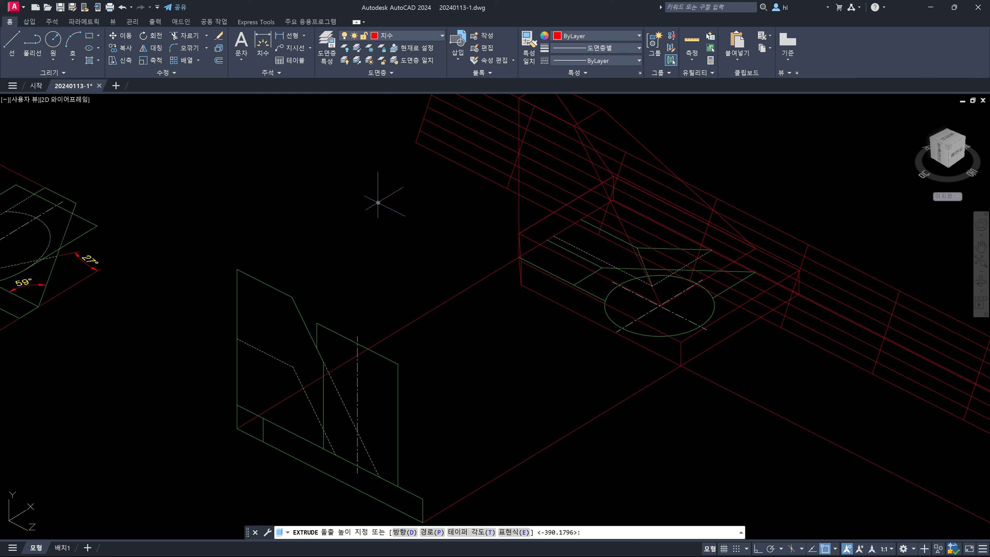
middle_click_drag(373, 200, 345, 188, "shift")
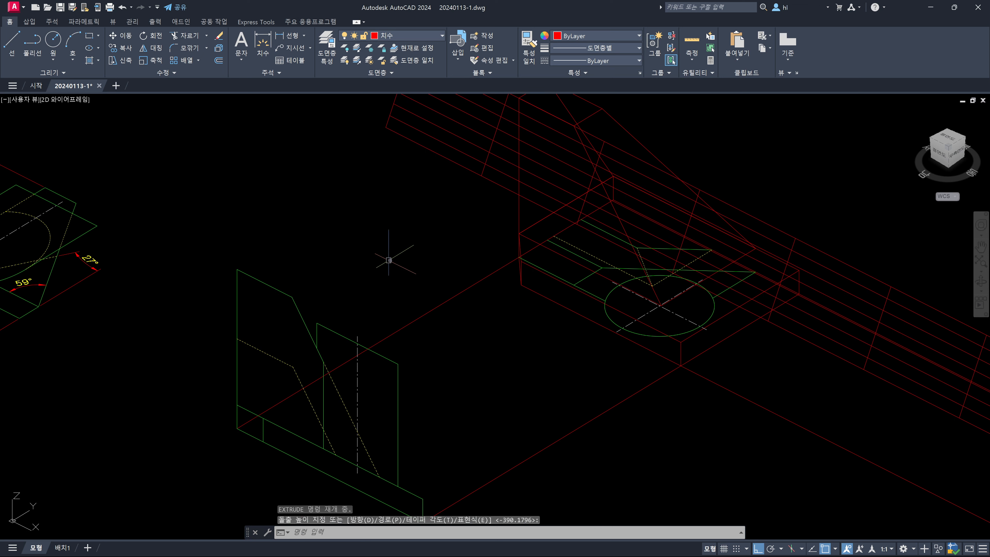
Extrude the slanted surface into a thick solid slab that reaches past the side view's sloped outer edge, setting the height from a side-on view.
scroll(452, 266, "down", 4)
scroll(507, 290, "up", 2)
left_click(515, 311)
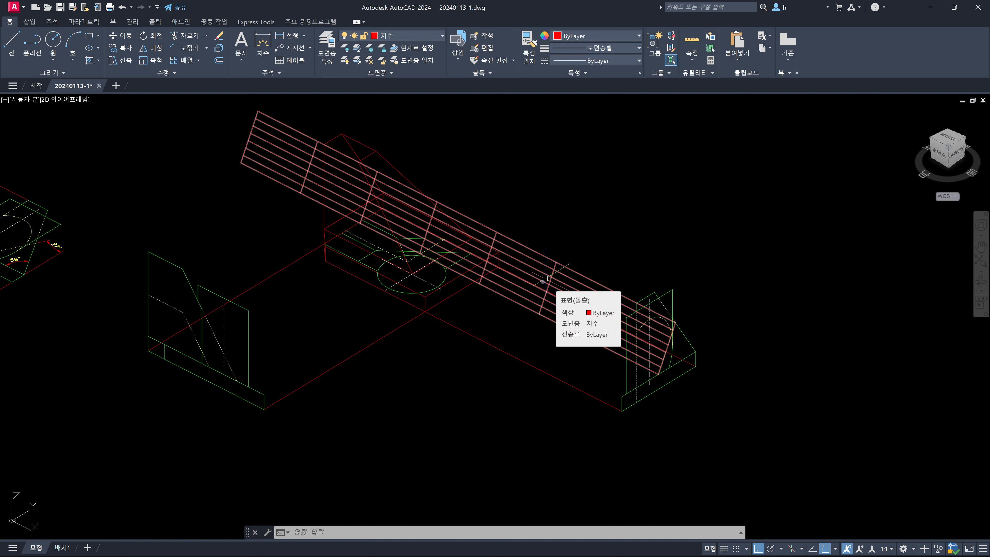
type("EXT")
key("Return")
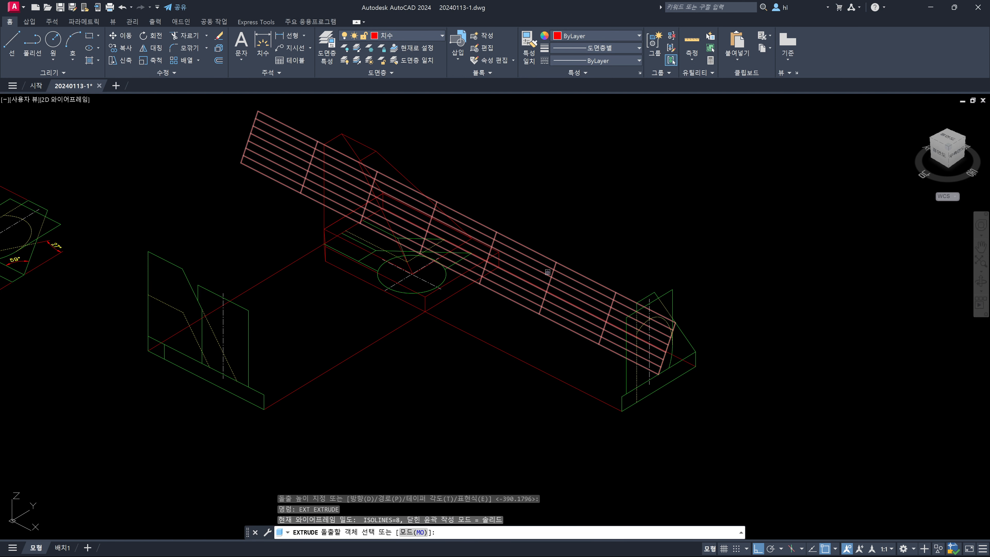
left_click(548, 273)
key("Return")
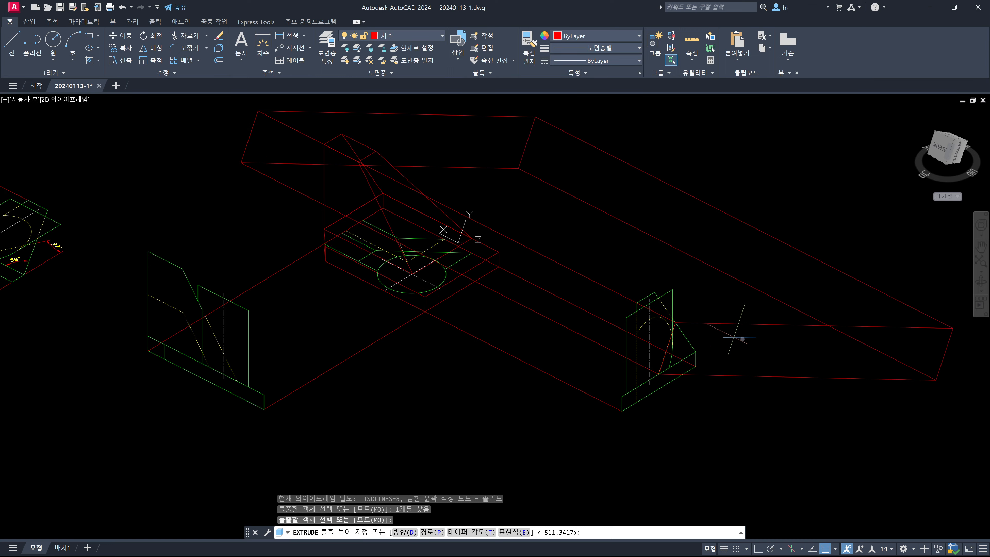
mouse_move(730, 336)
middle_mouse_down("shift")
mouse_move(696, 347)
mouse_move(736, 344)
middle_mouse_up("shift")
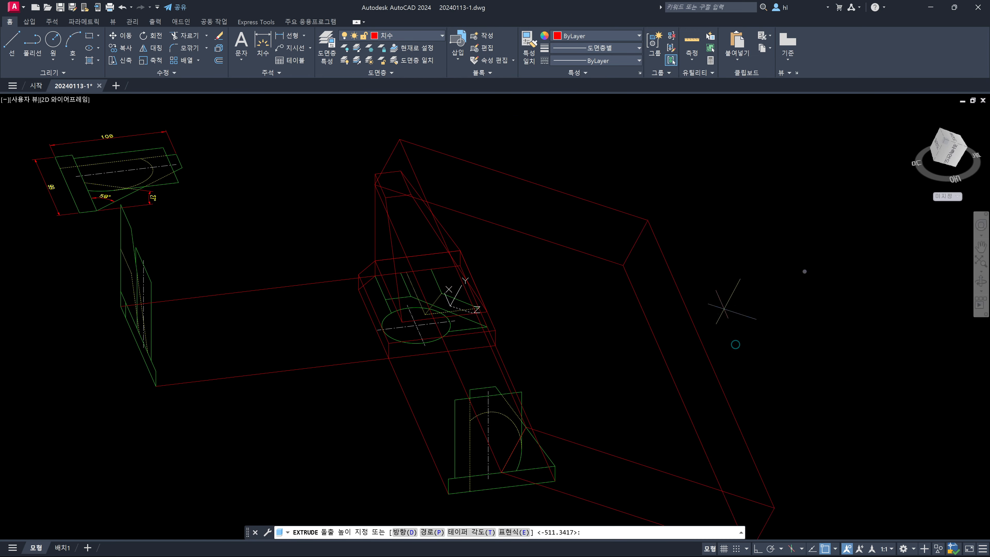
left_click(952, 158)
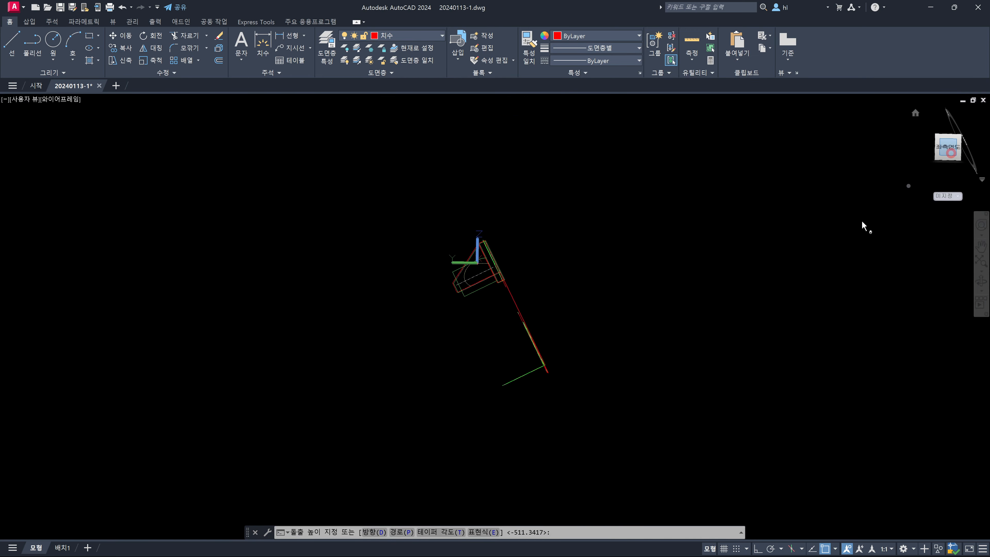
scroll(475, 235, "up", 2)
scroll(474, 249, "down", 1)
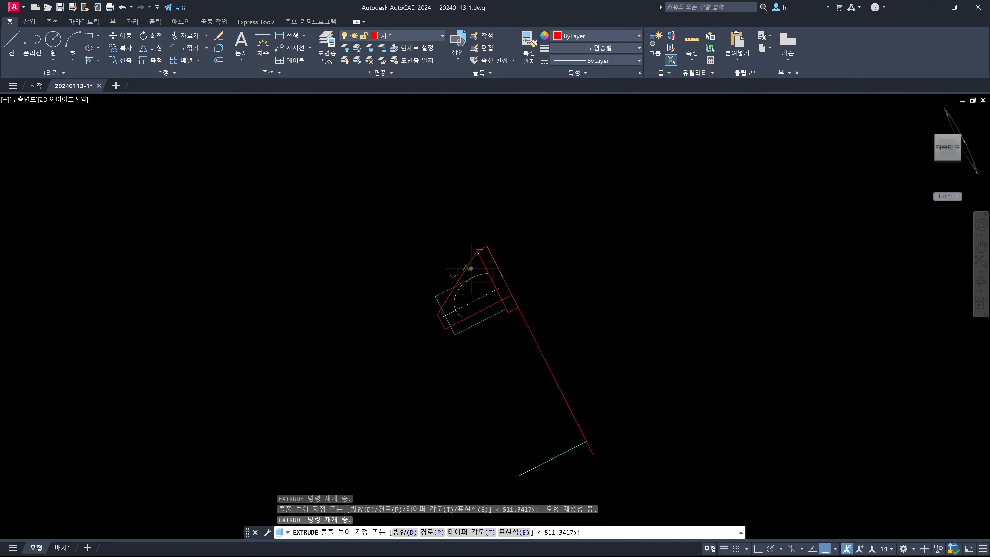
scroll(470, 261, "up", 4)
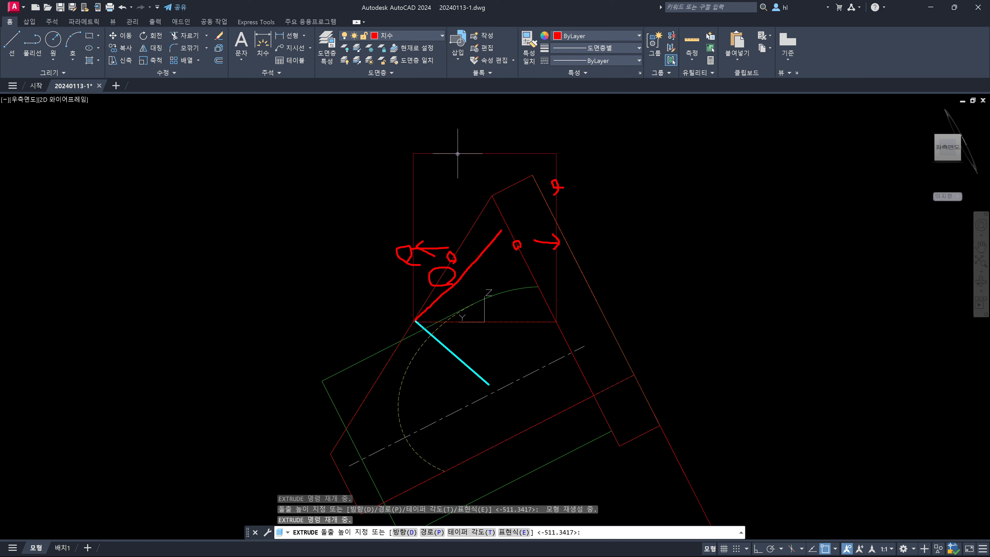
left_click_drag(489, 384, 487, 385, "shift")
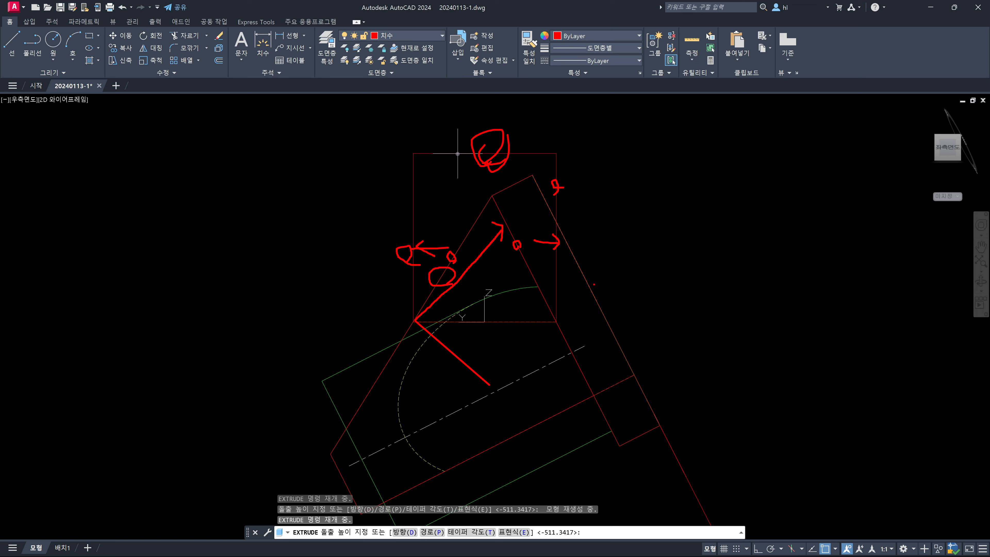
key("Escape")
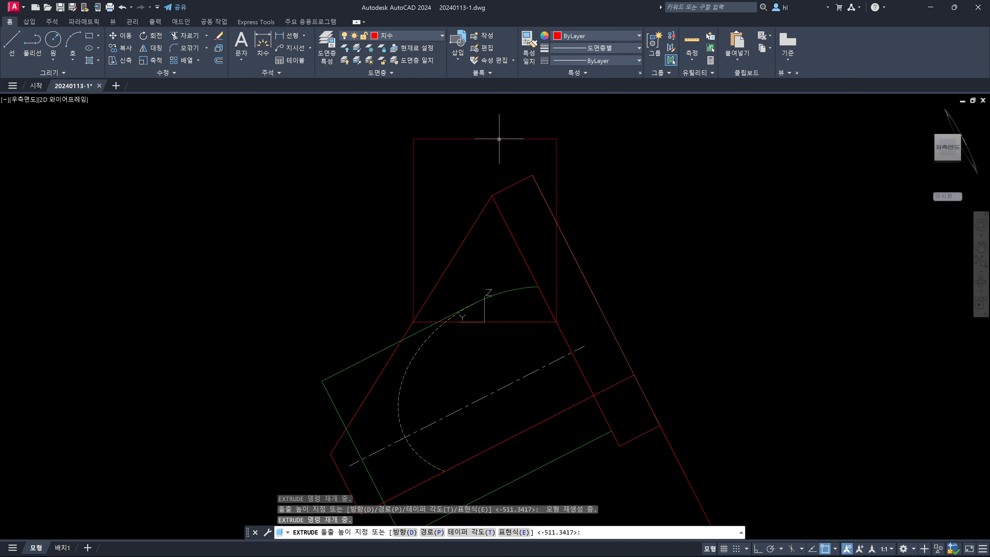
middle_click_drag(499, 139, 499, 140, "shift")
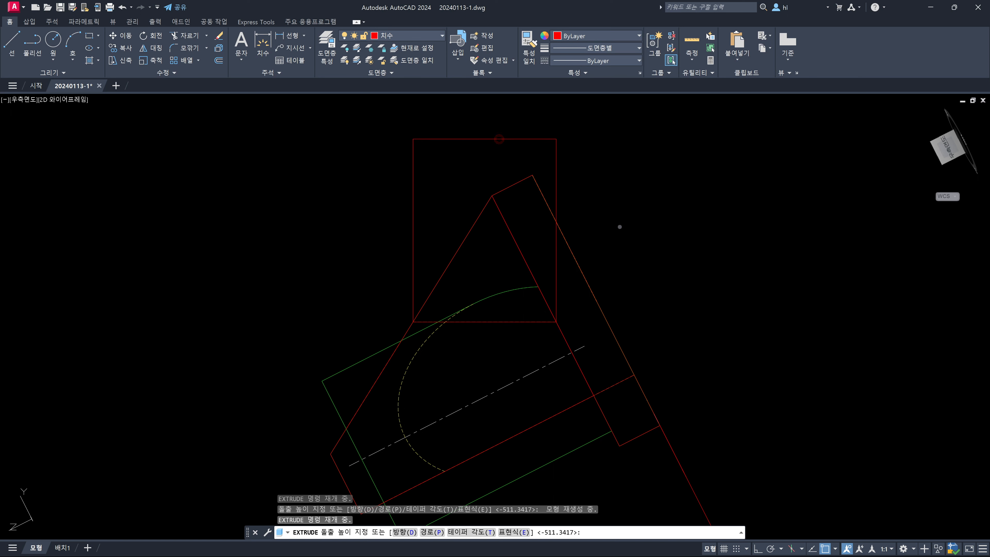
key("Escape")
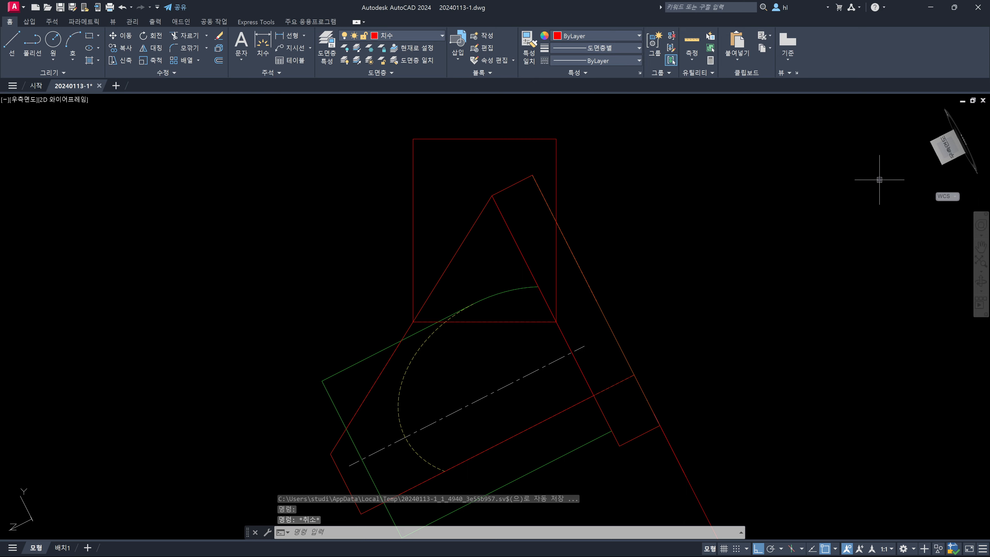
Return to the southeast isometric view and frame the solids together with the front, top and side views.
middle_click_drag(919, 113, 917, 116, "shift")
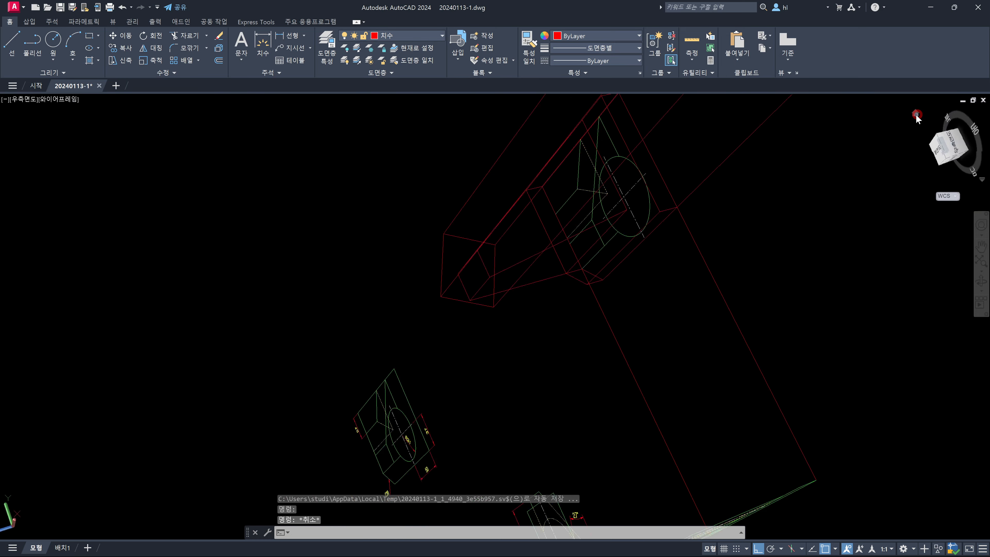
left_click(916, 114)
left_click(964, 138)
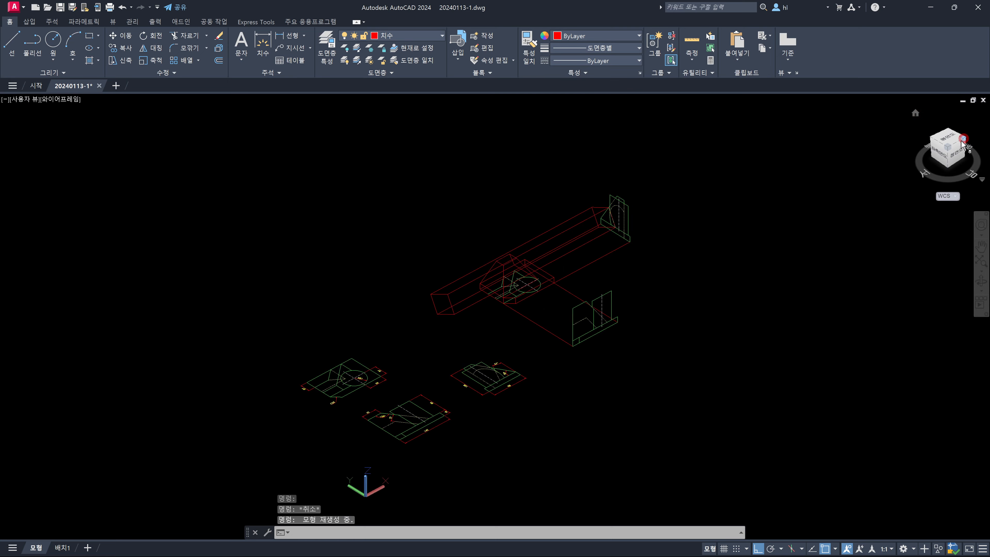
scroll(640, 400, "up", 5)
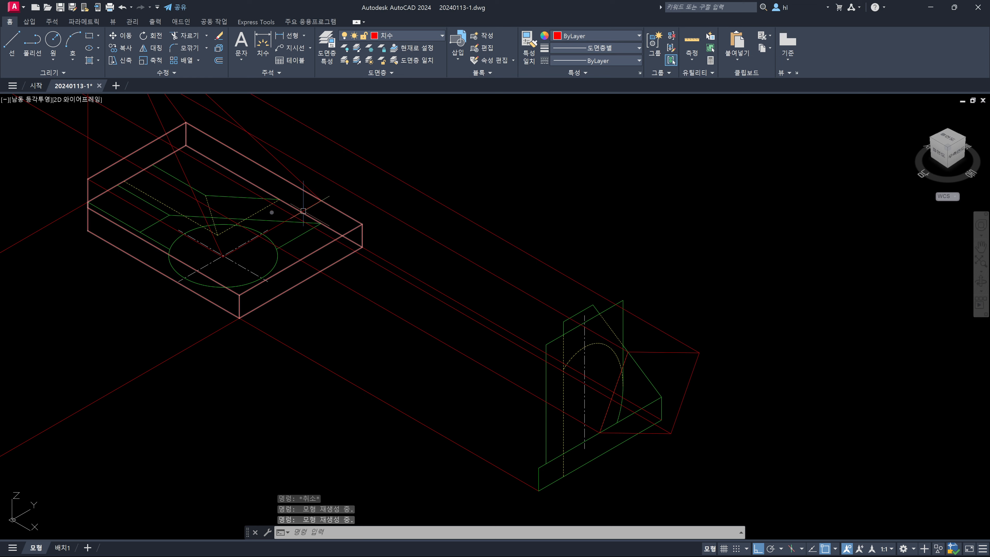
middle_click_drag(273, 215, 407, 292)
middle_click_drag(363, 319, 556, 303)
scroll(342, 375, "down", 2)
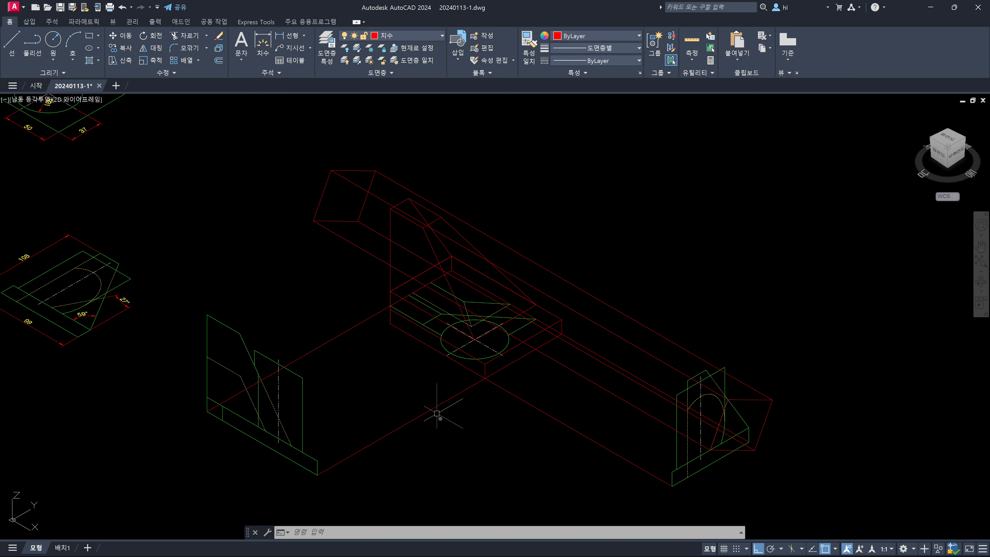
key("Escape")
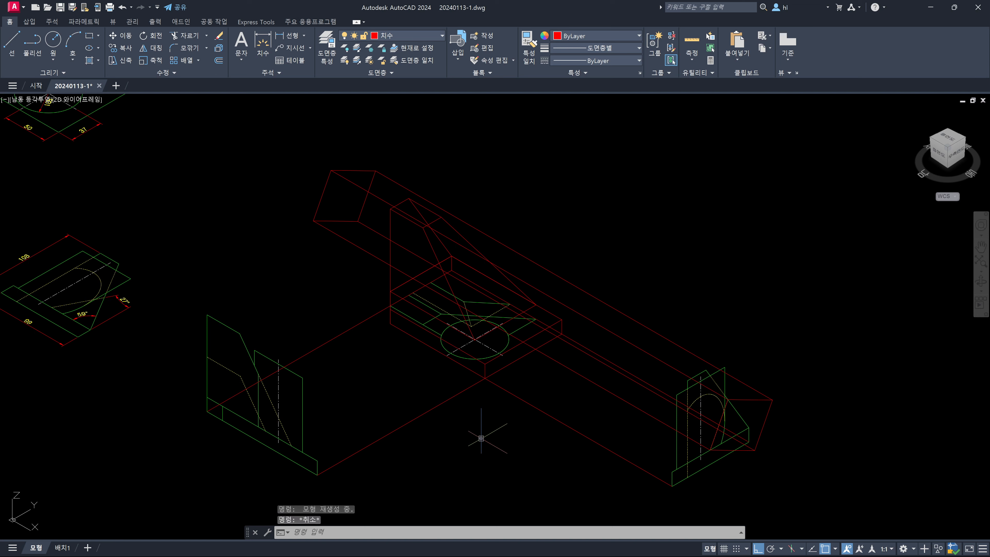
type("sl")
key("Return")
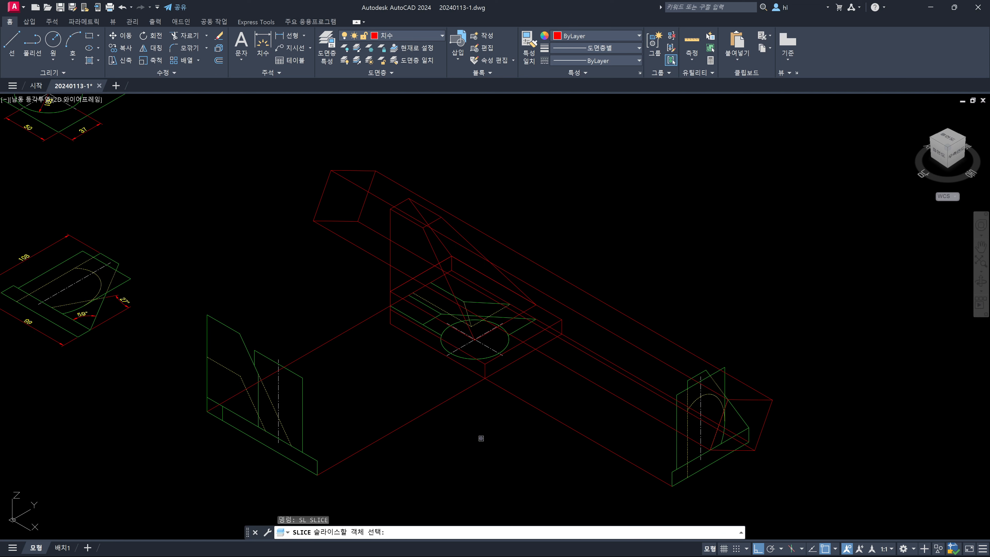
left_click(605, 390)
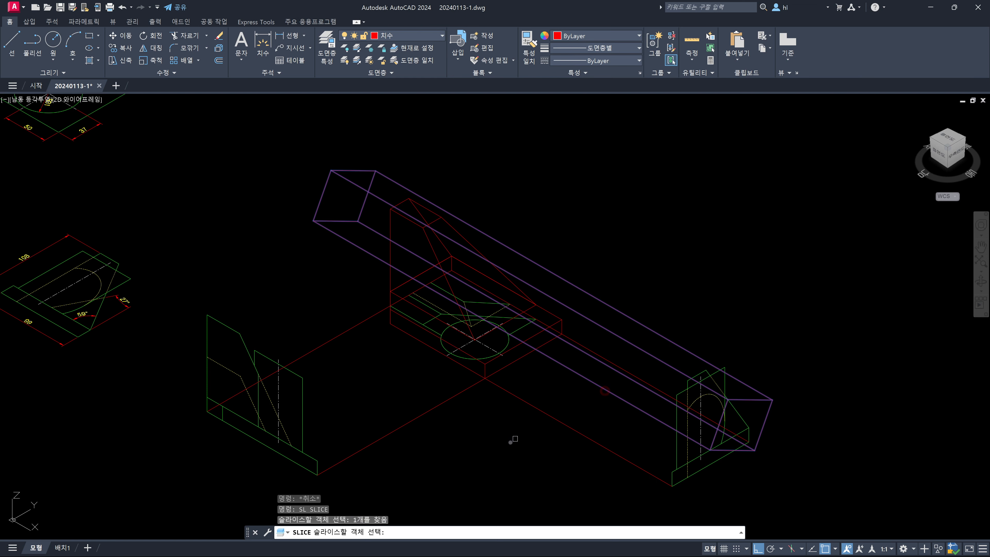
key("Return")
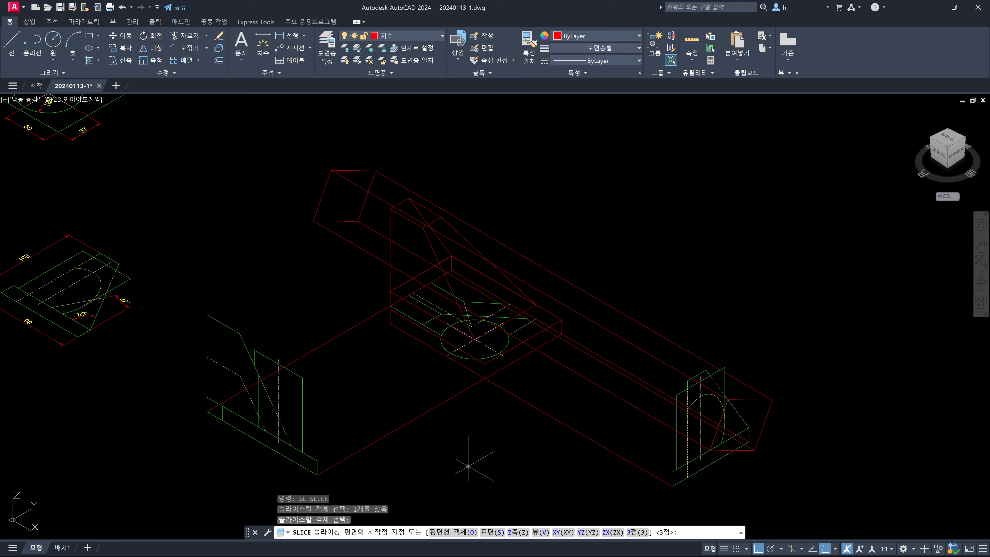
key("Return")
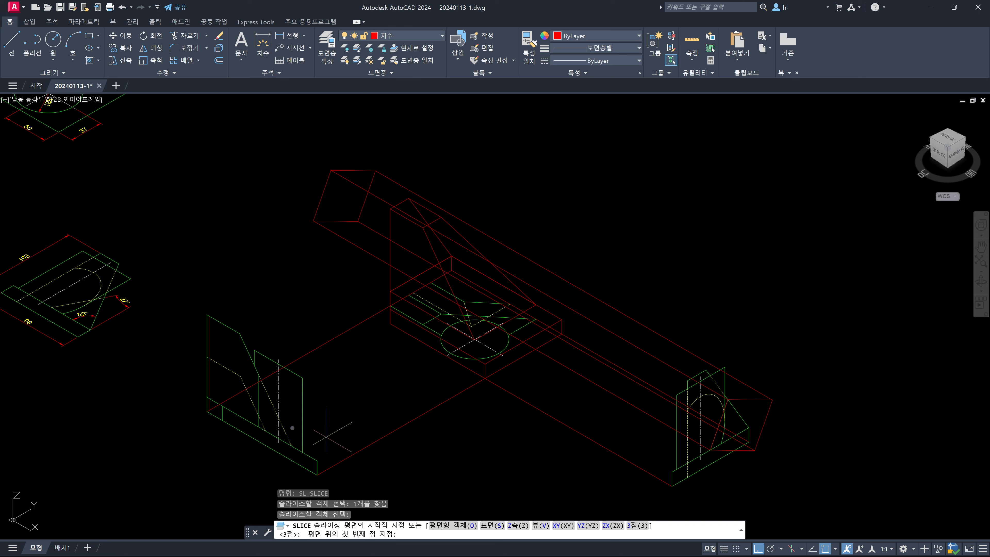
left_click(265, 426)
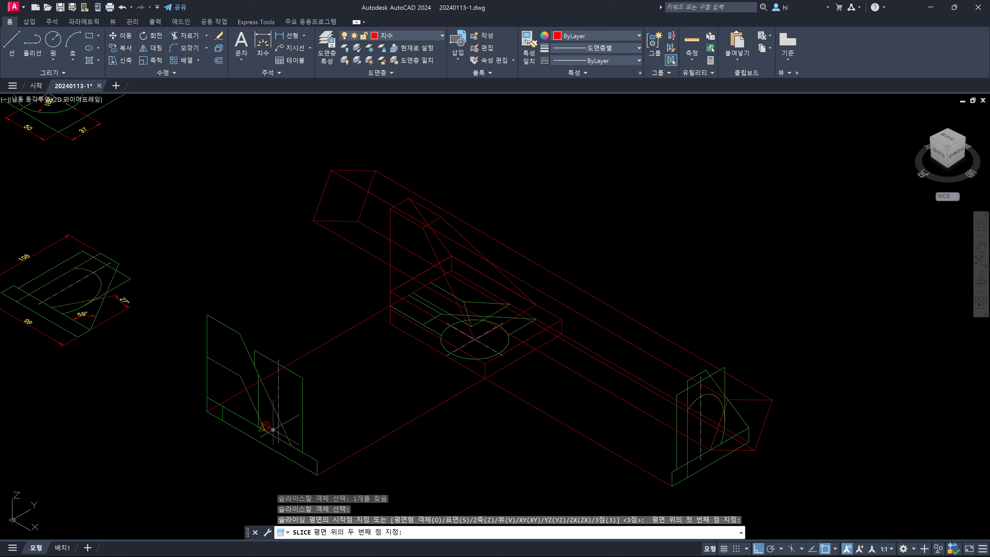
key("Escape")
Slice the slanted slab with a three-point plane through the front view's dashed slanted line and along Y, keeping the slab's far portion.
scroll(275, 427, "up", 4)
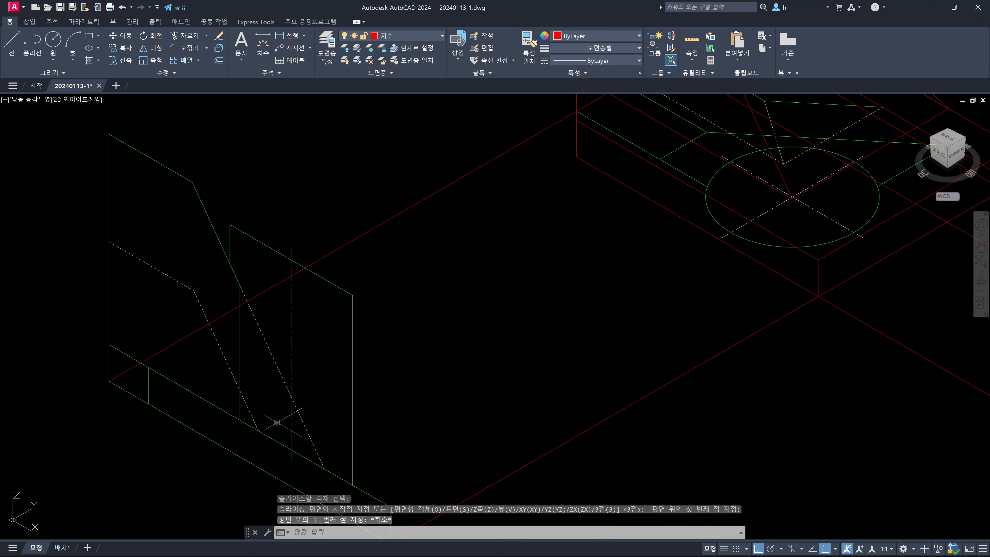
type("sl")
key("Return")
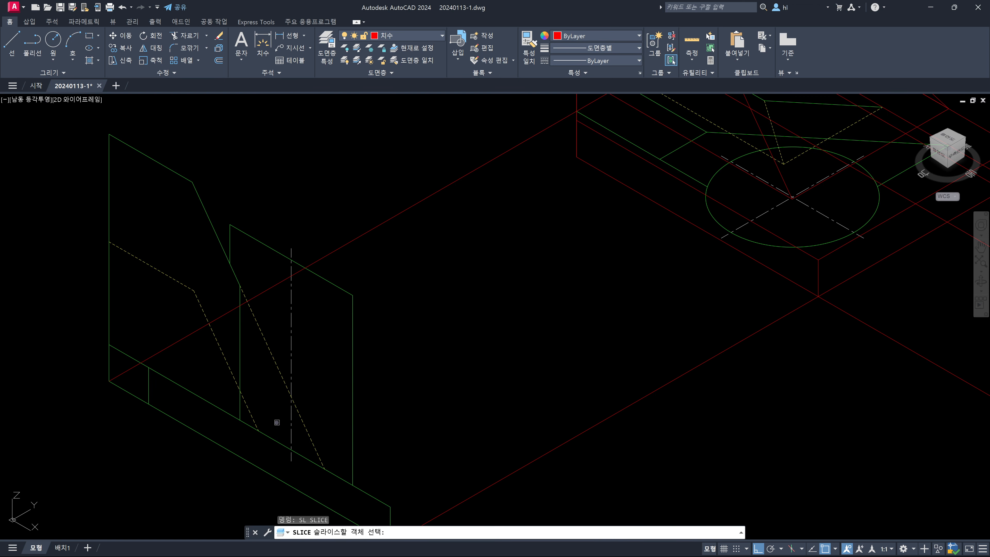
scroll(295, 412, "down", 3)
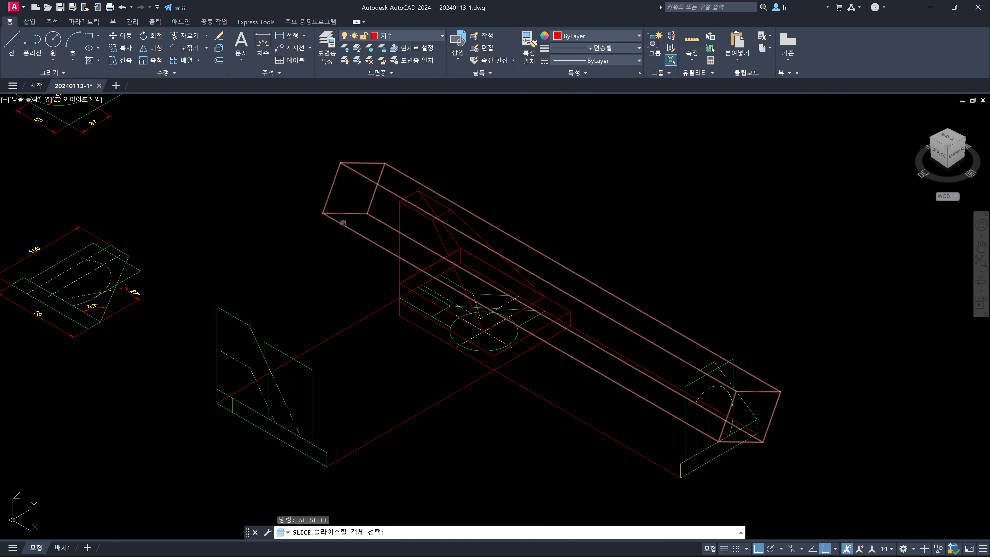
left_click(343, 221)
key("Return")
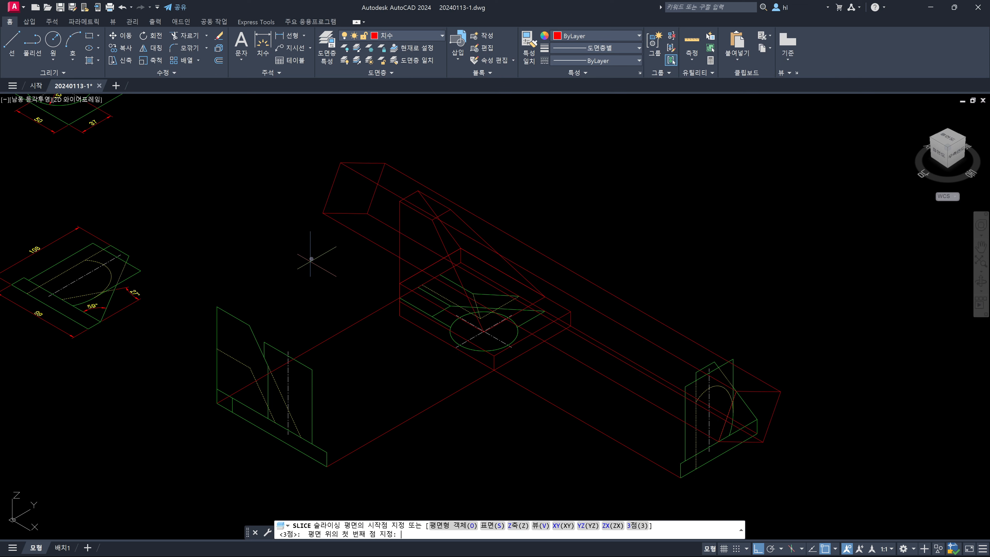
scroll(272, 409, "up", 4)
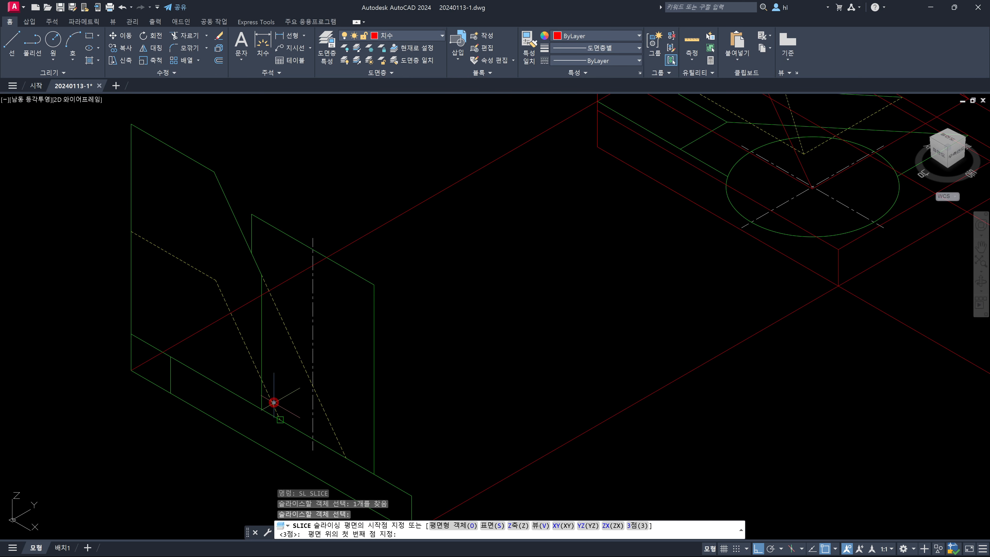
left_click(273, 402)
left_click(216, 280)
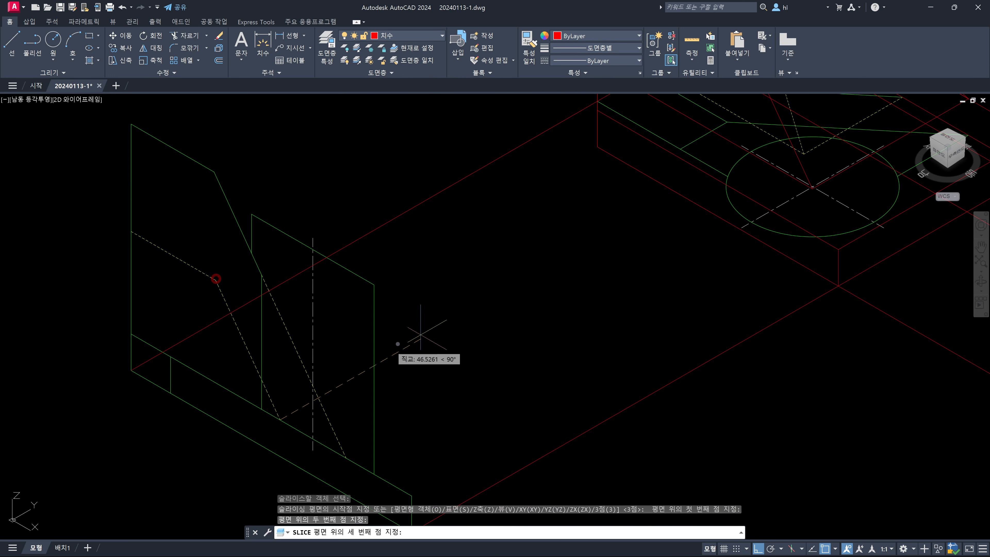
left_click(572, 265)
scroll(573, 265, "down", 5)
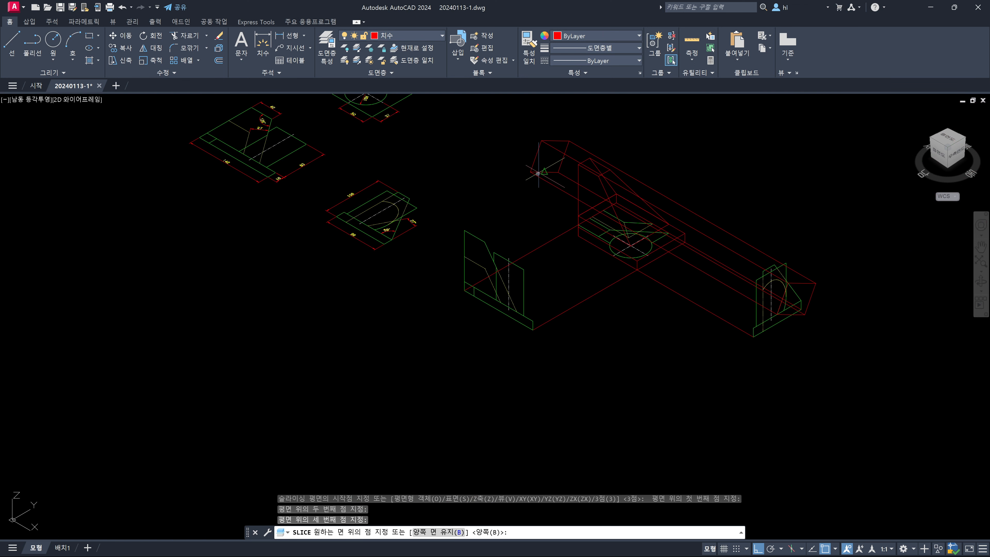
left_click(531, 170)
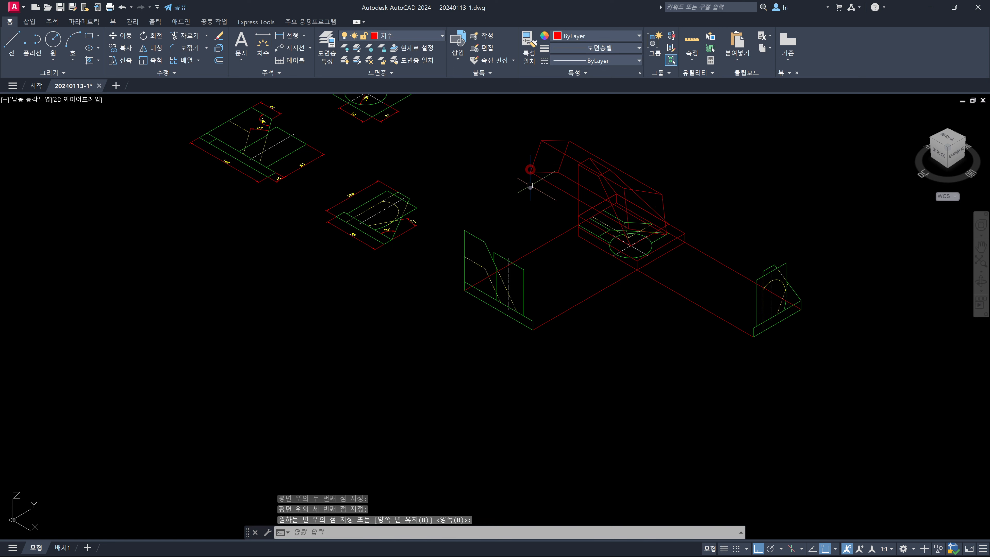
Shade the model with the Conceptual visual style and orbit around the back to inspect where the trimmed slab meets the sloped solid.
scroll(579, 274, "up", 4)
middle_click_drag(664, 214, 581, 367)
key("Escape")
key("Escape")
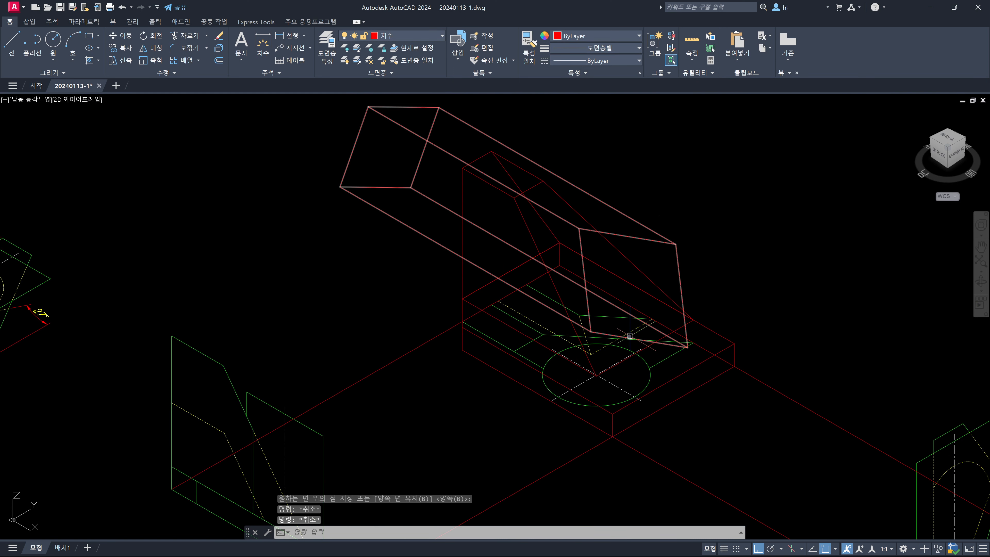
type("vs")
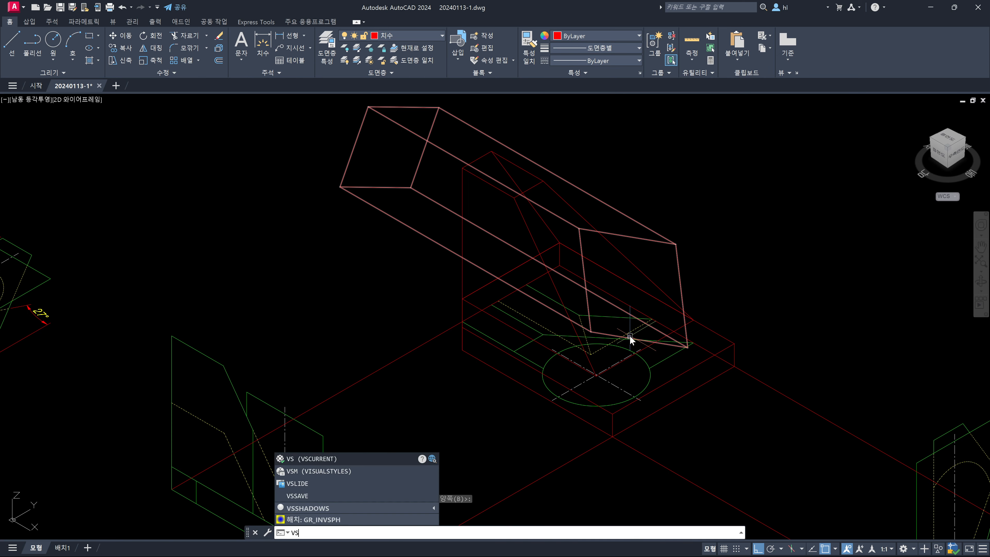
key("Return")
type("c")
key("Return")
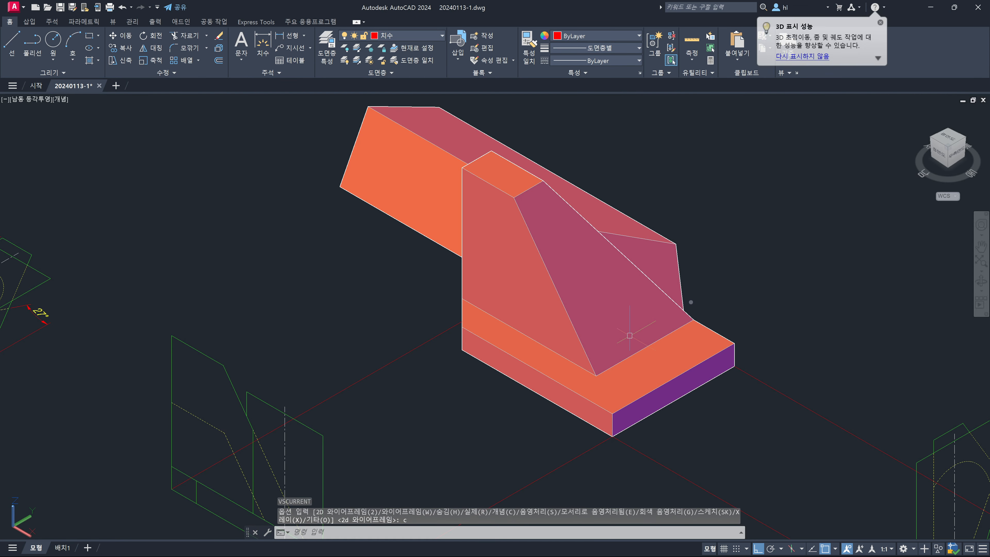
scroll(630, 335, "up", 2)
mouse_move(630, 330)
middle_mouse_down("shift")
mouse_move(639, 327)
mouse_move(635, 303)
mouse_move(486, 300)
mouse_move(487, 213)
middle_mouse_up("shift")
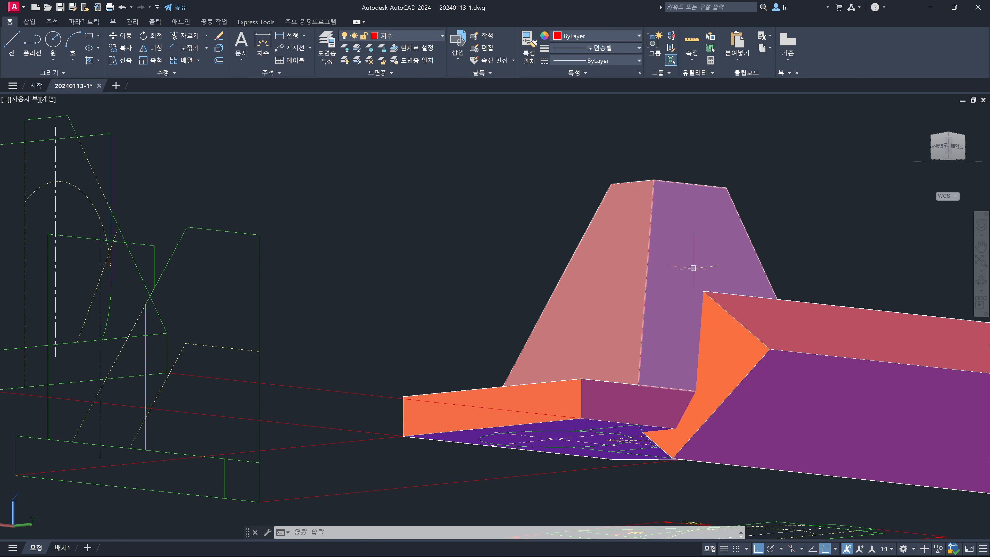
Subtract the trimmed slab from the sloped solid and orbit to inspect the resulting cut.
scroll(801, 393, "down", 4)
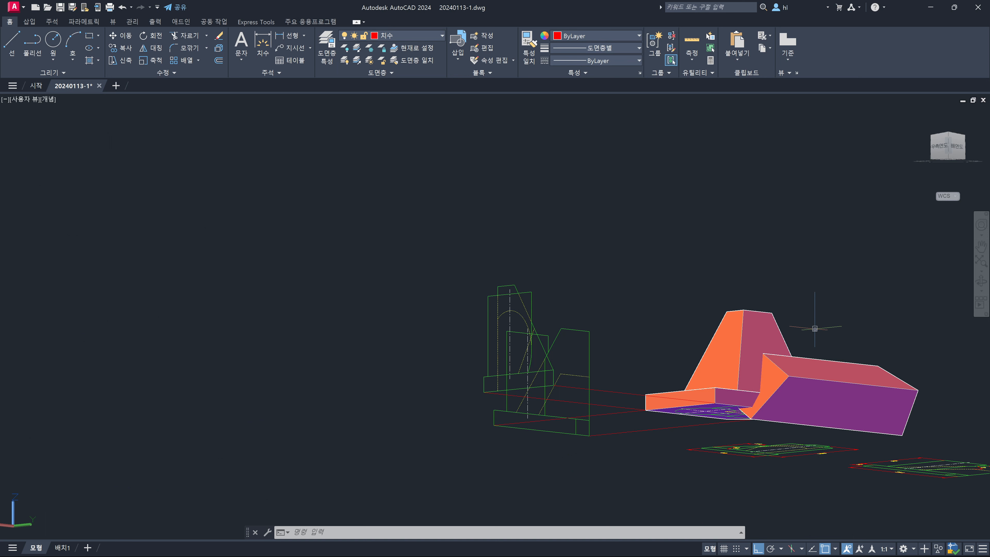
type("su")
key("Return")
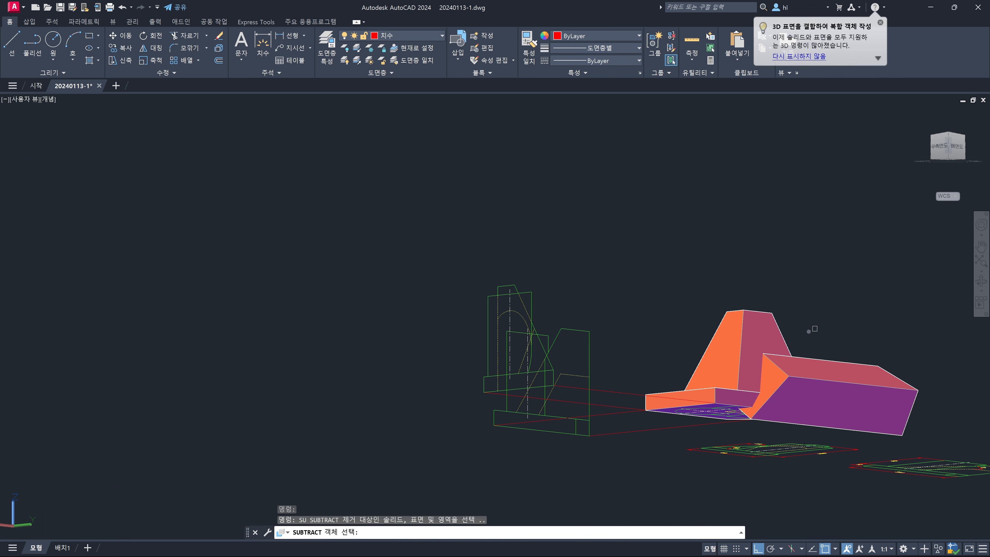
left_click(784, 337)
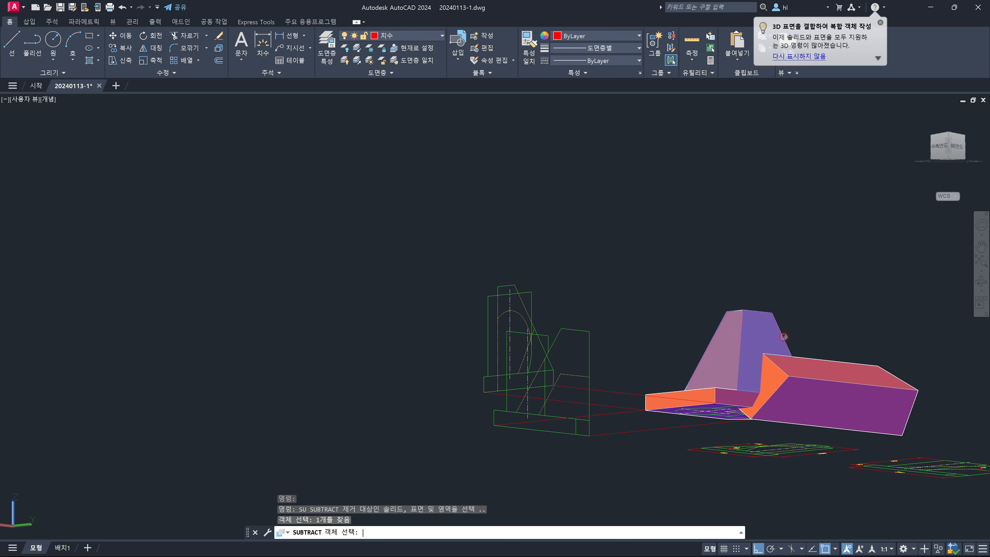
key("Return")
left_click(806, 355)
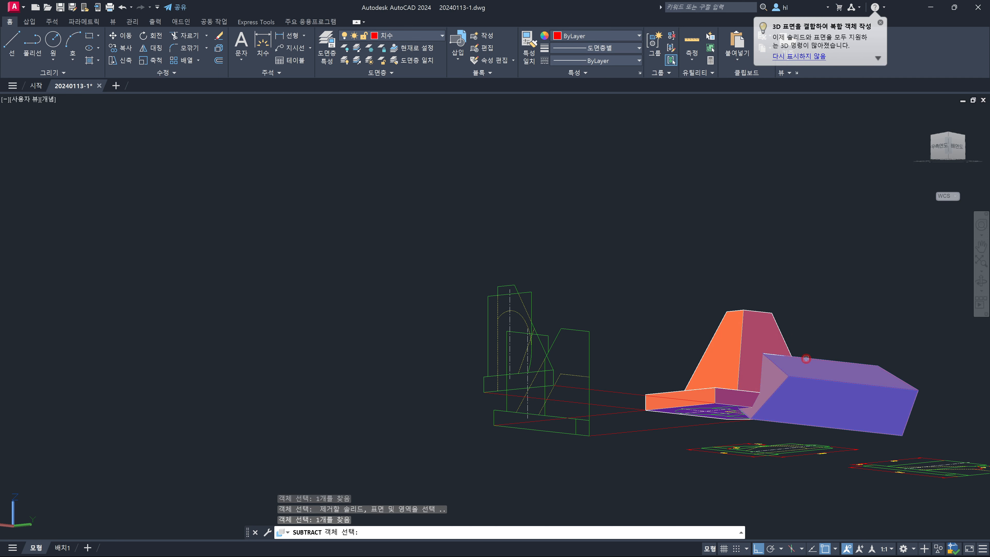
key("Return")
mouse_move(796, 376)
middle_mouse_down("shift")
mouse_move(758, 400)
mouse_move(634, 387)
mouse_move(597, 398)
mouse_move(577, 434)
mouse_move(875, 470)
mouse_move(880, 460)
mouse_move(610, 326)
middle_mouse_up("shift")
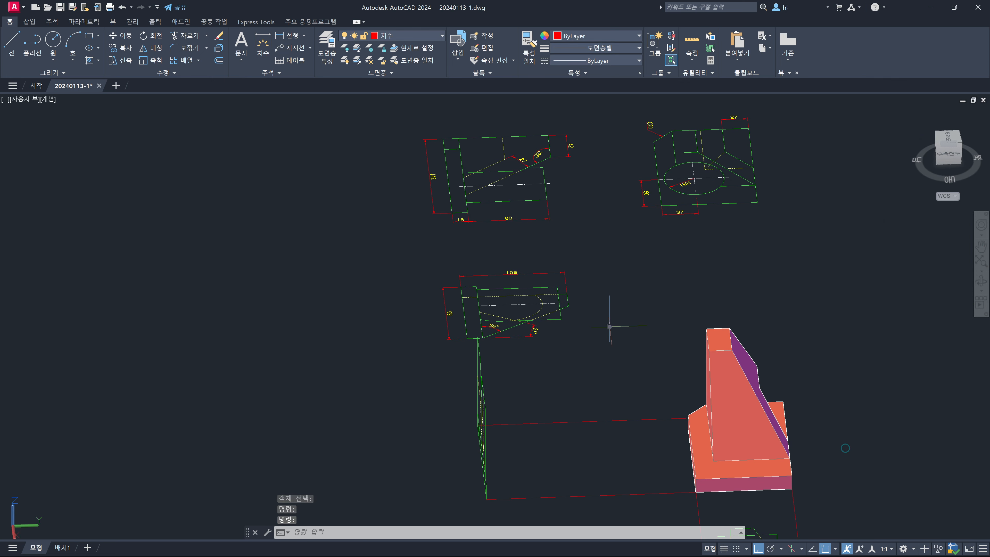
key("Escape")
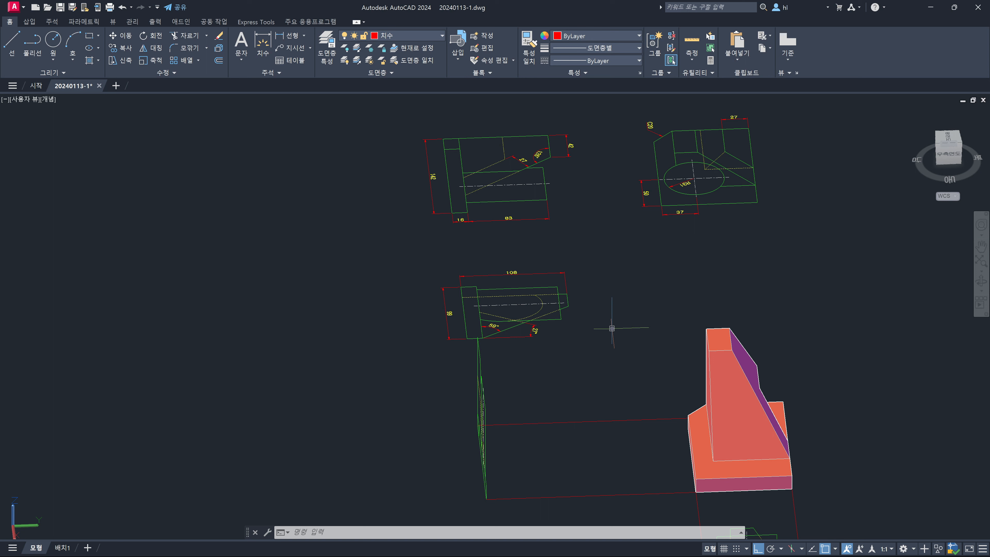
Undo the subtraction, the visual style change, the slab's slice and its extrusions, back to only the base and the sloped solid.
key("ctrl+z")
key("ctrl+z")
key("ctrl+z")
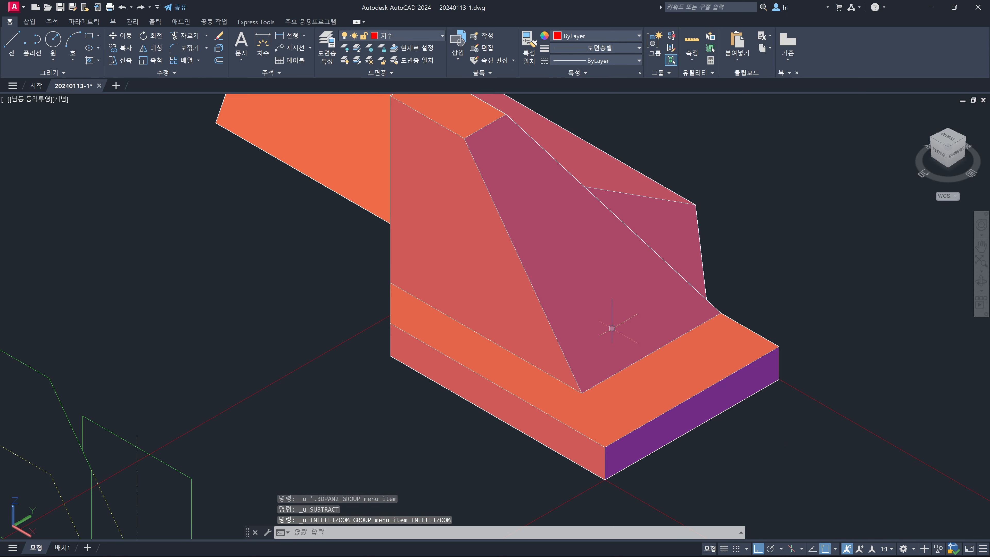
key("ctrl+z")
key("ctrl+z")
key("ctrl+z")
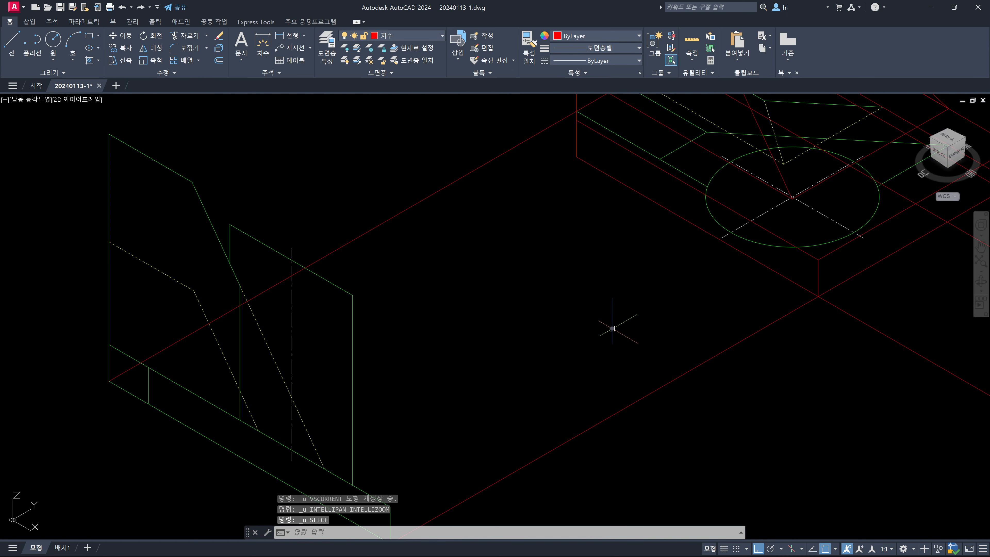
key("ctrl+z")
key("ctrl+z")
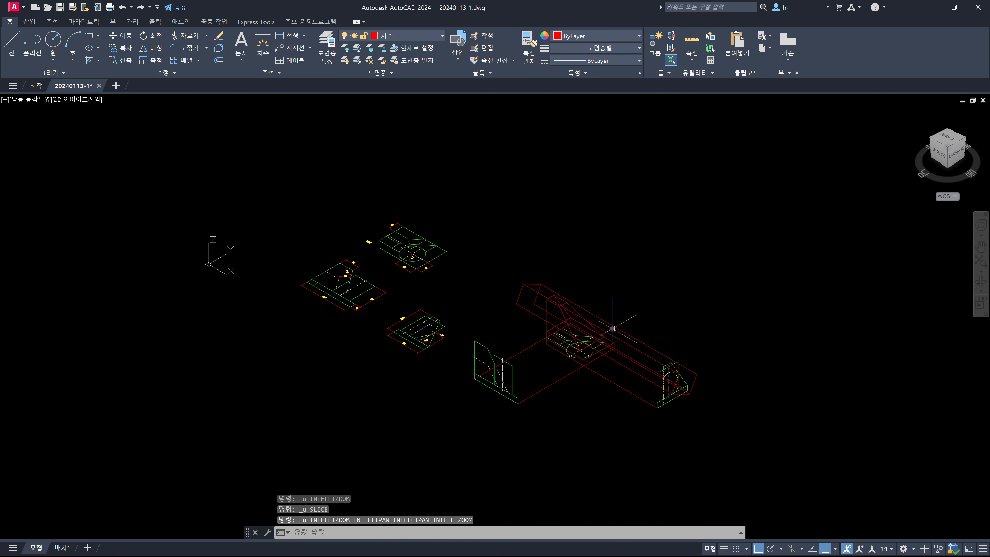
key("ctrl+z")
key("ctrl+z")
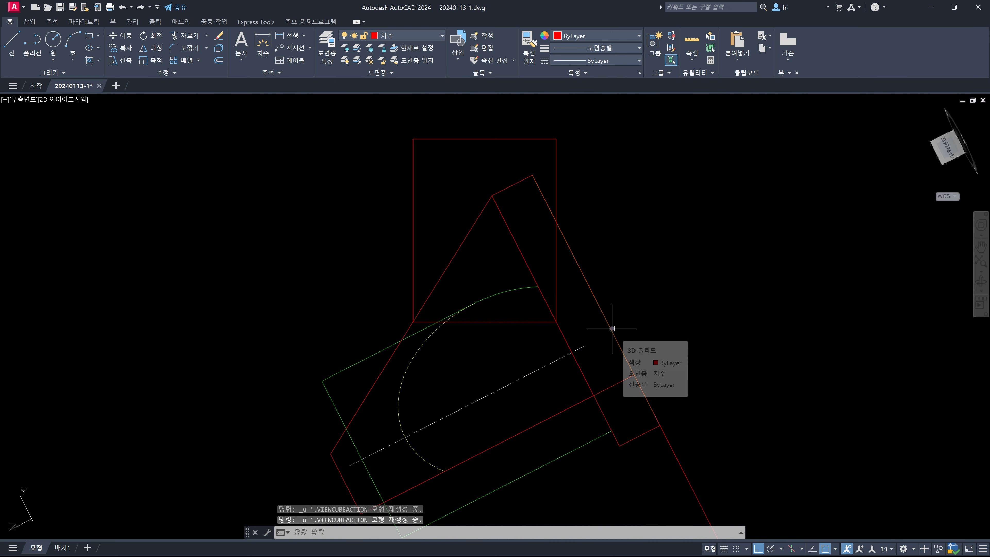
key("ctrl+z")
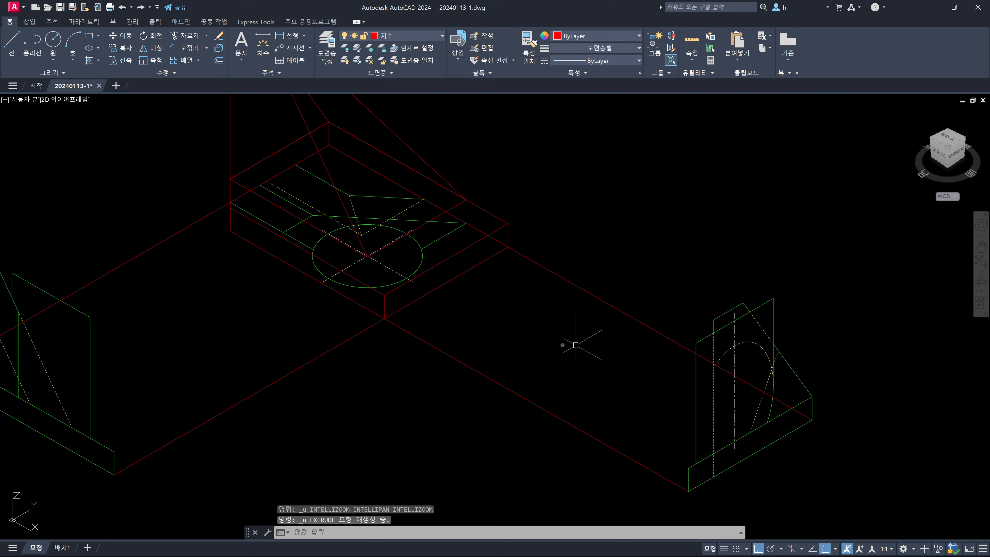
Union the base plate and the sloped solid into a single solid.
middle_click_drag(540, 336, 562, 422)
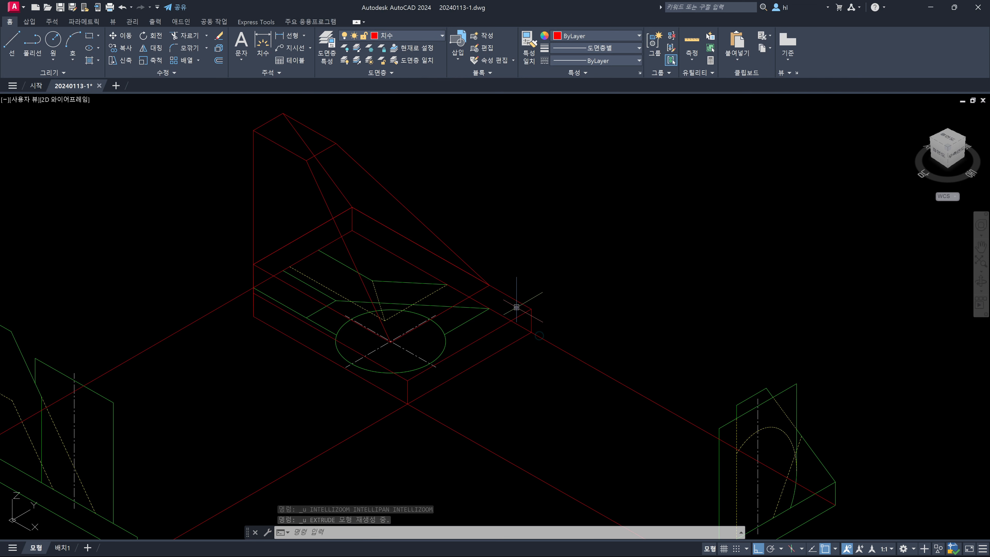
type("u")
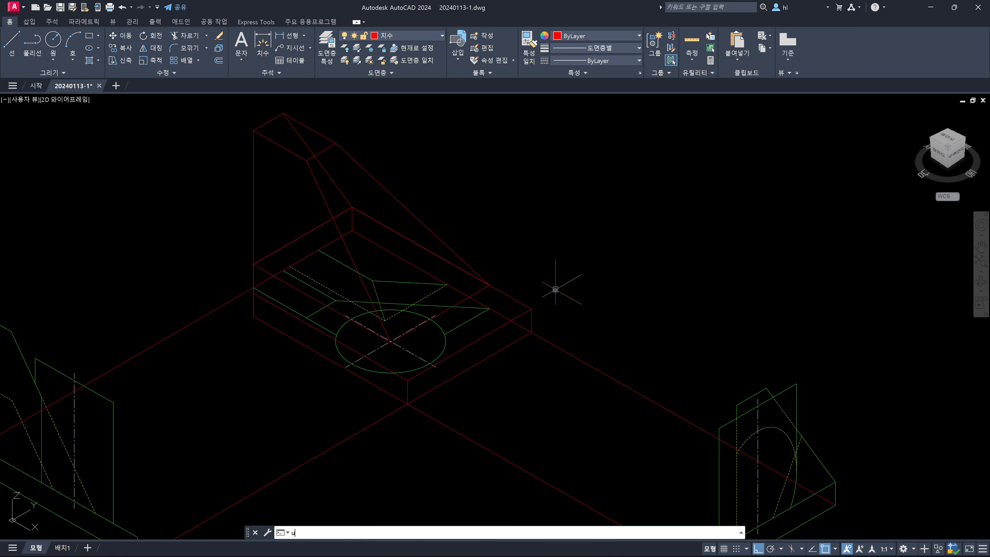
type("ni")
key("Return")
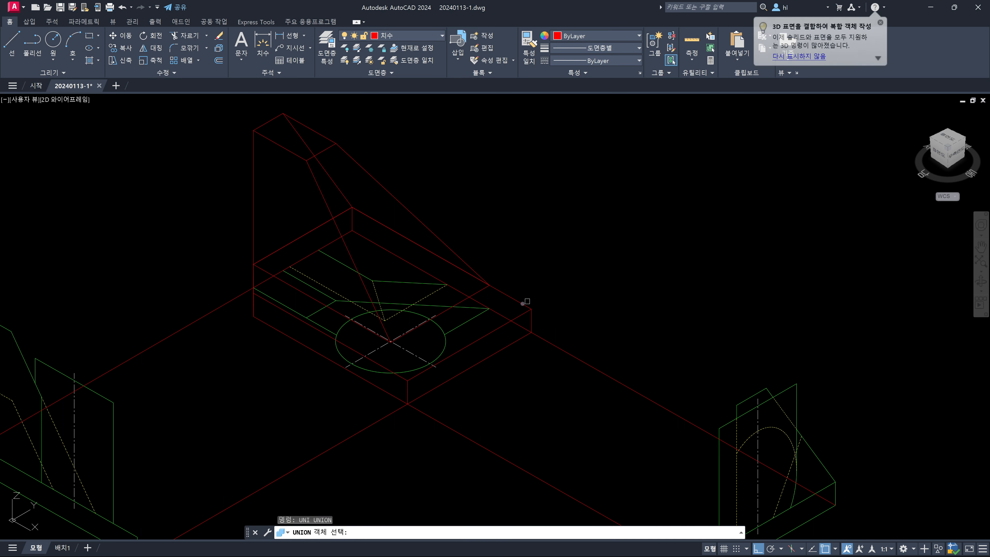
left_click(519, 304)
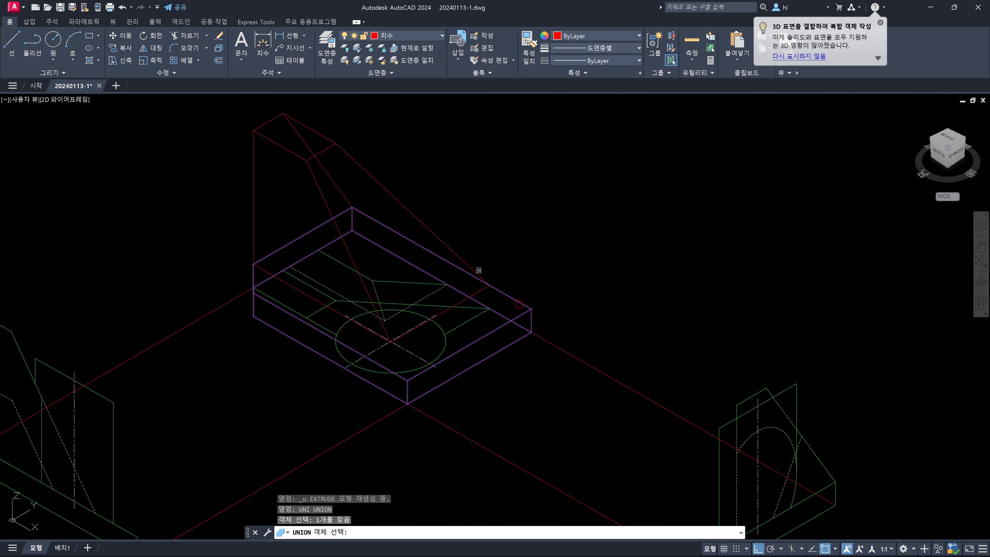
left_click(479, 270)
key("Return")
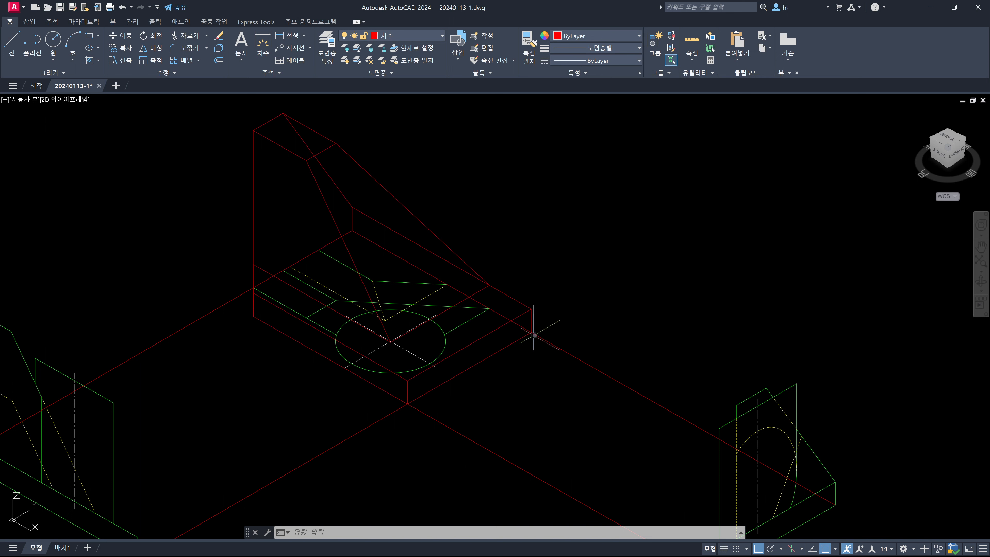
Extrude the slanted dashed line of the side view through and past the combined solid, about 515 long, as a surface.
scroll(535, 338, "down", 2)
type("ext")
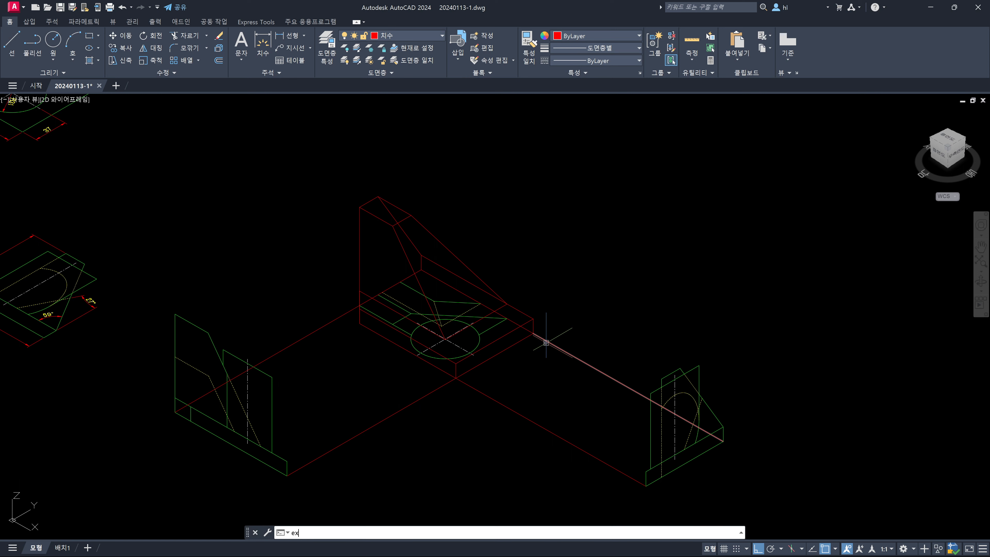
key("Return")
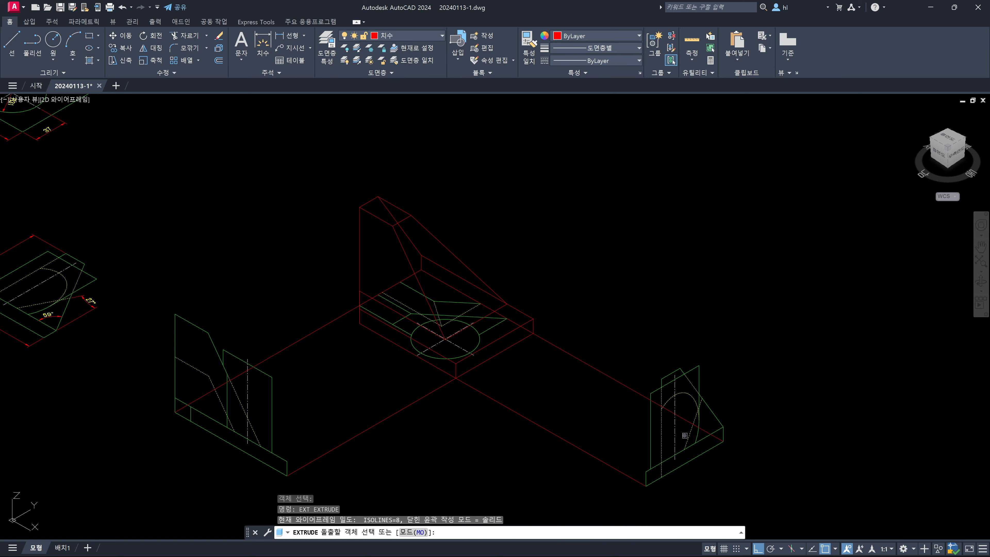
left_click(688, 439)
key("Return")
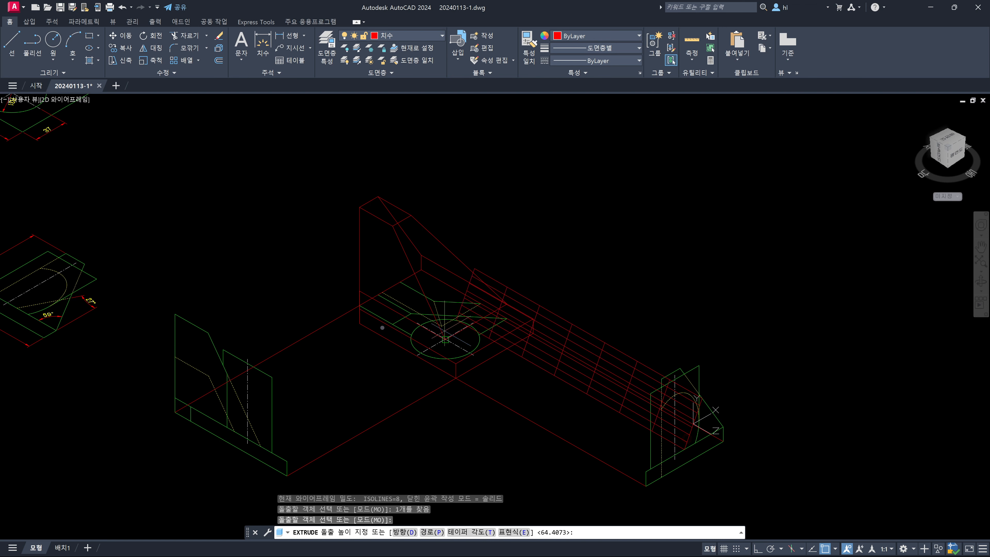
key("Escape")
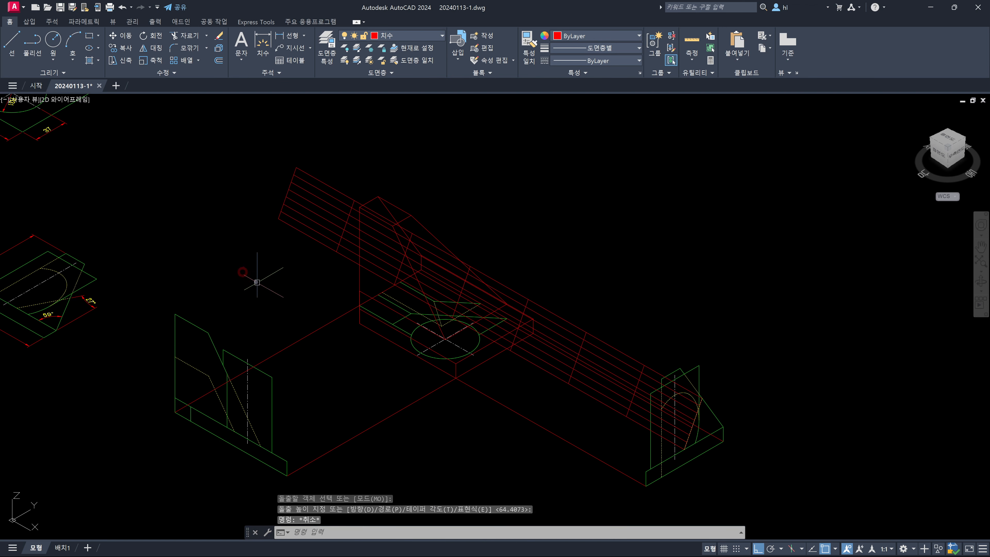
Extrude the slanted surface into a solid slab using a direction along the side view's base top edge, ending well beyond the view.
key("Return")
left_click(332, 240)
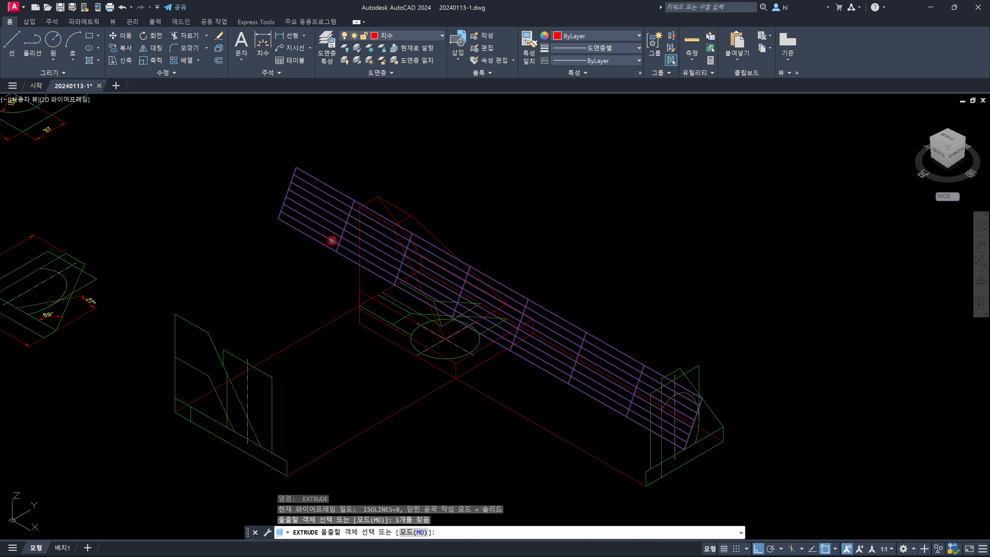
key("Return")
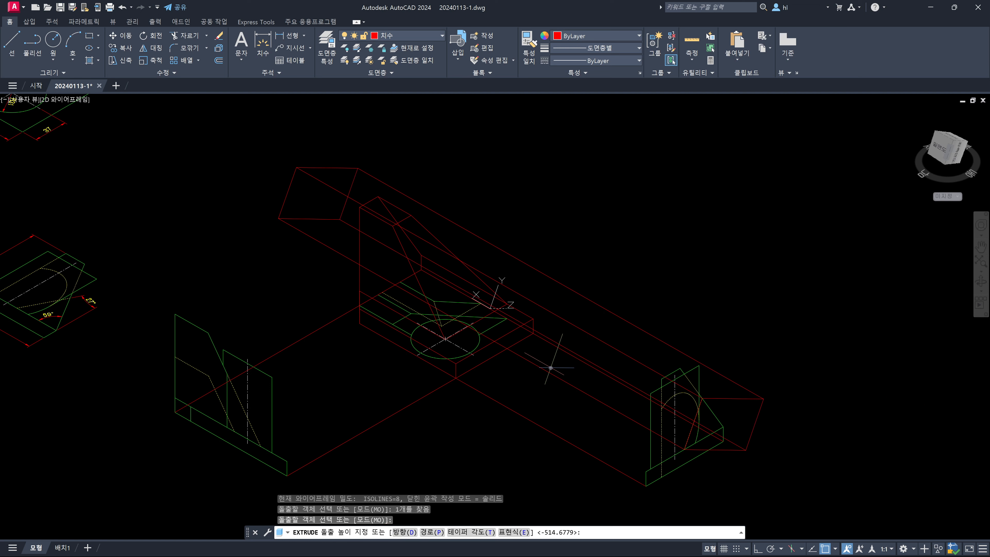
type("d")
key("Return")
scroll(683, 448, "up", 8)
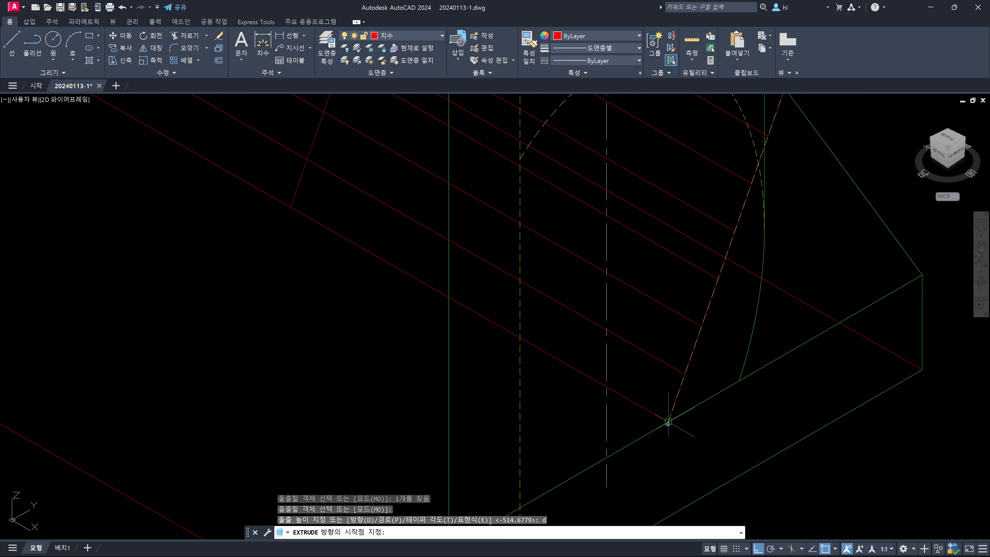
left_click(670, 421)
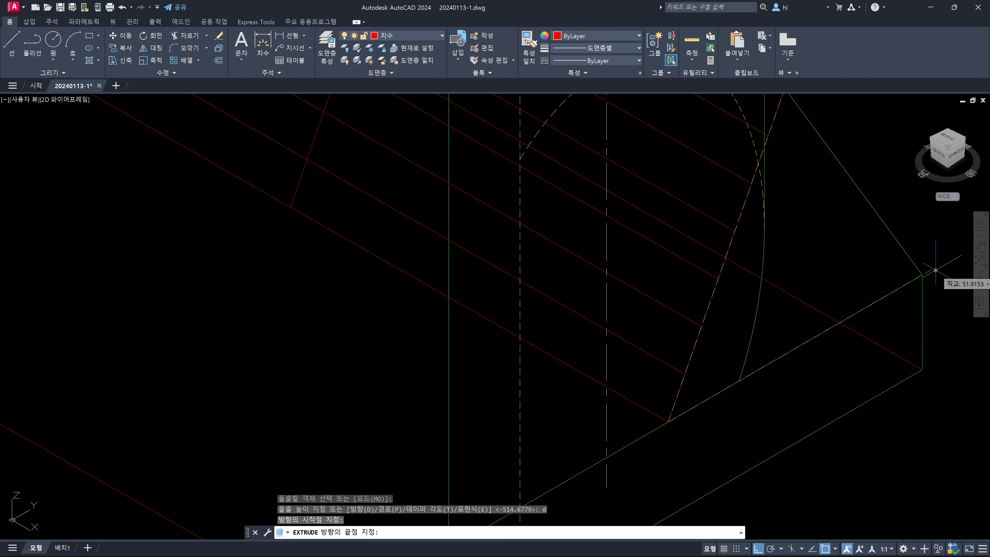
scroll(922, 275, "down", 6)
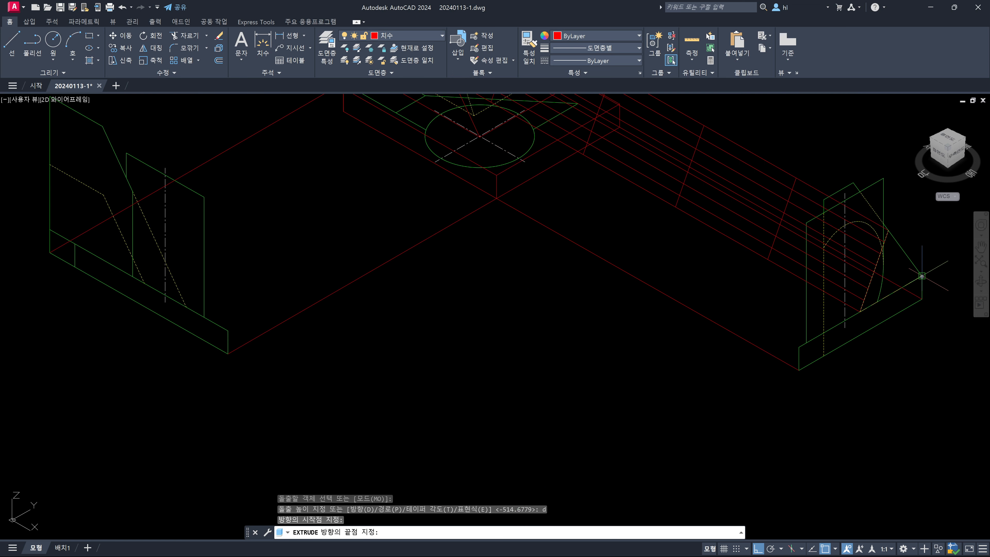
scroll(923, 274, "up", 3)
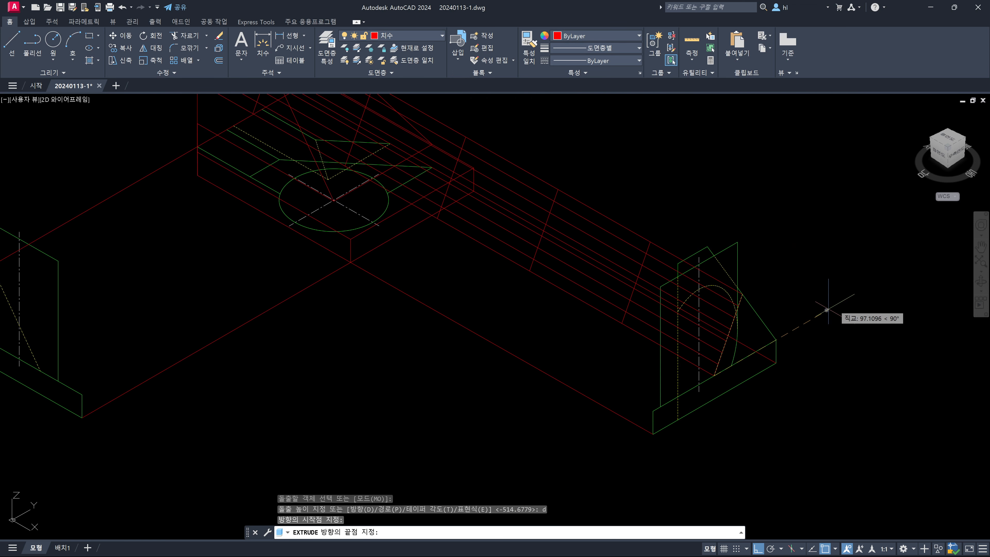
left_click(875, 285)
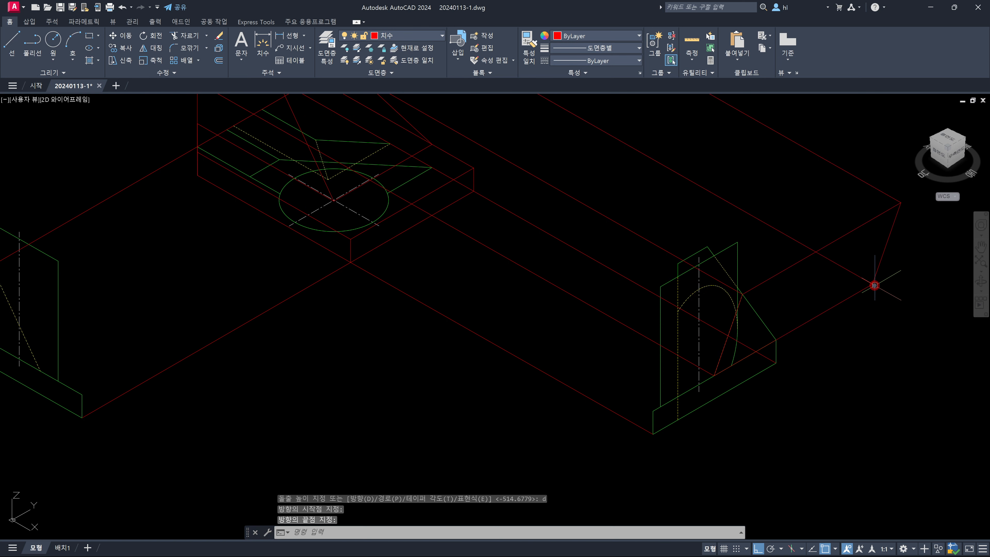
Examine the slab against the combined solid in the right view and by orbiting, and return to the southeast isometric view.
left_click(956, 155)
left_click(956, 155)
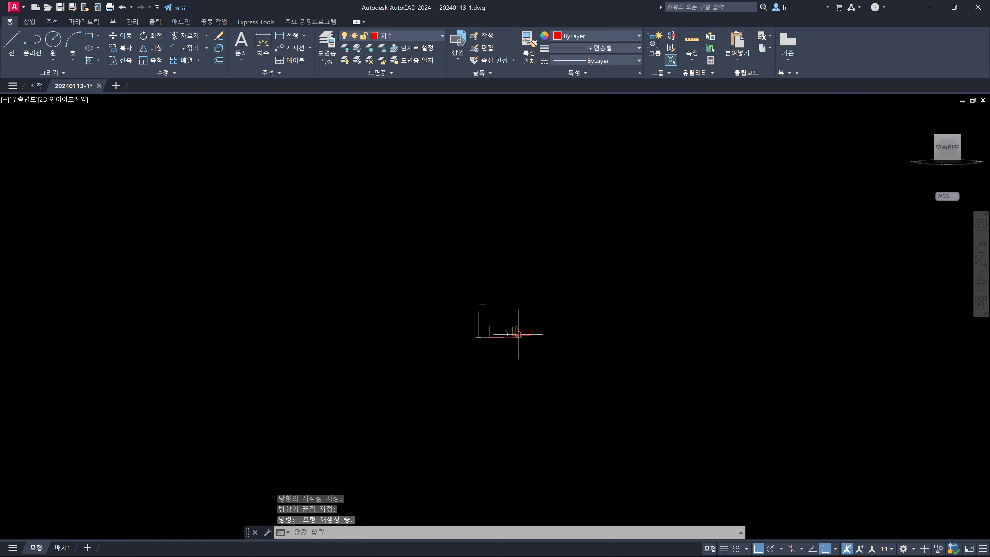
scroll(518, 335, "up", 4)
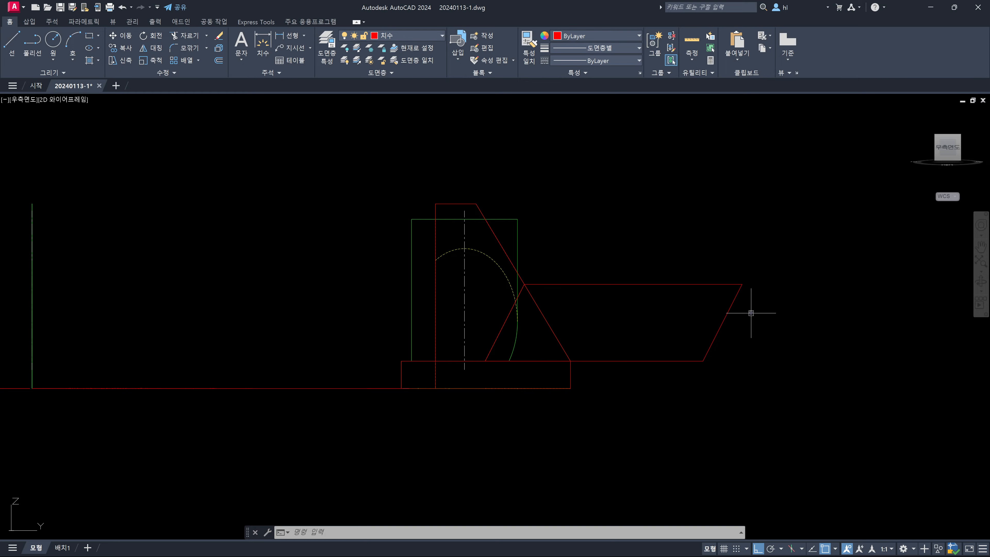
middle_click_drag(641, 264, 670, 290, "shift")
middle_click_drag(720, 340, 606, 234)
middle_click_drag(569, 279, 608, 276, "shift")
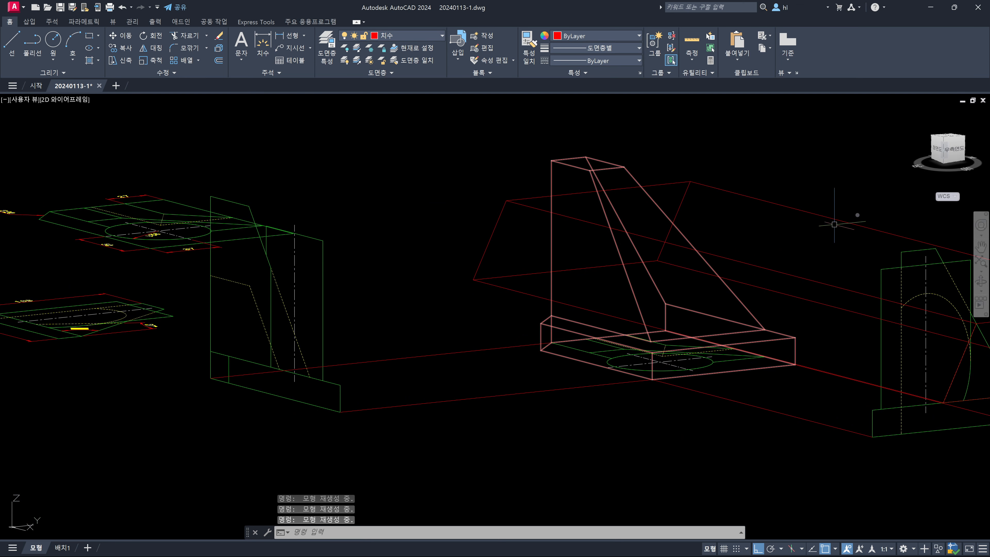
left_click_drag(942, 140, 944, 143)
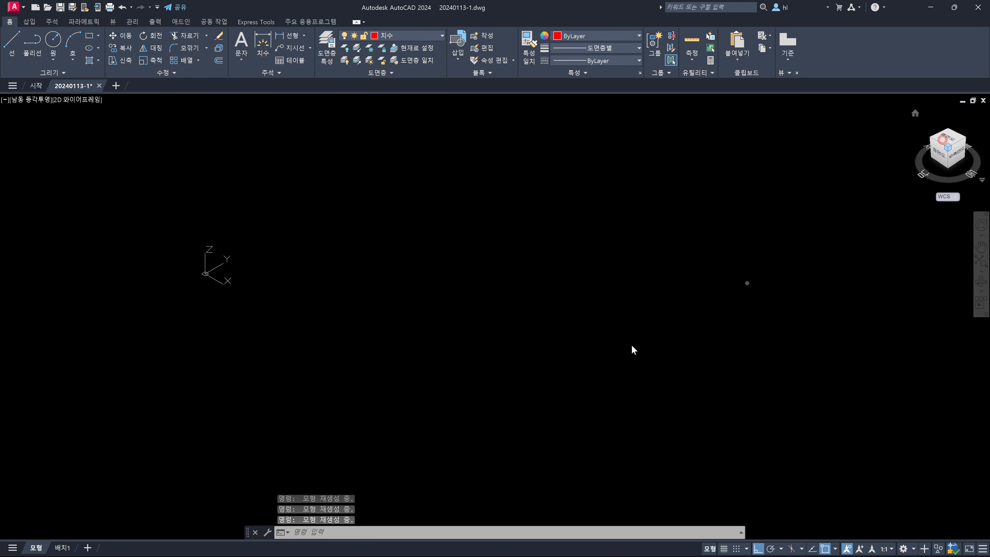
scroll(484, 400, "down", 2)
scroll(516, 388, "up", 2)
scroll(504, 399, "up", 6)
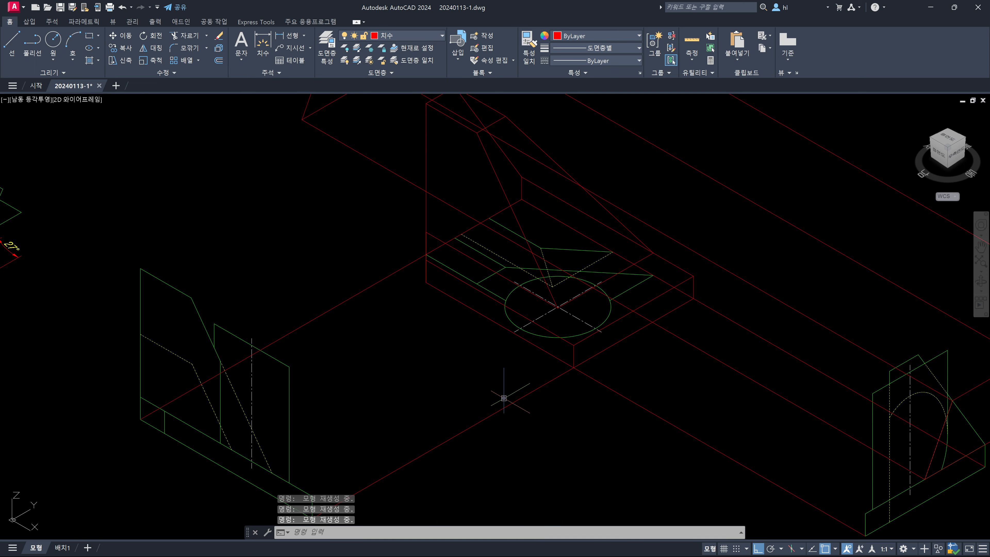
Slice the slab along the front view's sloping dashed edge with a three-point plane, keeping the part away from the side view.
scroll(504, 400, "down", 2)
type("sl")
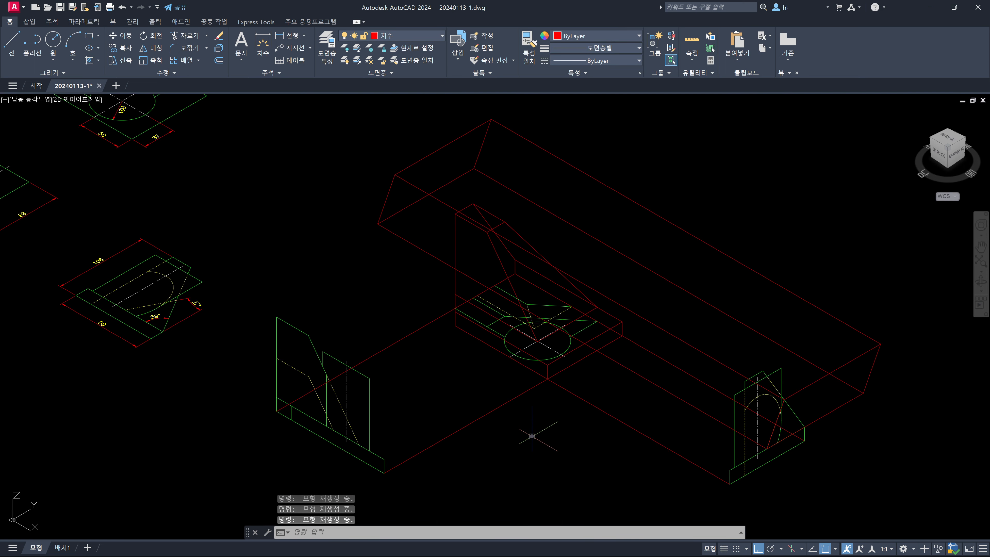
key("Return")
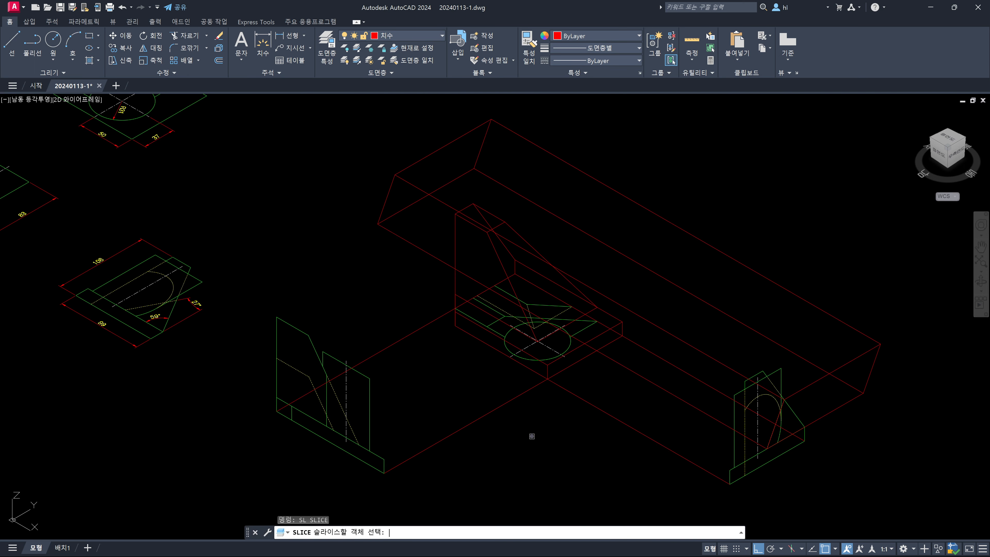
left_click(649, 321)
key("Return")
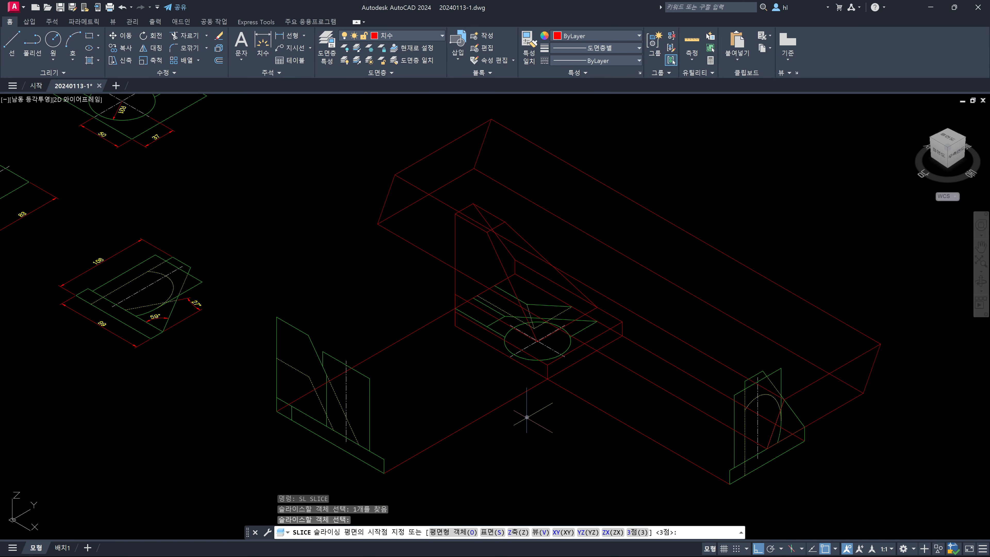
scroll(366, 437, "up", 4)
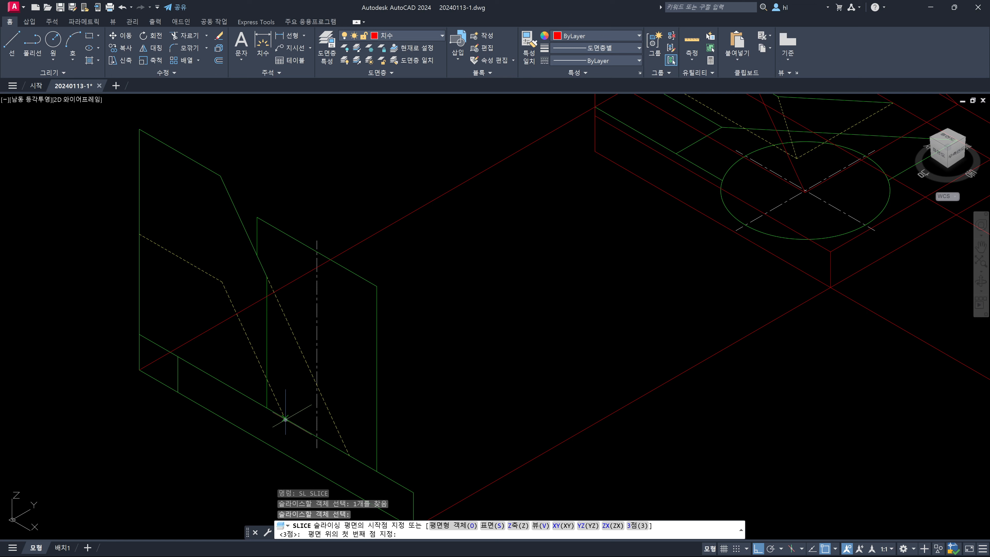
left_click(285, 418)
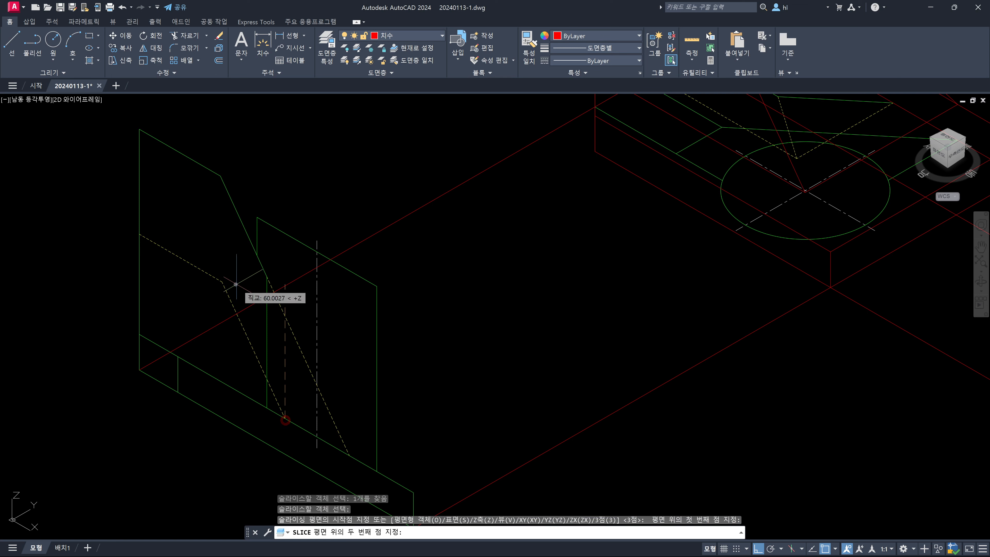
left_click(226, 283)
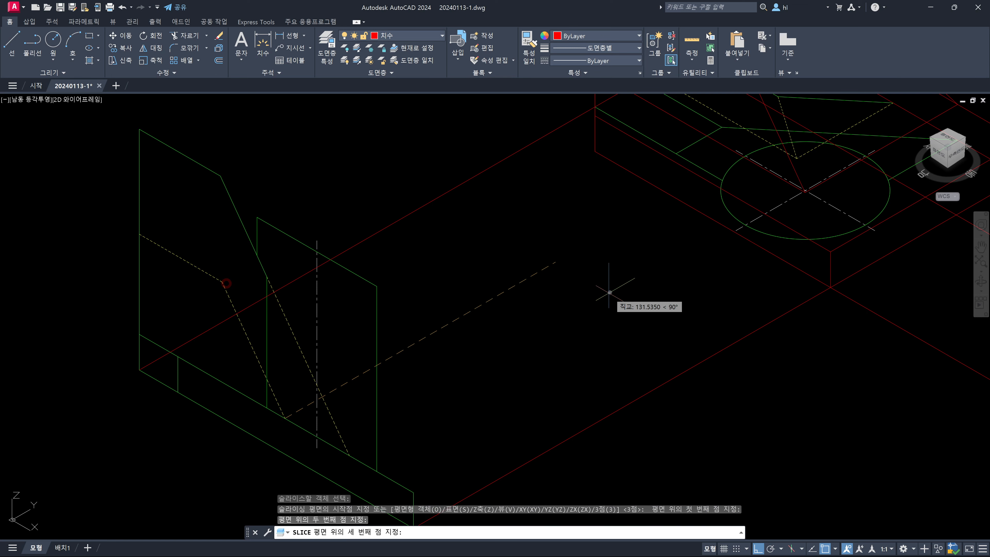
left_click(611, 289)
scroll(602, 266, "down", 4)
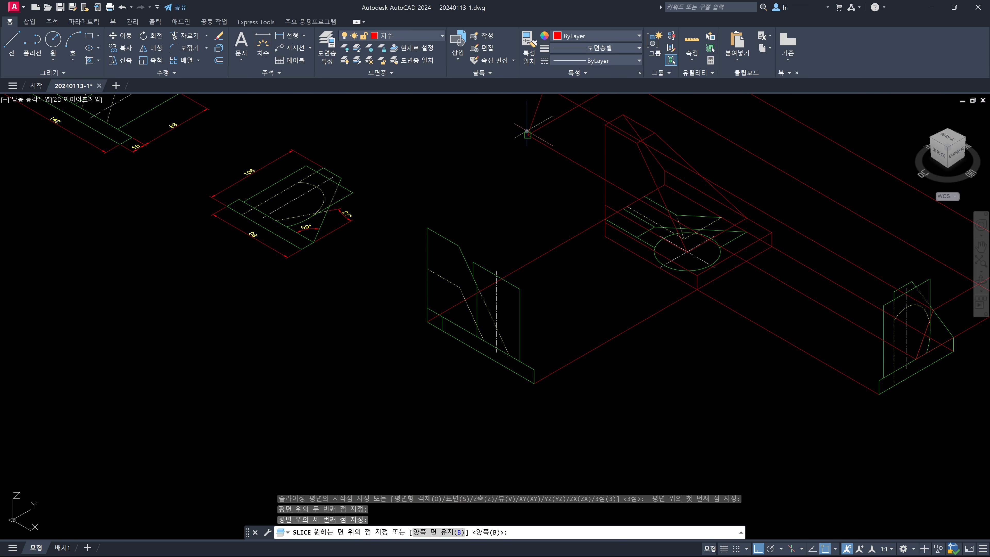
left_click(526, 131)
key("Escape")
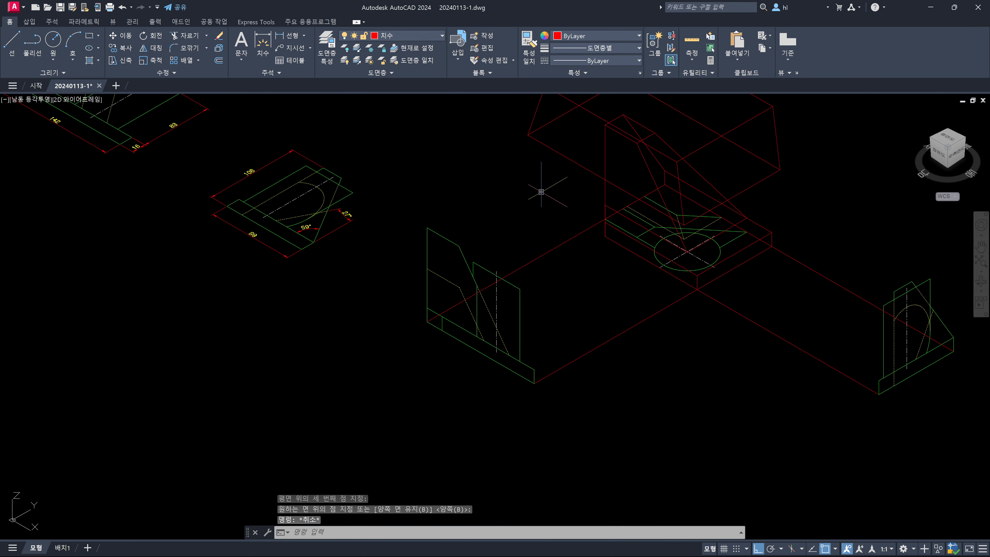
Shade the model with the Conceptual visual style and orbit behind it to inspect the sliced slab against the solid.
type("vs")
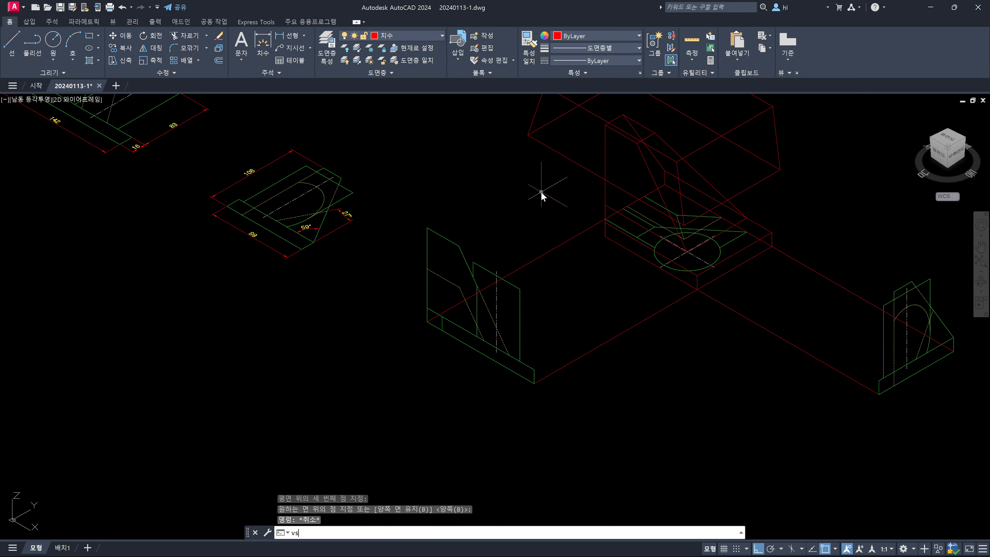
key("Return")
key("Return")
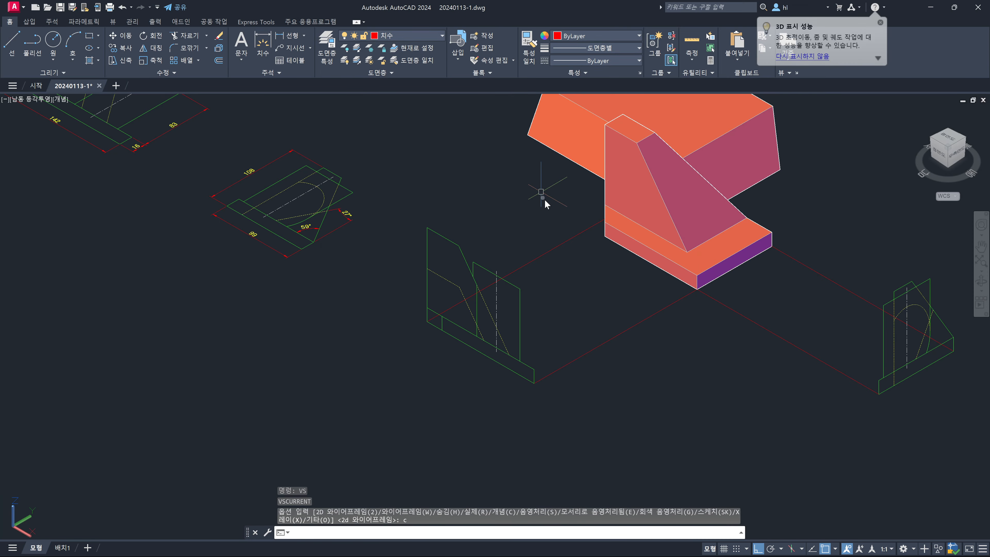
mouse_move(542, 195)
middle_mouse_down("shift")
mouse_move(625, 256)
mouse_move(585, 250)
mouse_move(546, 254)
mouse_move(538, 265)
middle_mouse_up("shift")
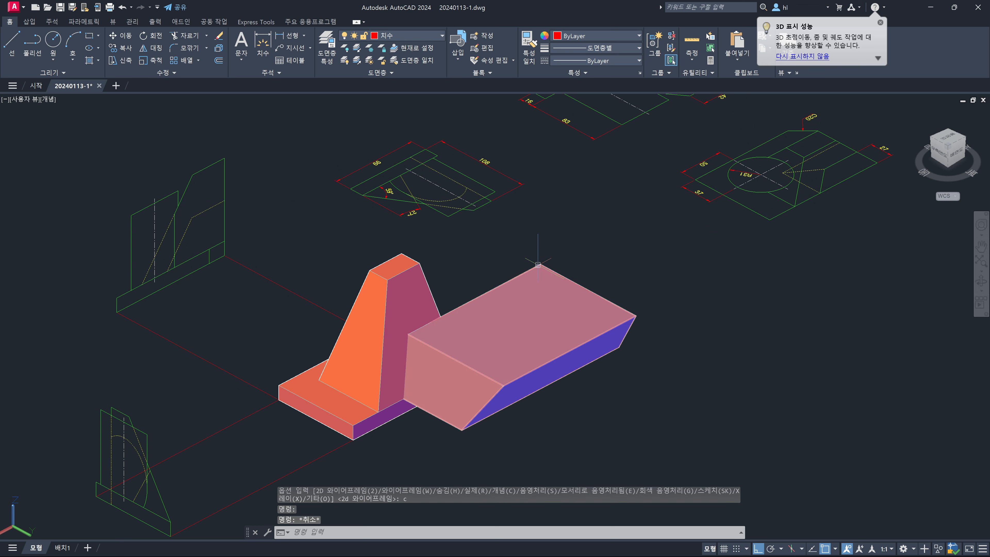
Subtract the sliced slab from the combined base and sloped solid.
type("su")
key("Return")
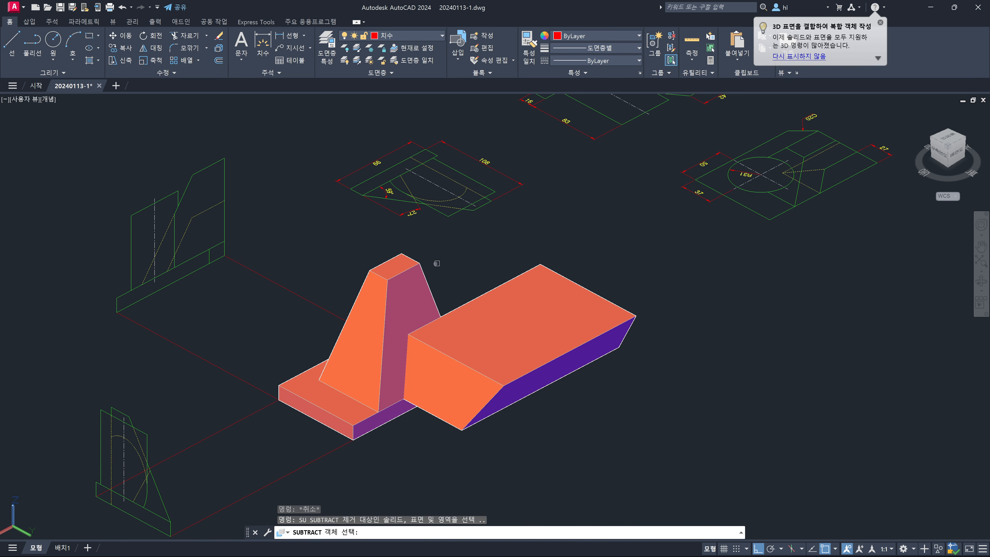
left_click(415, 265)
key("Return")
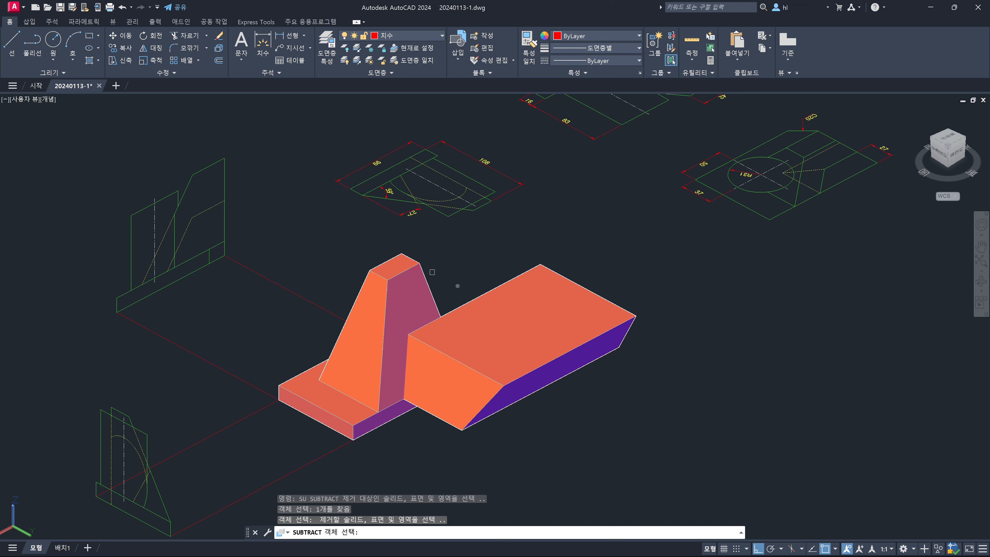
left_click(474, 297)
key("Return")
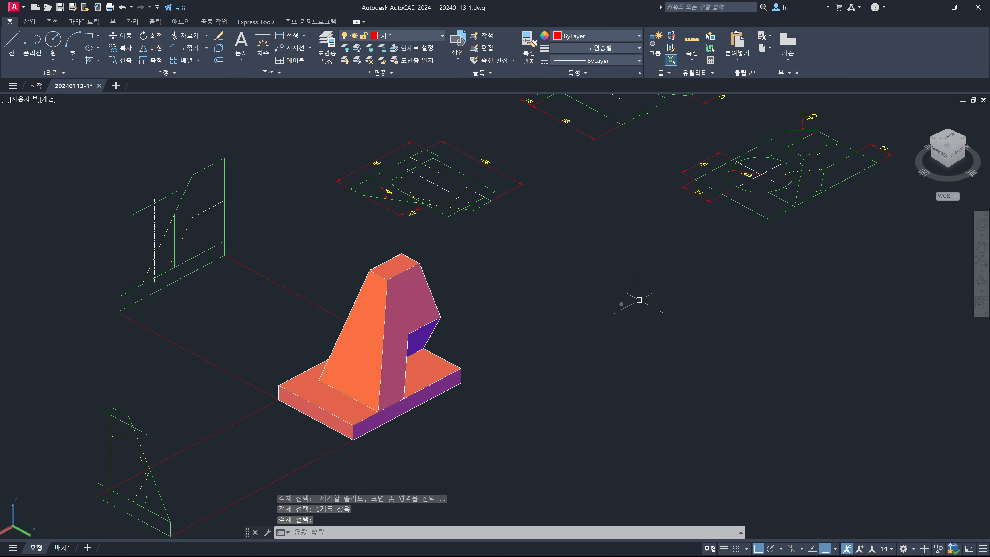
Orbit back to the front of the model and switch the visual style to 2D Wireframe.
middle_click_drag(437, 332, 458, 324, "shift")
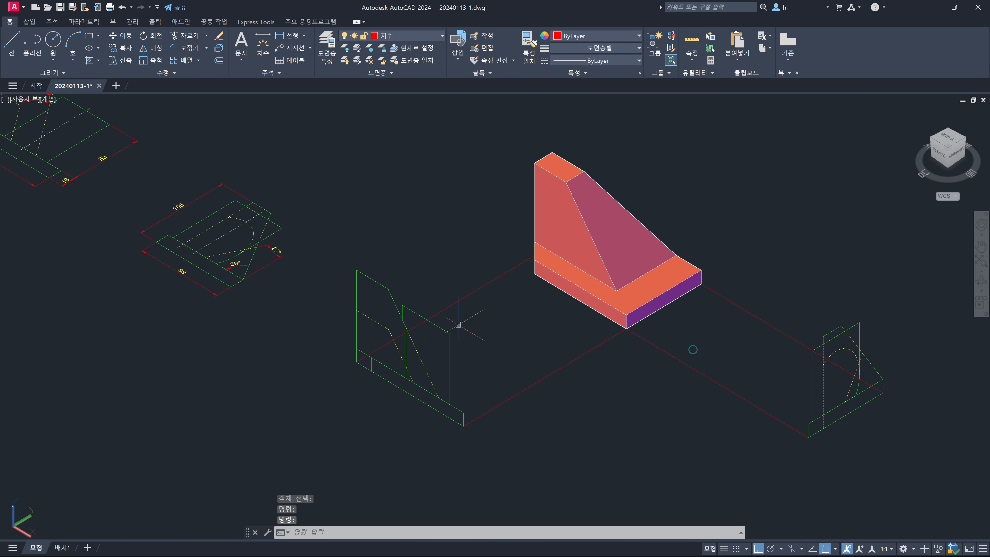
key("Return")
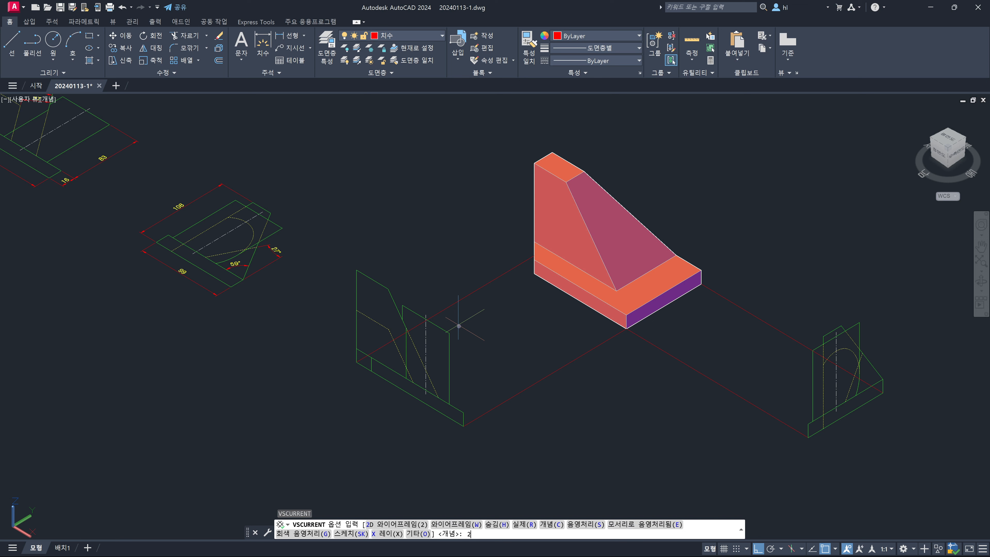
key("Return")
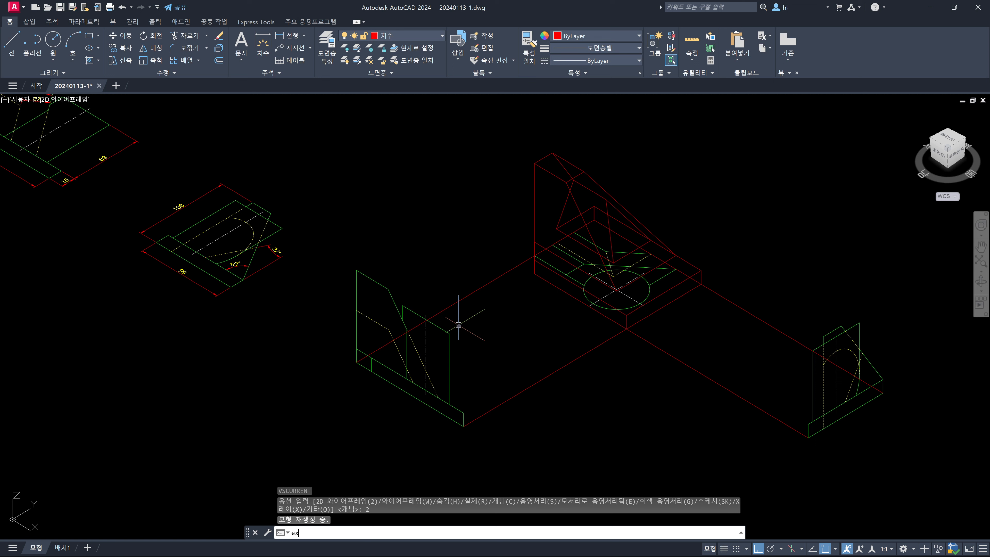
Extrude the top view's circle into a cylinder up to the top corner of the front view's cylinder outline.
key("Return")
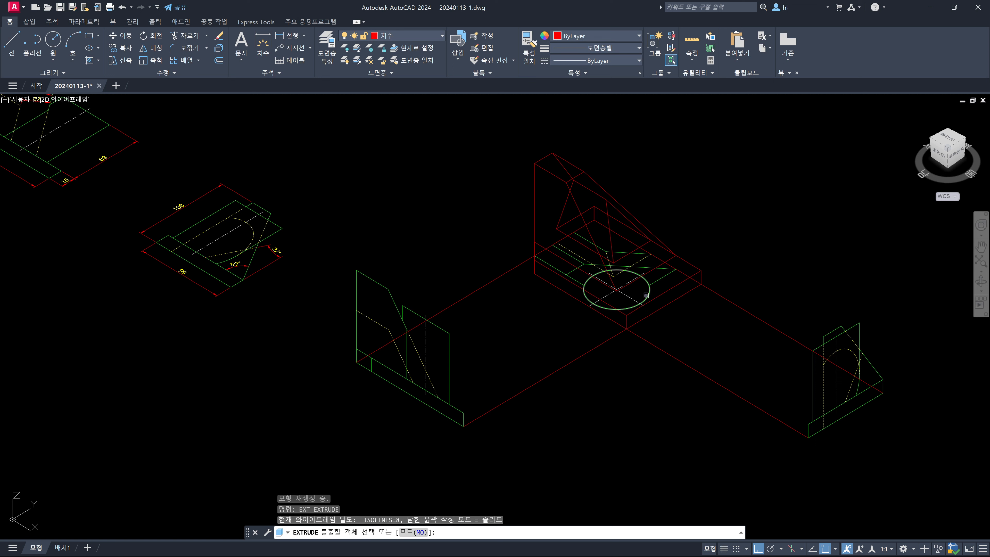
left_click(646, 296)
key("Return")
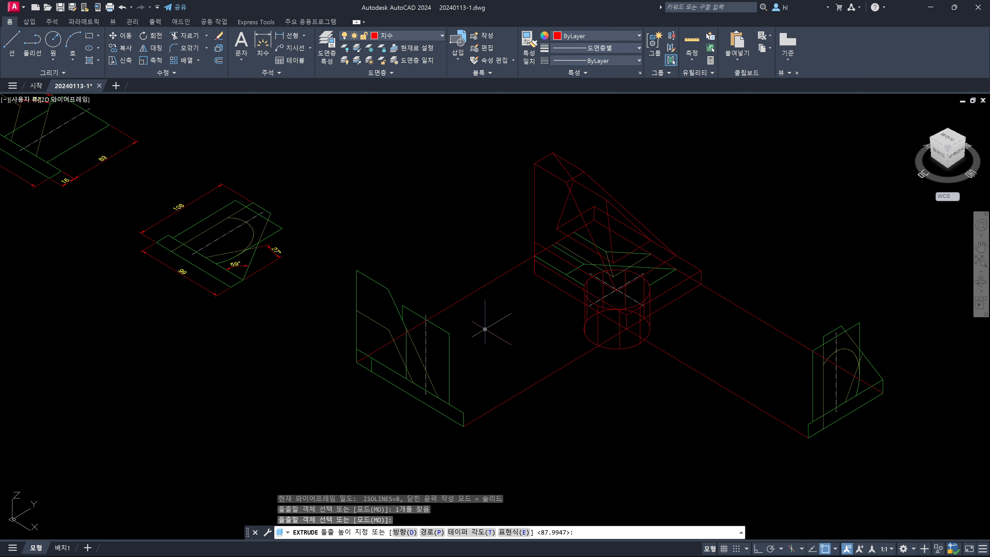
left_click(447, 331)
key("Escape")
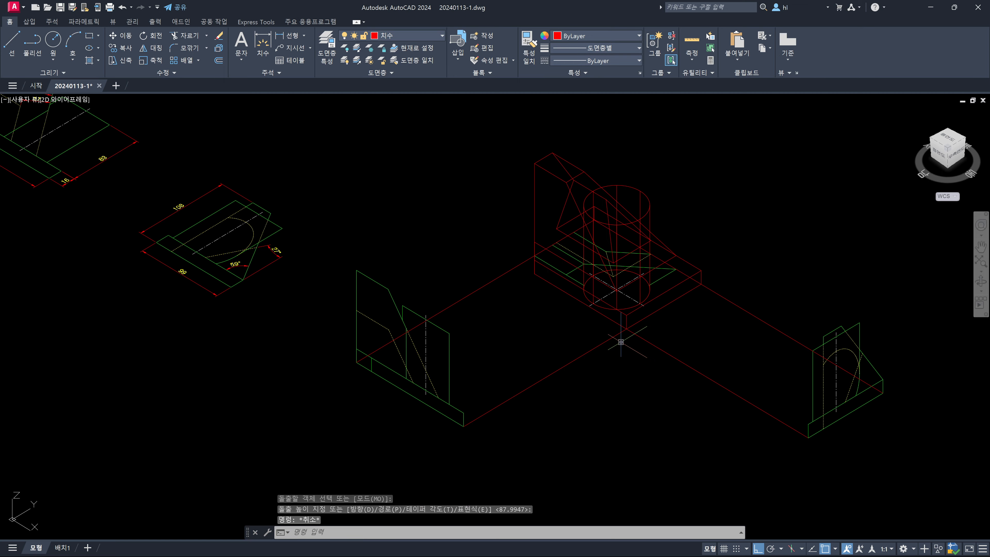
Switch to the Conceptual visual style and orbit behind the model to inspect where the cylinder meets the sloped solid.
type("VS")
key("Return")
type("c")
key("Return")
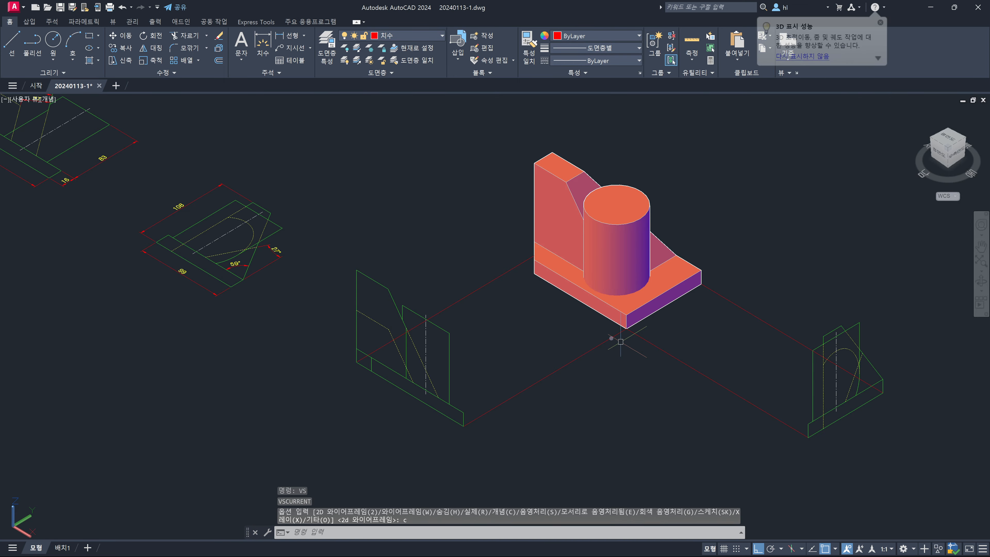
middle_click_drag(622, 336, 427, 310, "shift")
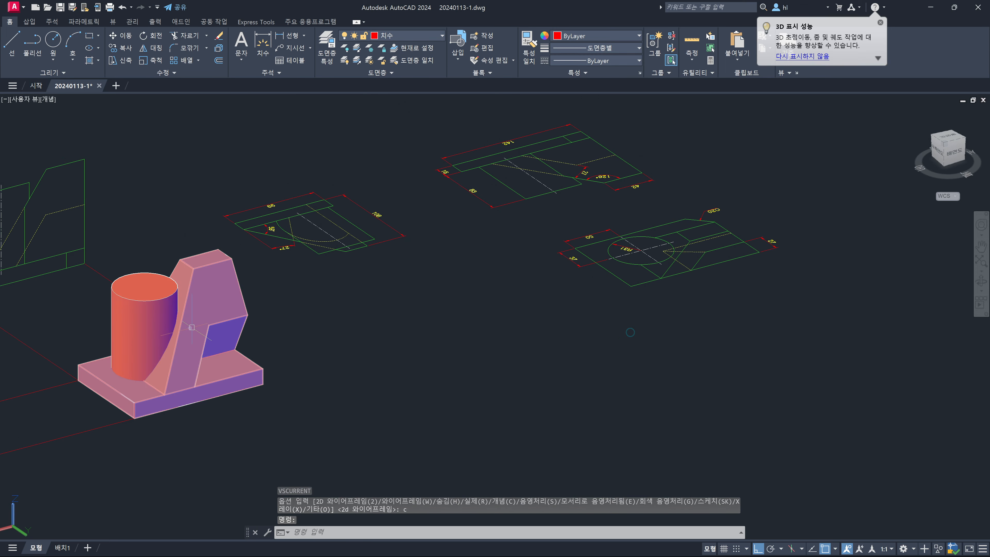
scroll(192, 327, "up", 3)
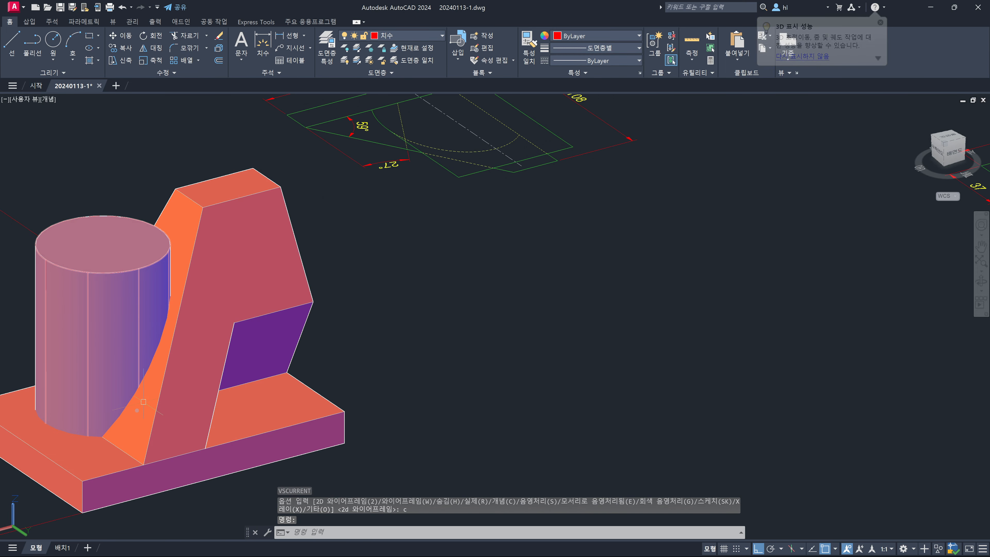
scroll(365, 364, "up", 2)
scroll(366, 370, "down", 5)
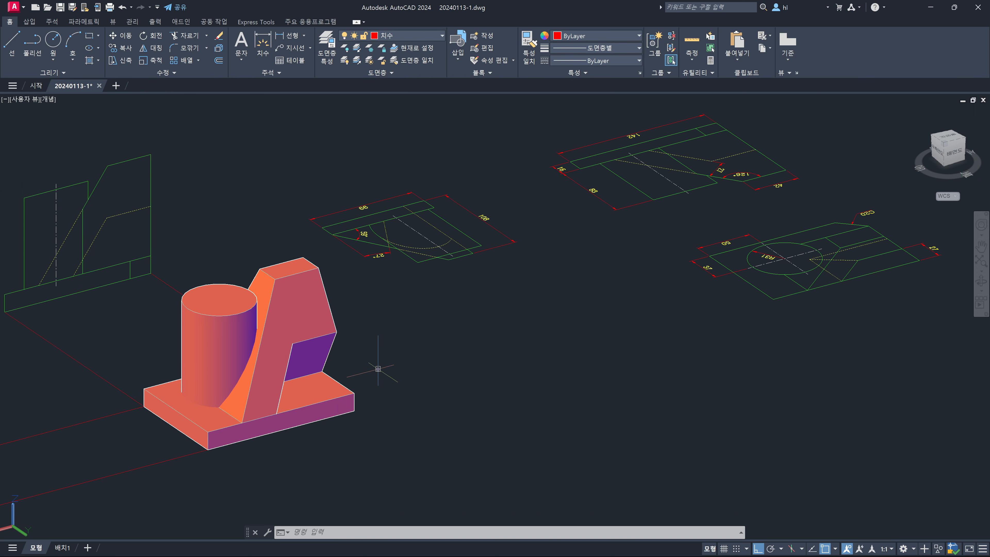
Union the cylinder with the base and sloped solid.
type("uni")
key("Return")
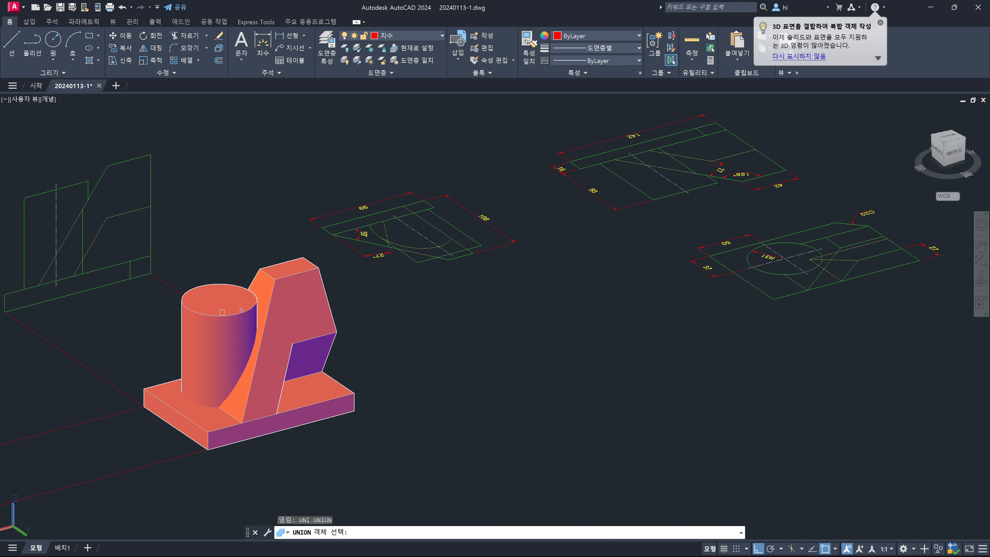
left_click(268, 308)
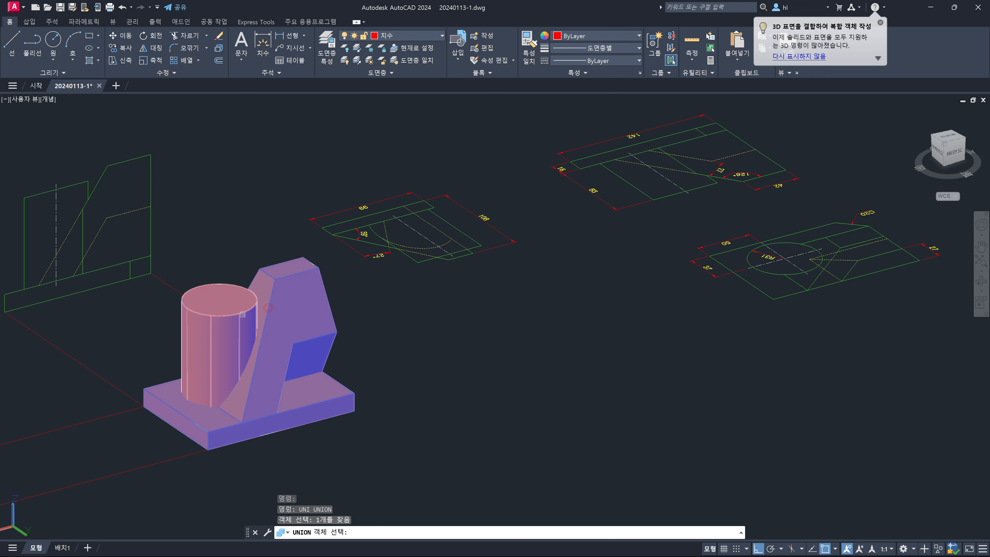
left_click(242, 314)
key("Return")
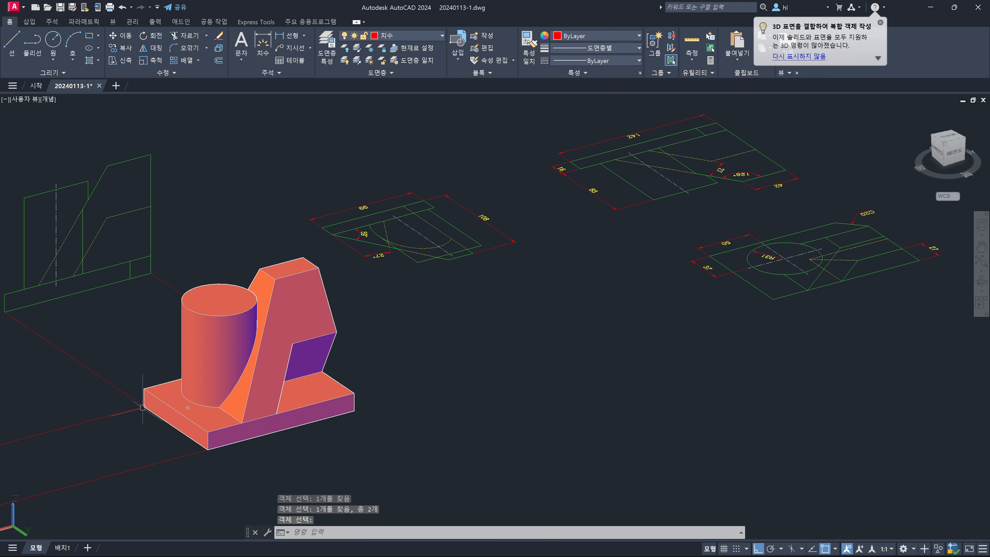
Examine the side view's sloping edge and cylinder top line against the matching faces of the finished solid.
scroll(247, 381, "up", 3)
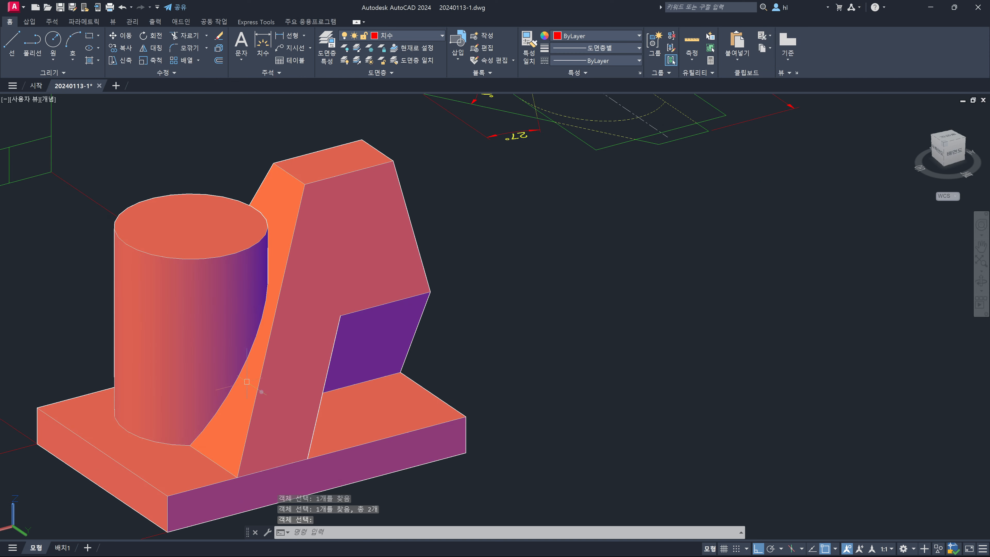
scroll(301, 369, "down", 5)
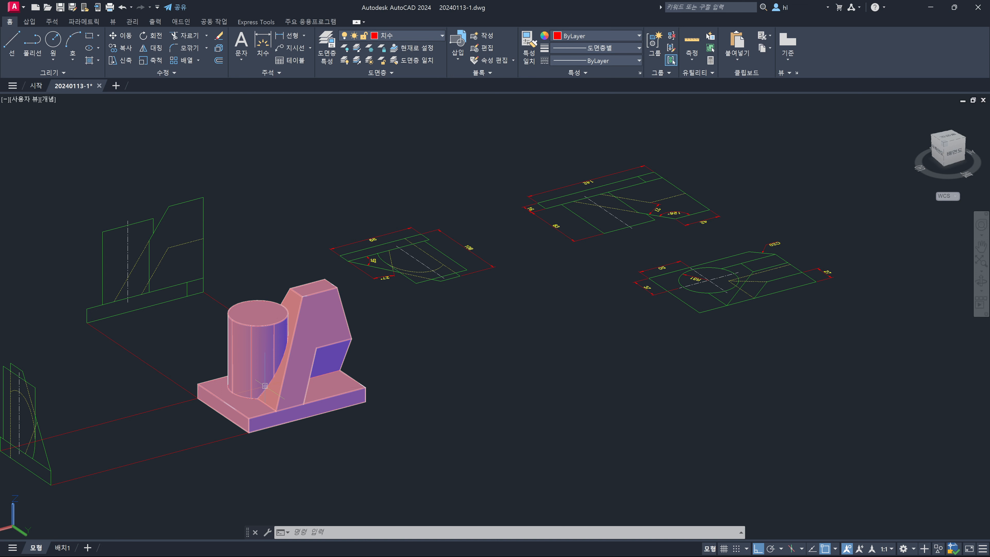
middle_click_drag(267, 386, 355, 382)
scroll(115, 386, "up", 3)
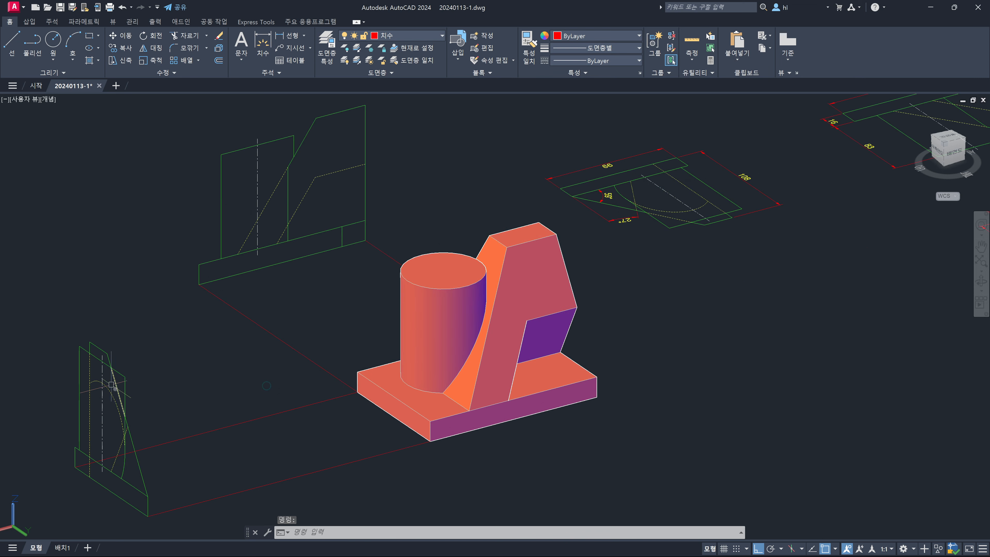
scroll(113, 372, "up", 1)
scroll(113, 367, "down", 2)
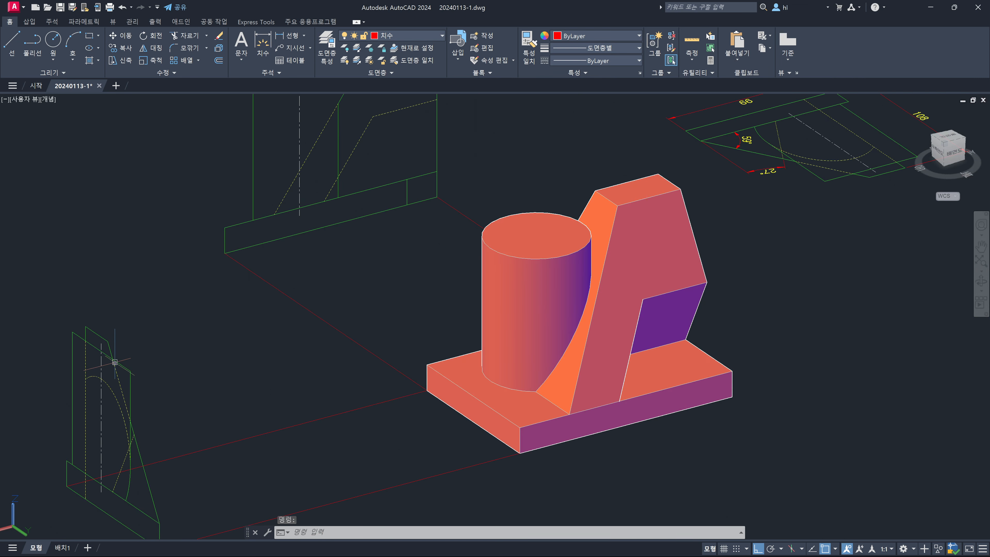
scroll(113, 362, "up", 6)
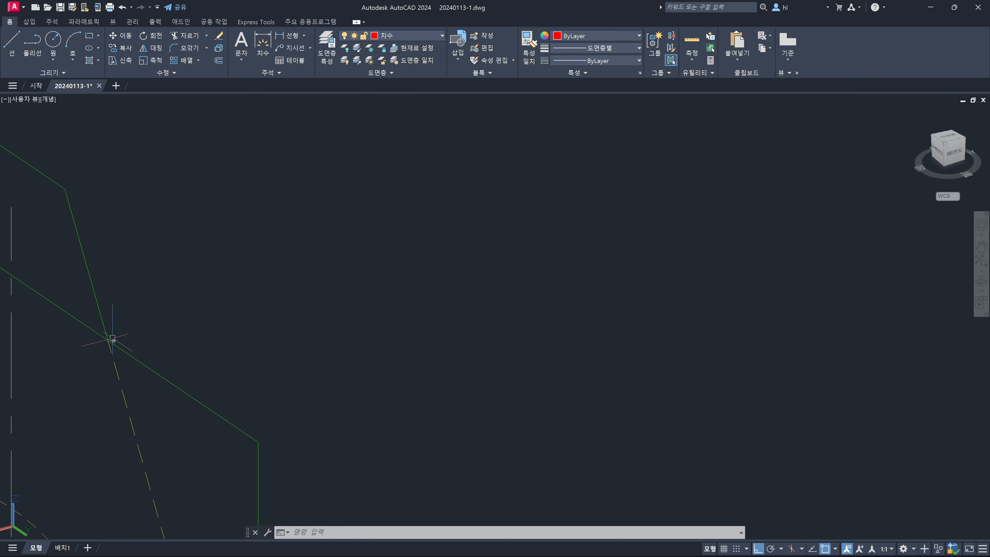
scroll(138, 335, "down", 4)
scroll(140, 336, "down", 3)
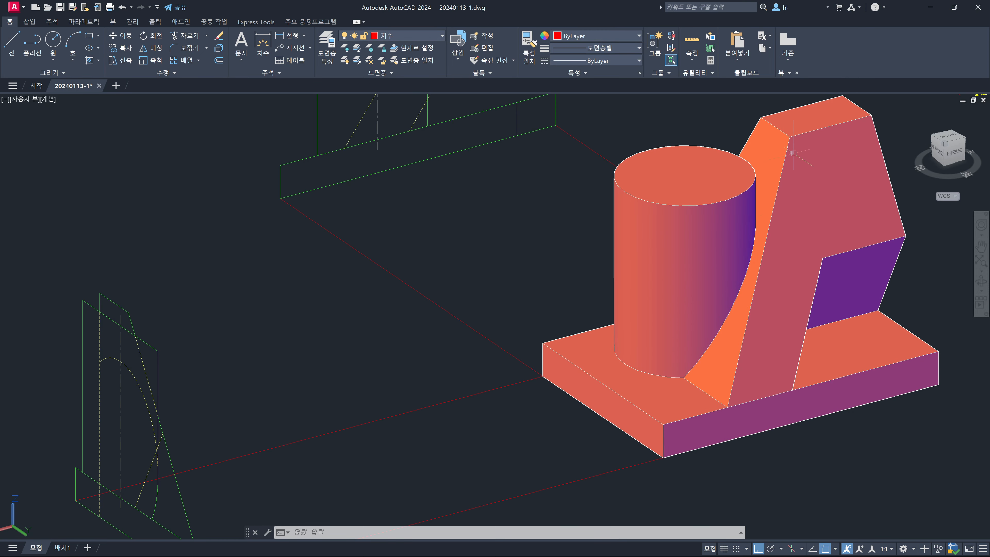
middle_click_drag(328, 386, 291, 355)
scroll(291, 355, "up", 2)
scroll(292, 355, "down", 3)
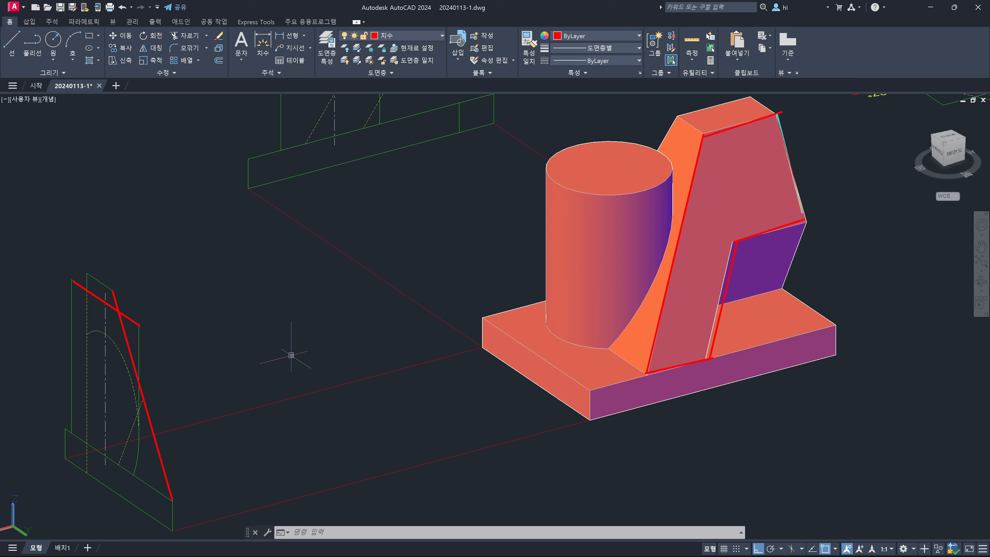
left_click_drag(731, 142, 709, 187)
left_click_drag(741, 159, 714, 211)
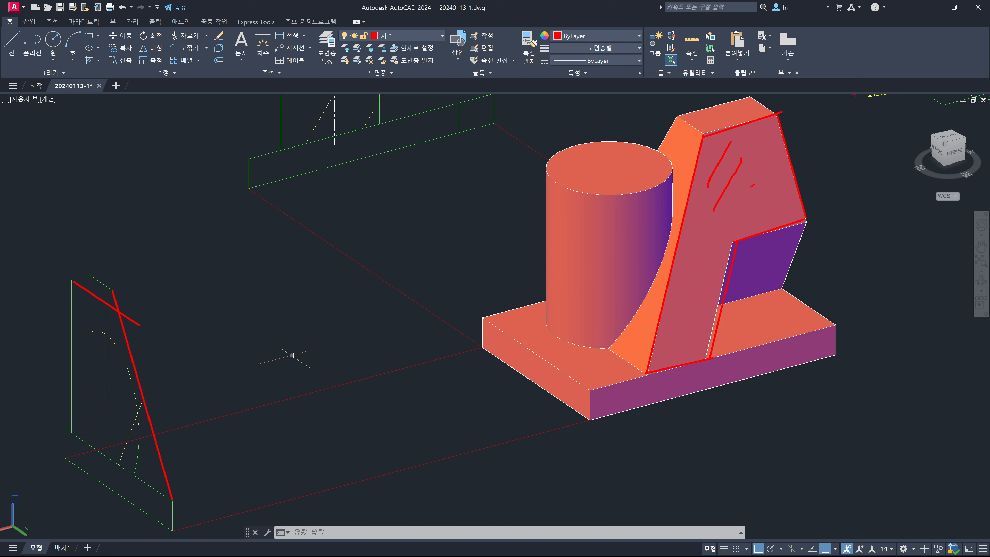
left_click_drag(754, 185, 713, 235)
left_click_drag(765, 197, 720, 231)
left_click_drag(705, 268, 687, 289)
mouse_move(142, 297)
left_mouse_down()
mouse_move(128, 311)
mouse_move(142, 306)
left_mouse_up()
mouse_move(591, 156)
left_mouse_down()
mouse_move(574, 175)
mouse_move(607, 183)
left_mouse_up()
mouse_move(644, 162)
left_mouse_down()
mouse_move(633, 174)
mouse_move(646, 181)
left_mouse_up()
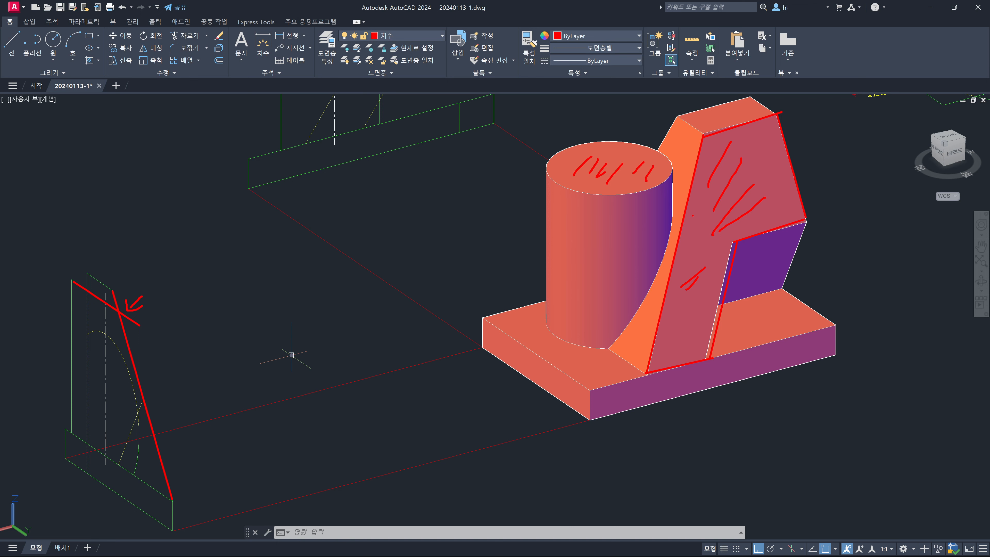
key("Escape")
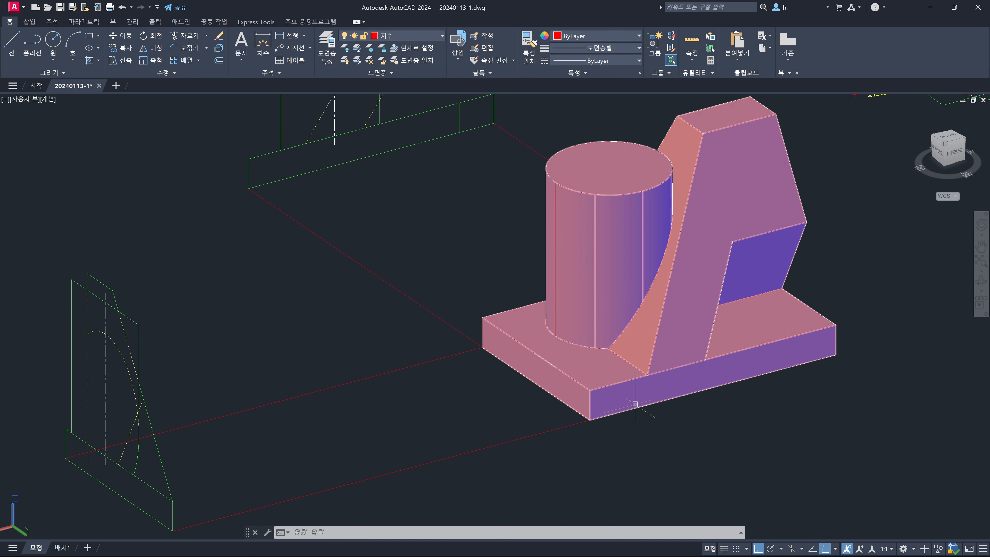
Orbit back to the front of the model and set the view to southeast isometric.
scroll(635, 405, "up", 2)
scroll(639, 407, "down", 5)
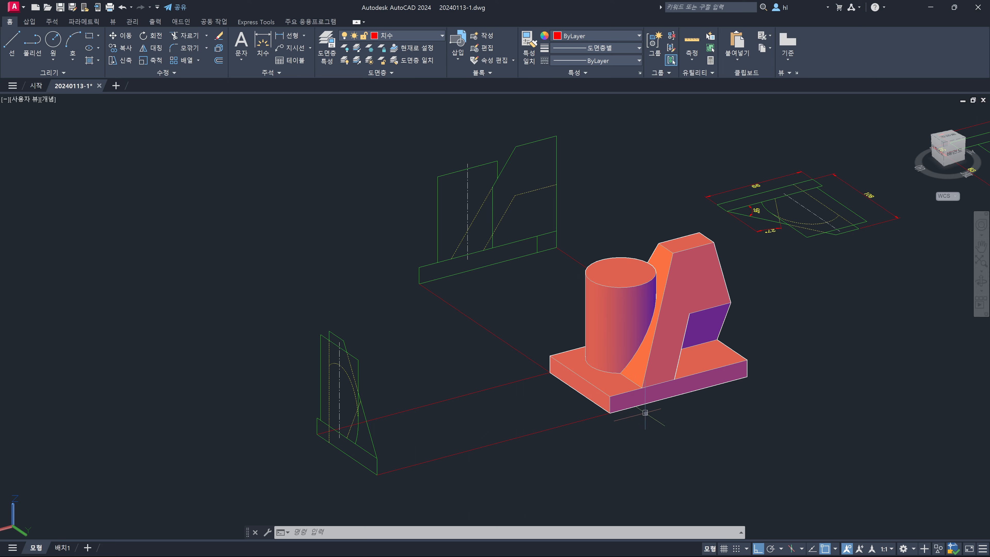
middle_click_drag(586, 416, 758, 427, "shift")
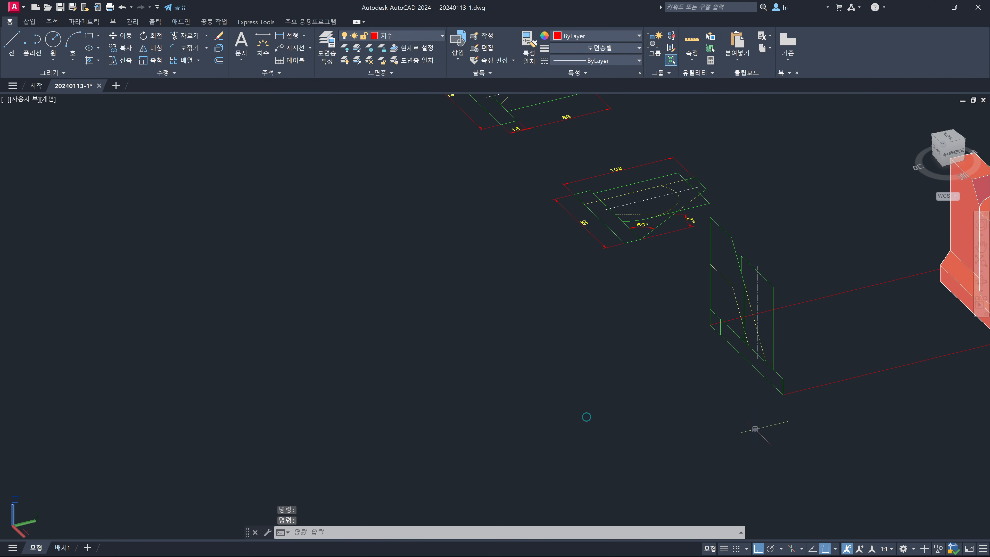
left_click(944, 150)
left_click(689, 292)
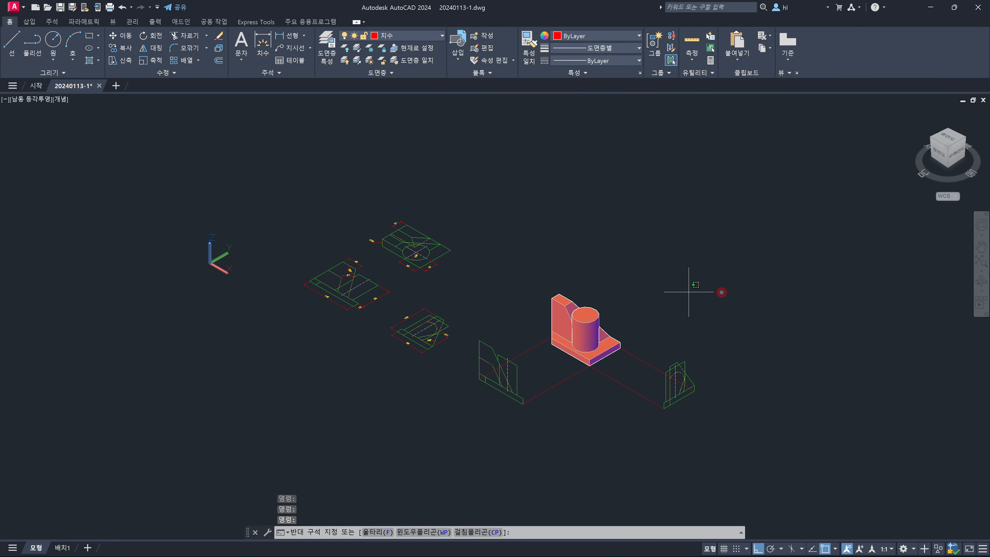